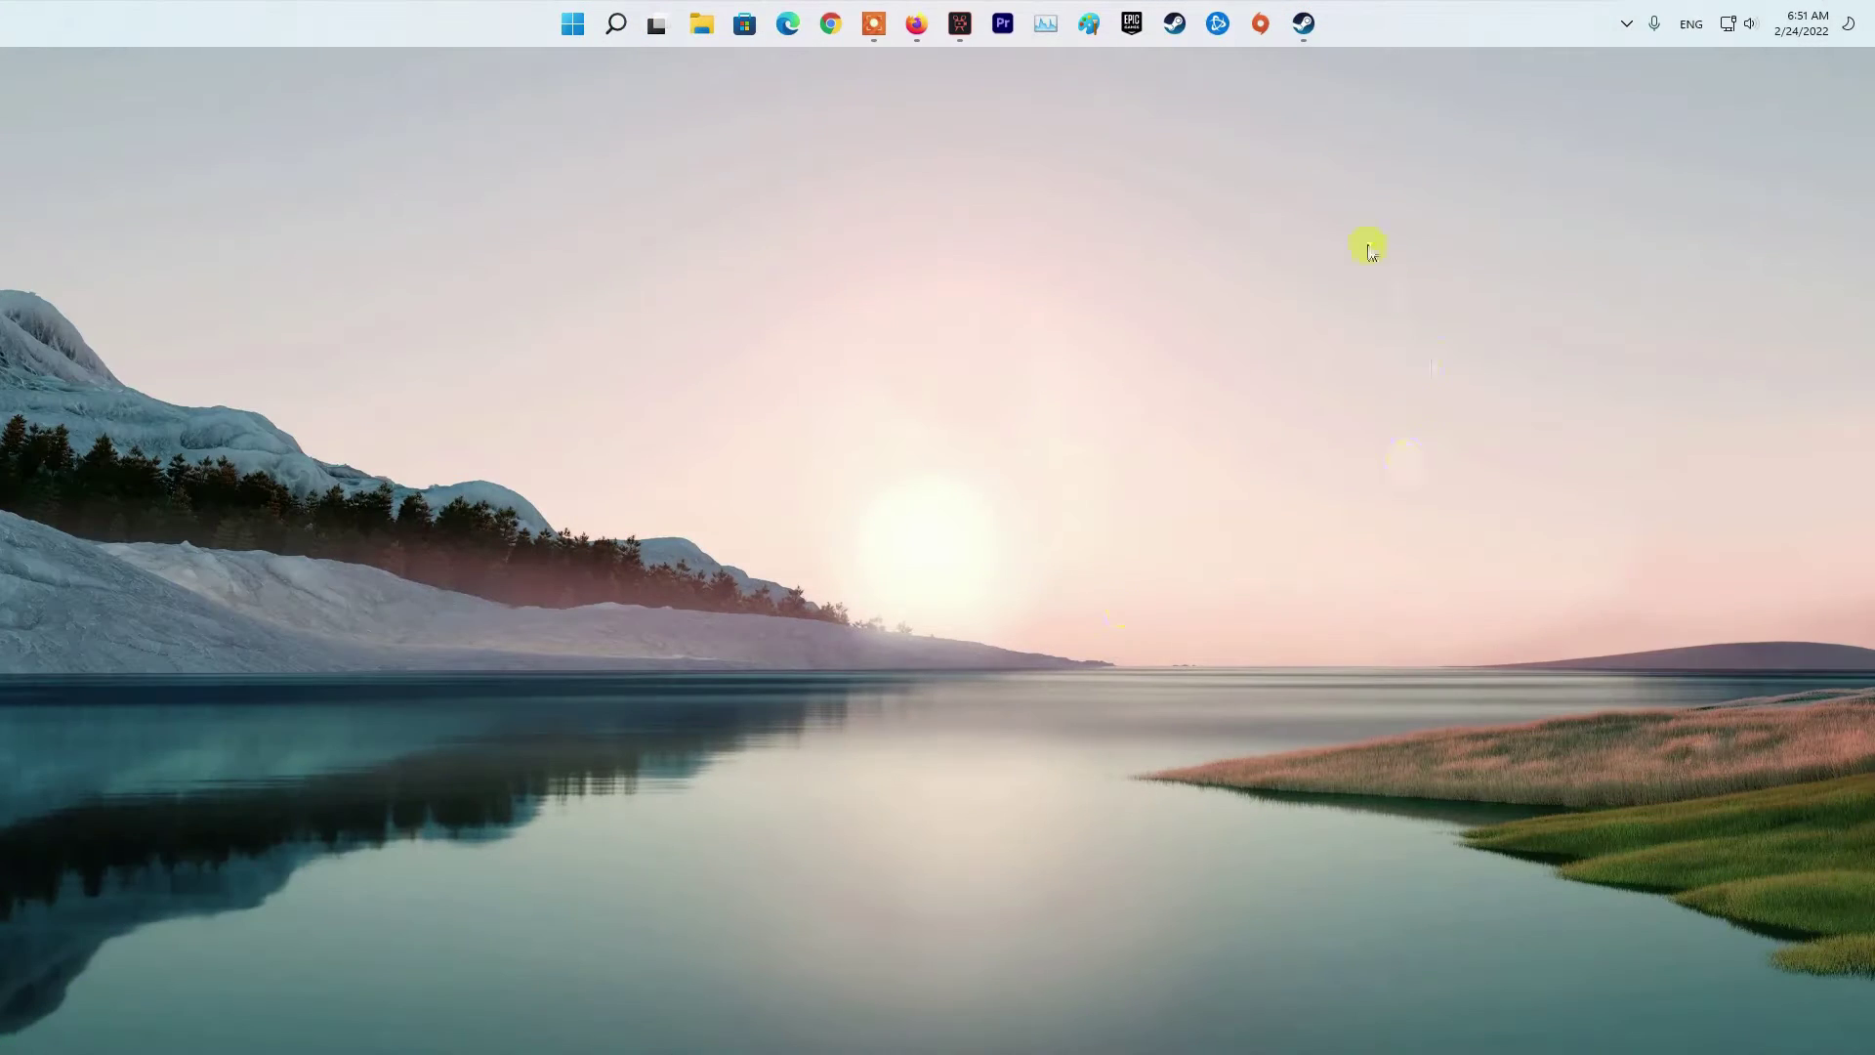
Browse Lost Ark's local files from its library context menu, bringing the install folder forward
click(1272, 42)
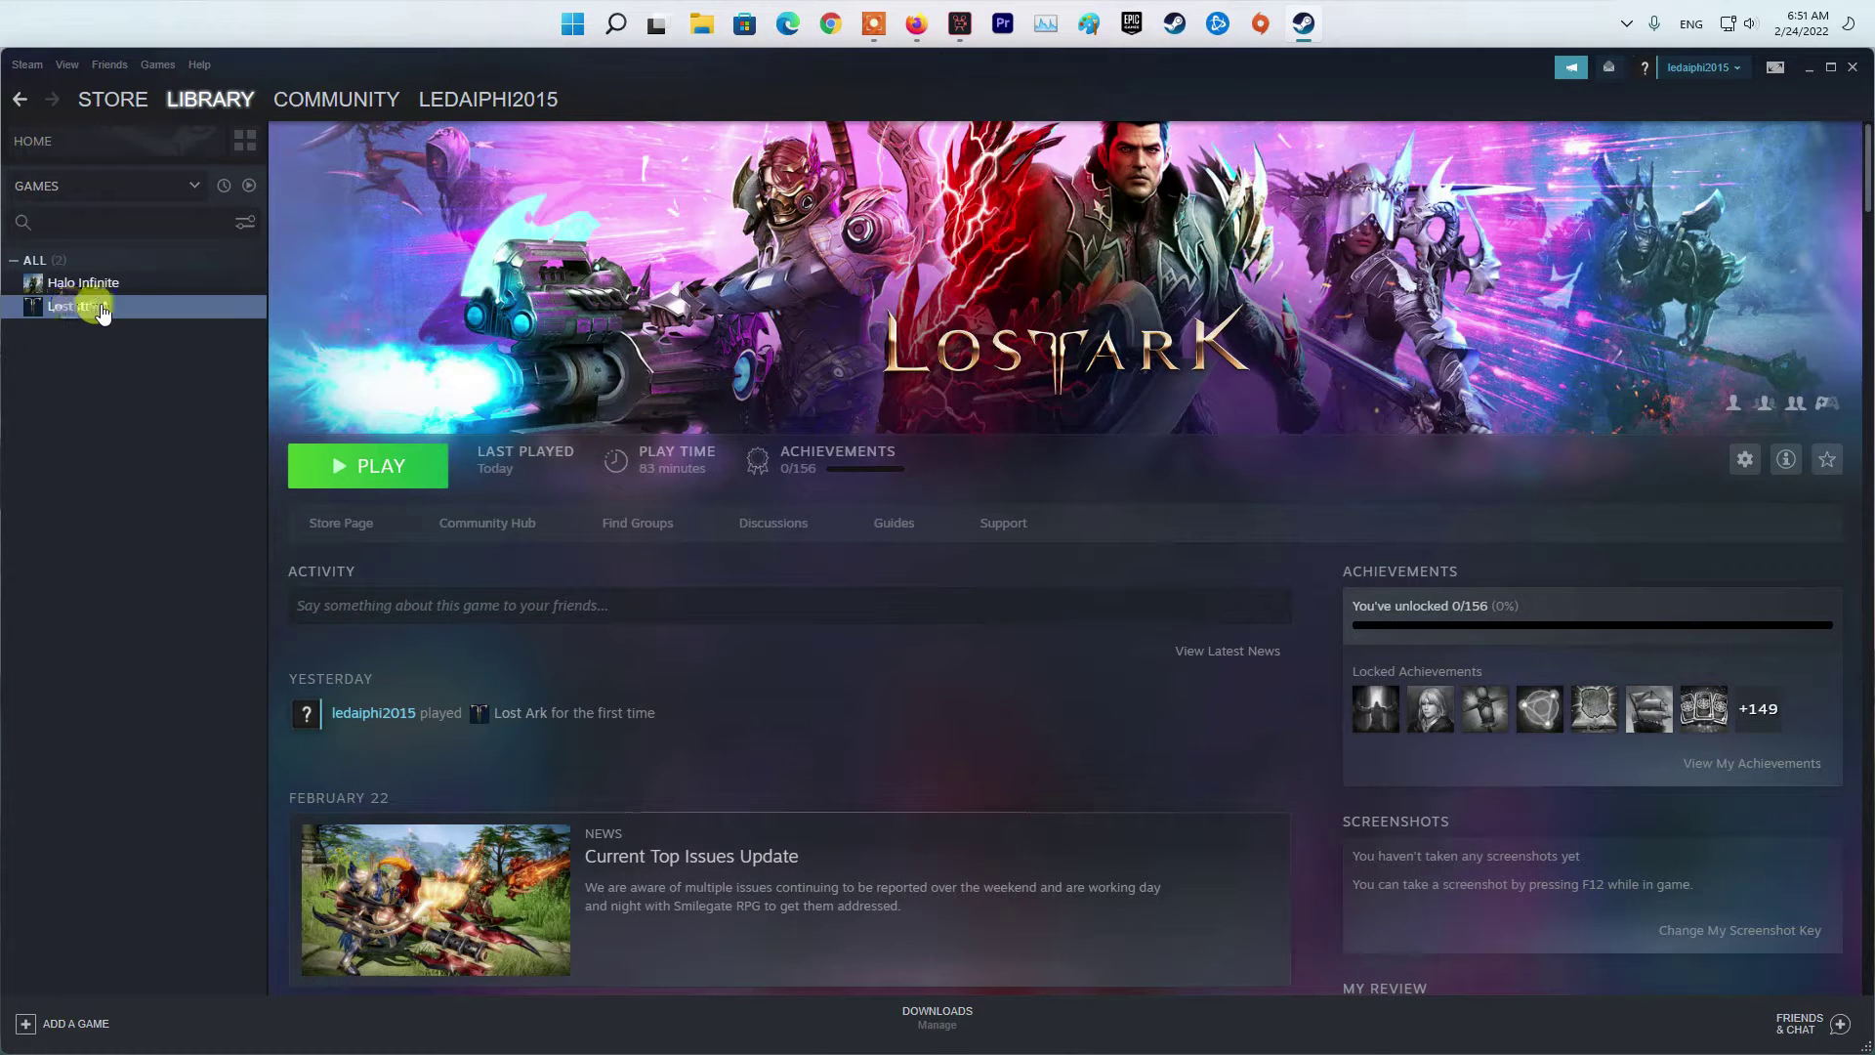
click(210, 99)
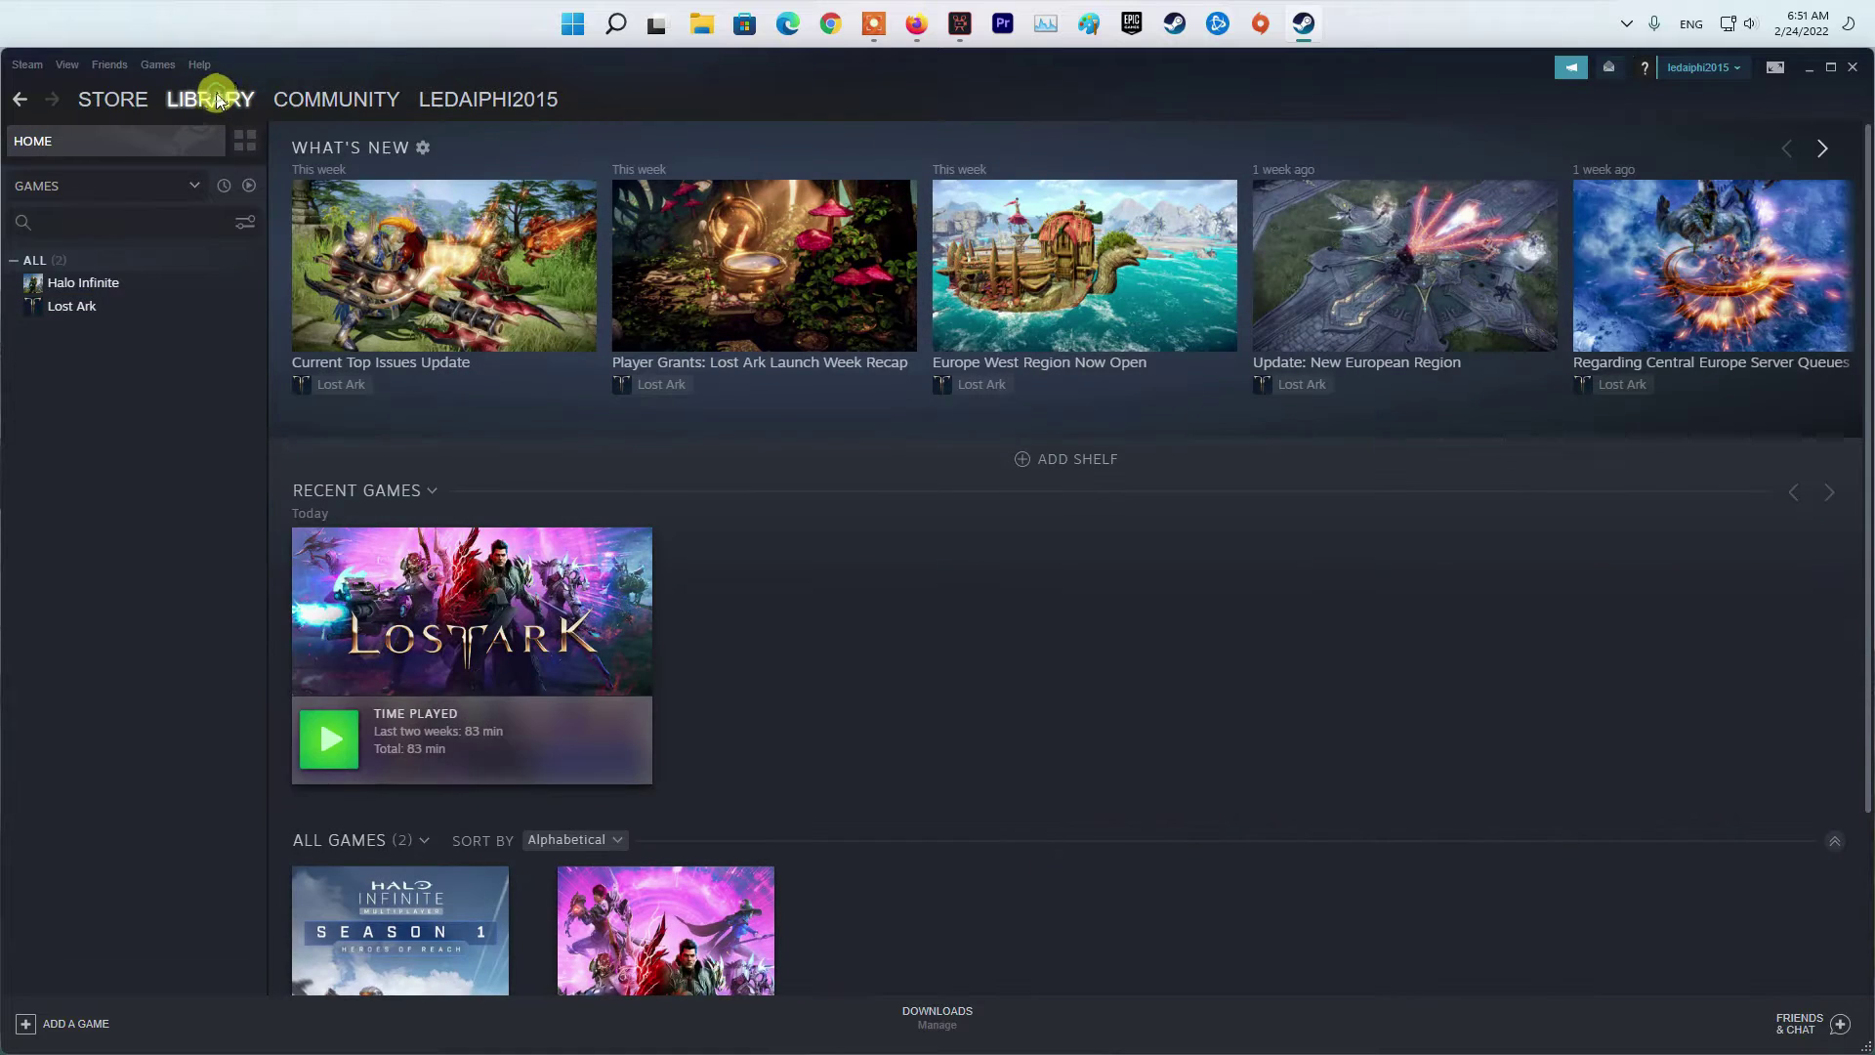
right_click(74, 314)
mouse_move(110, 402)
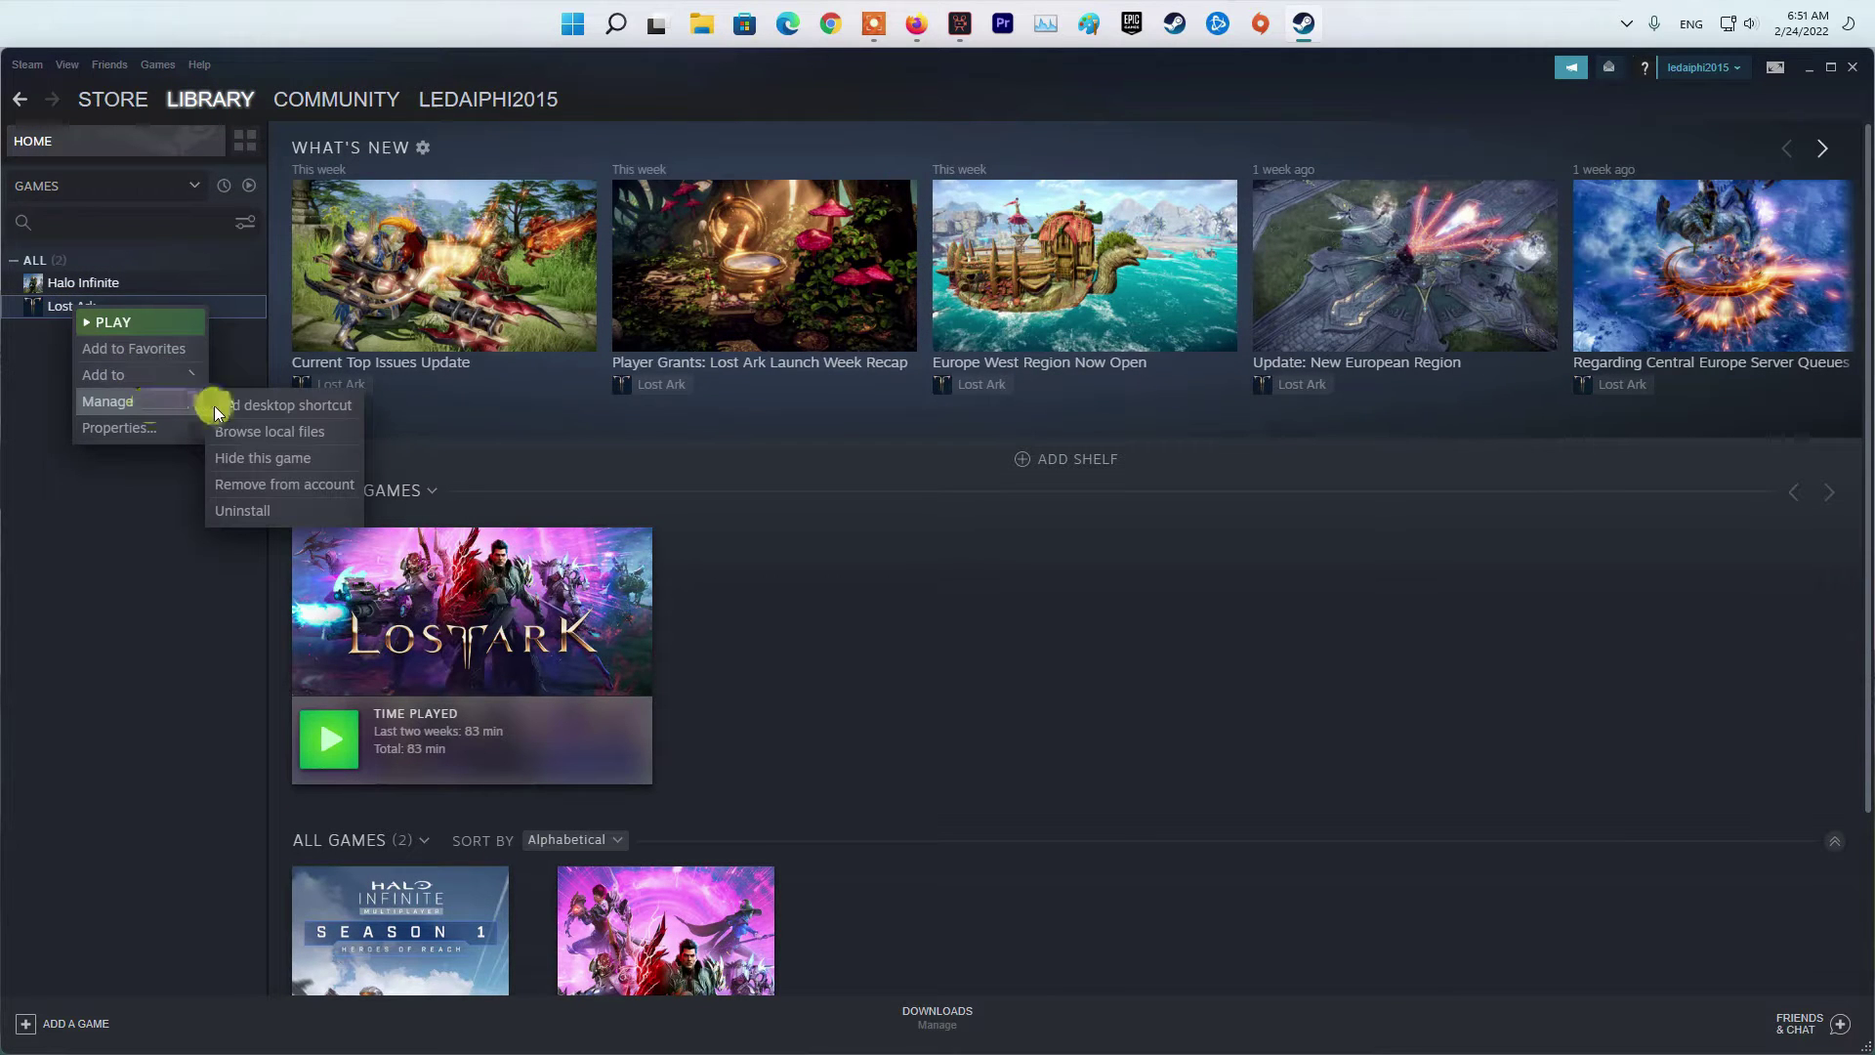
click(324, 437)
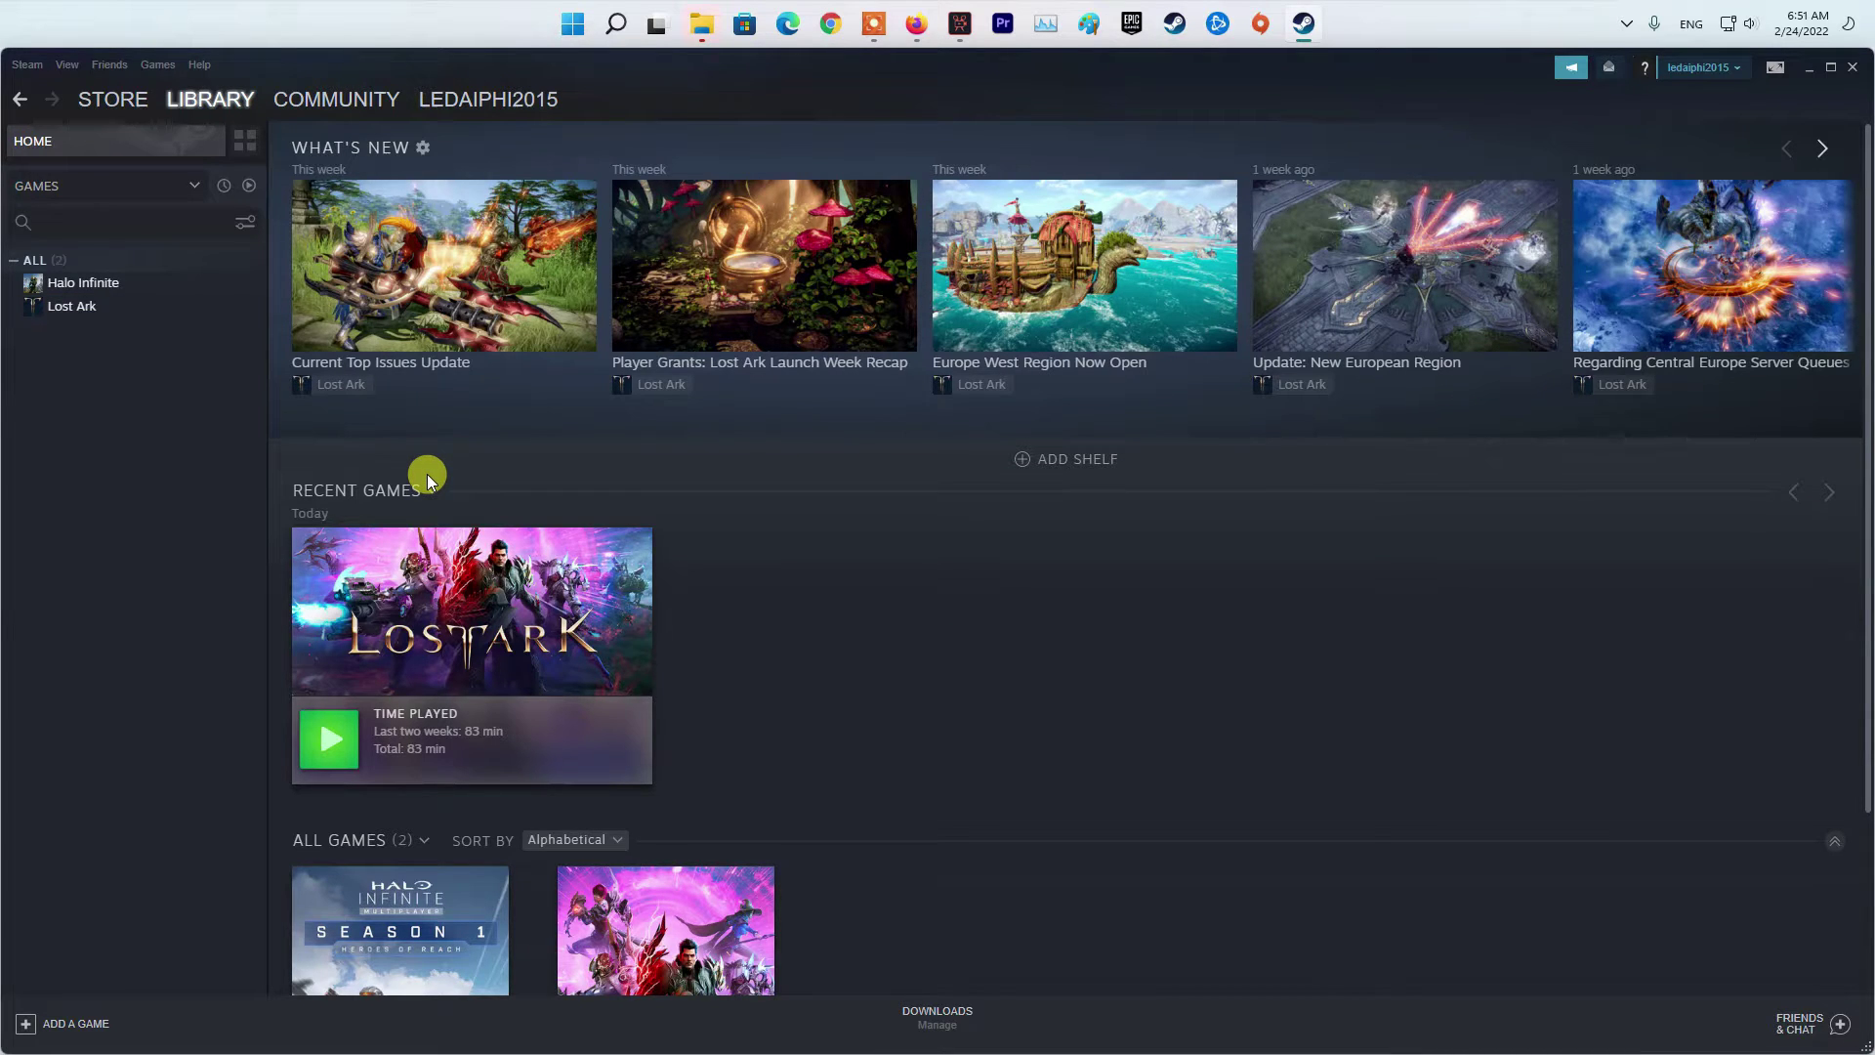
click(701, 27)
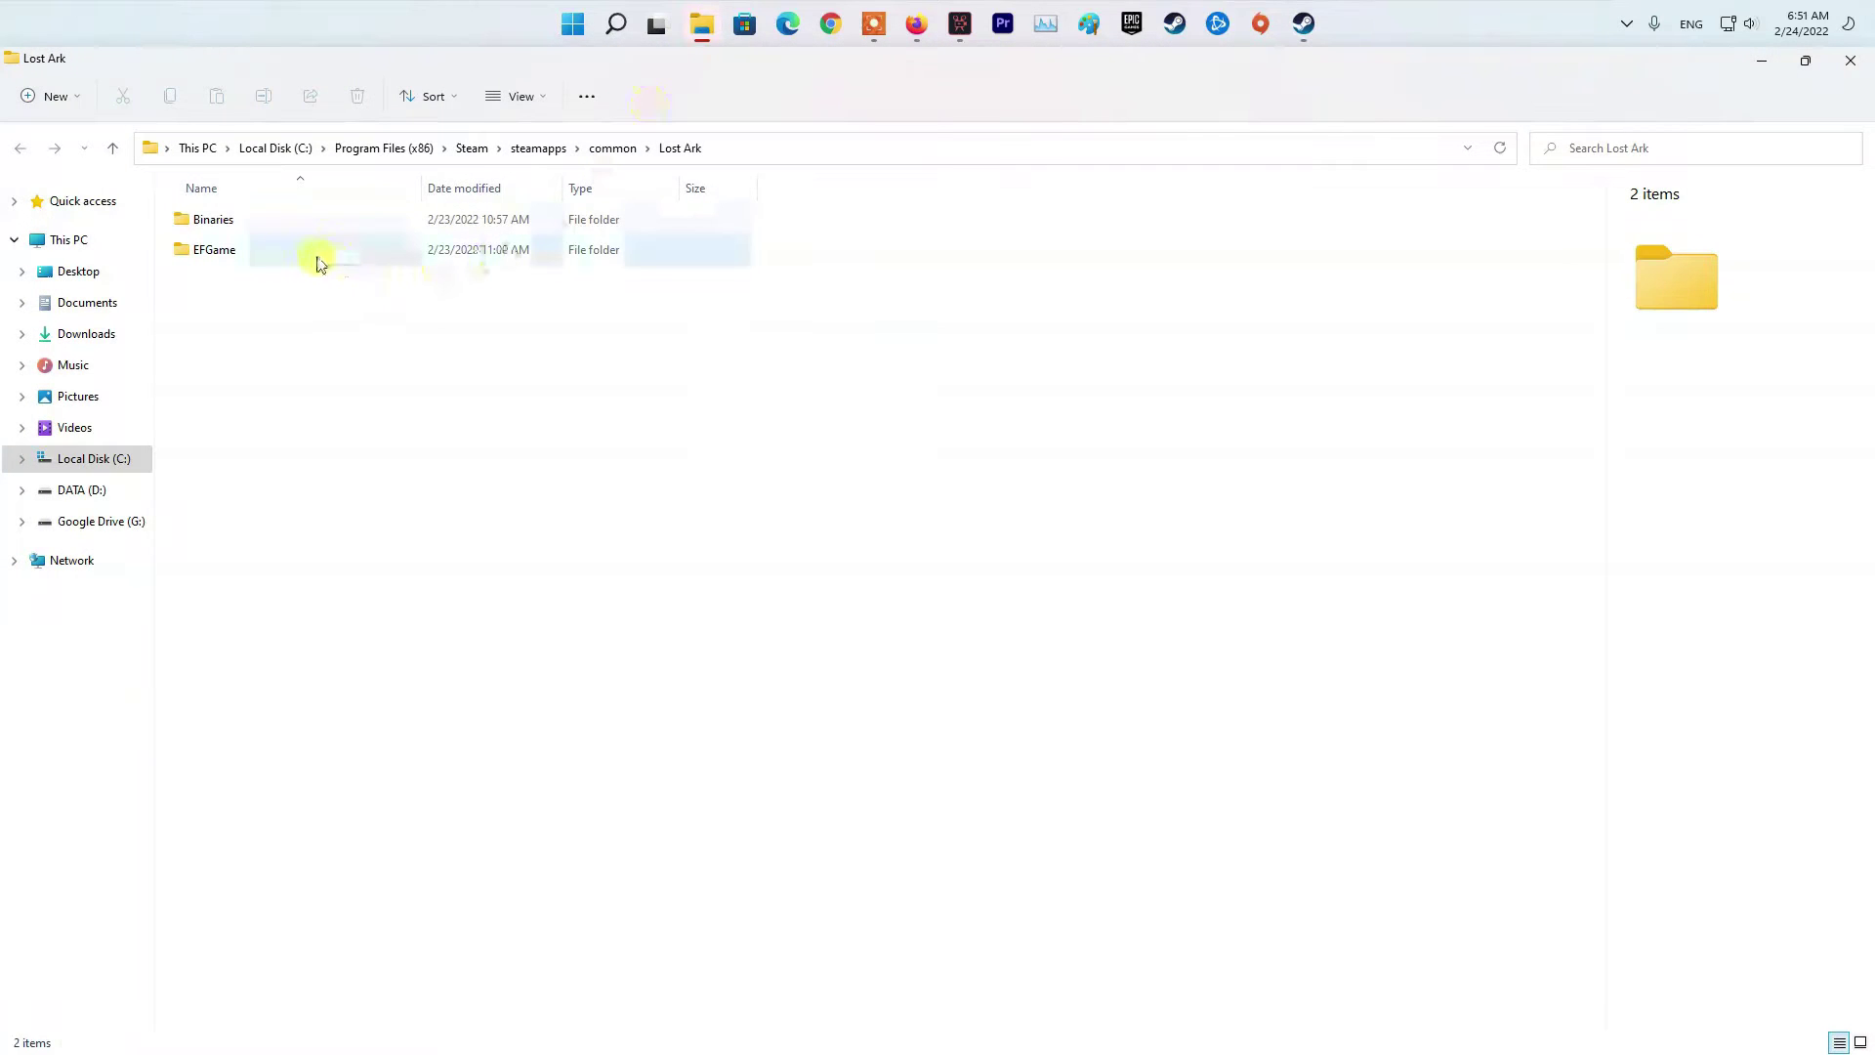
Navigate EFGame > Config and open the UserOption file with WordPad
double_click(224, 251)
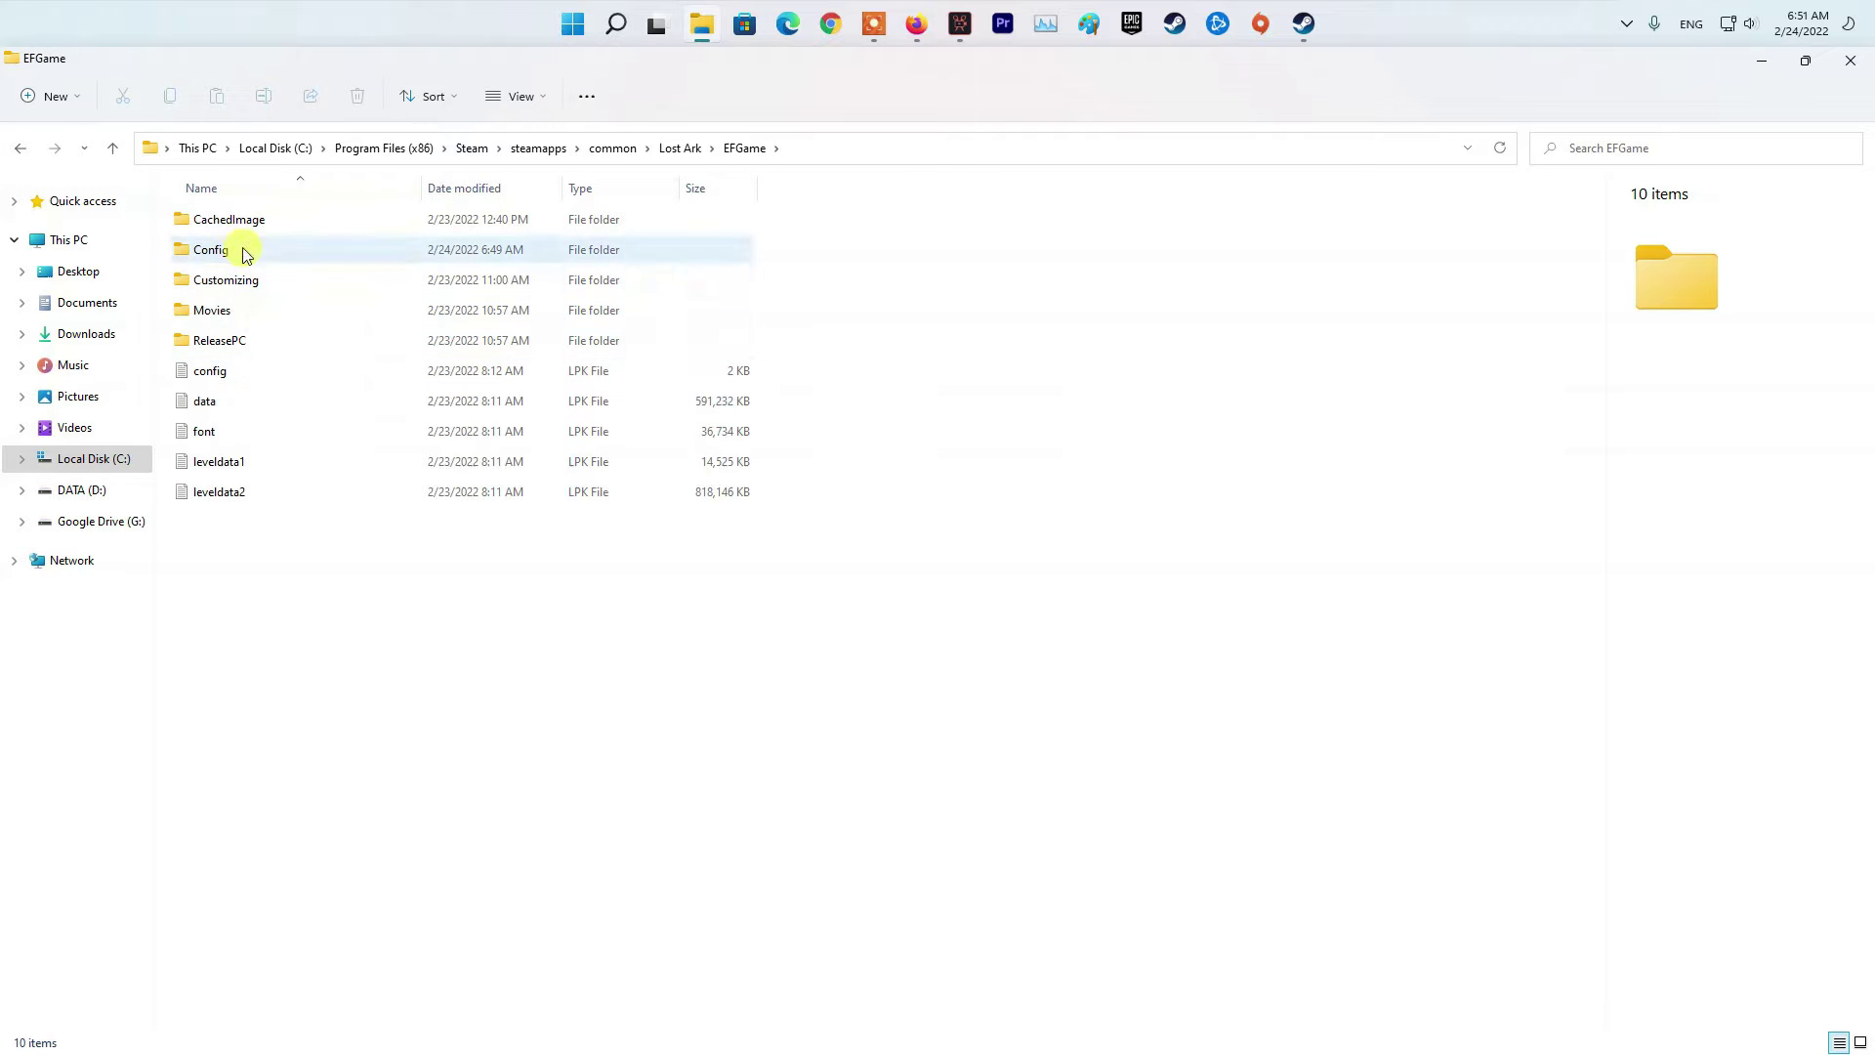
double_click(339, 252)
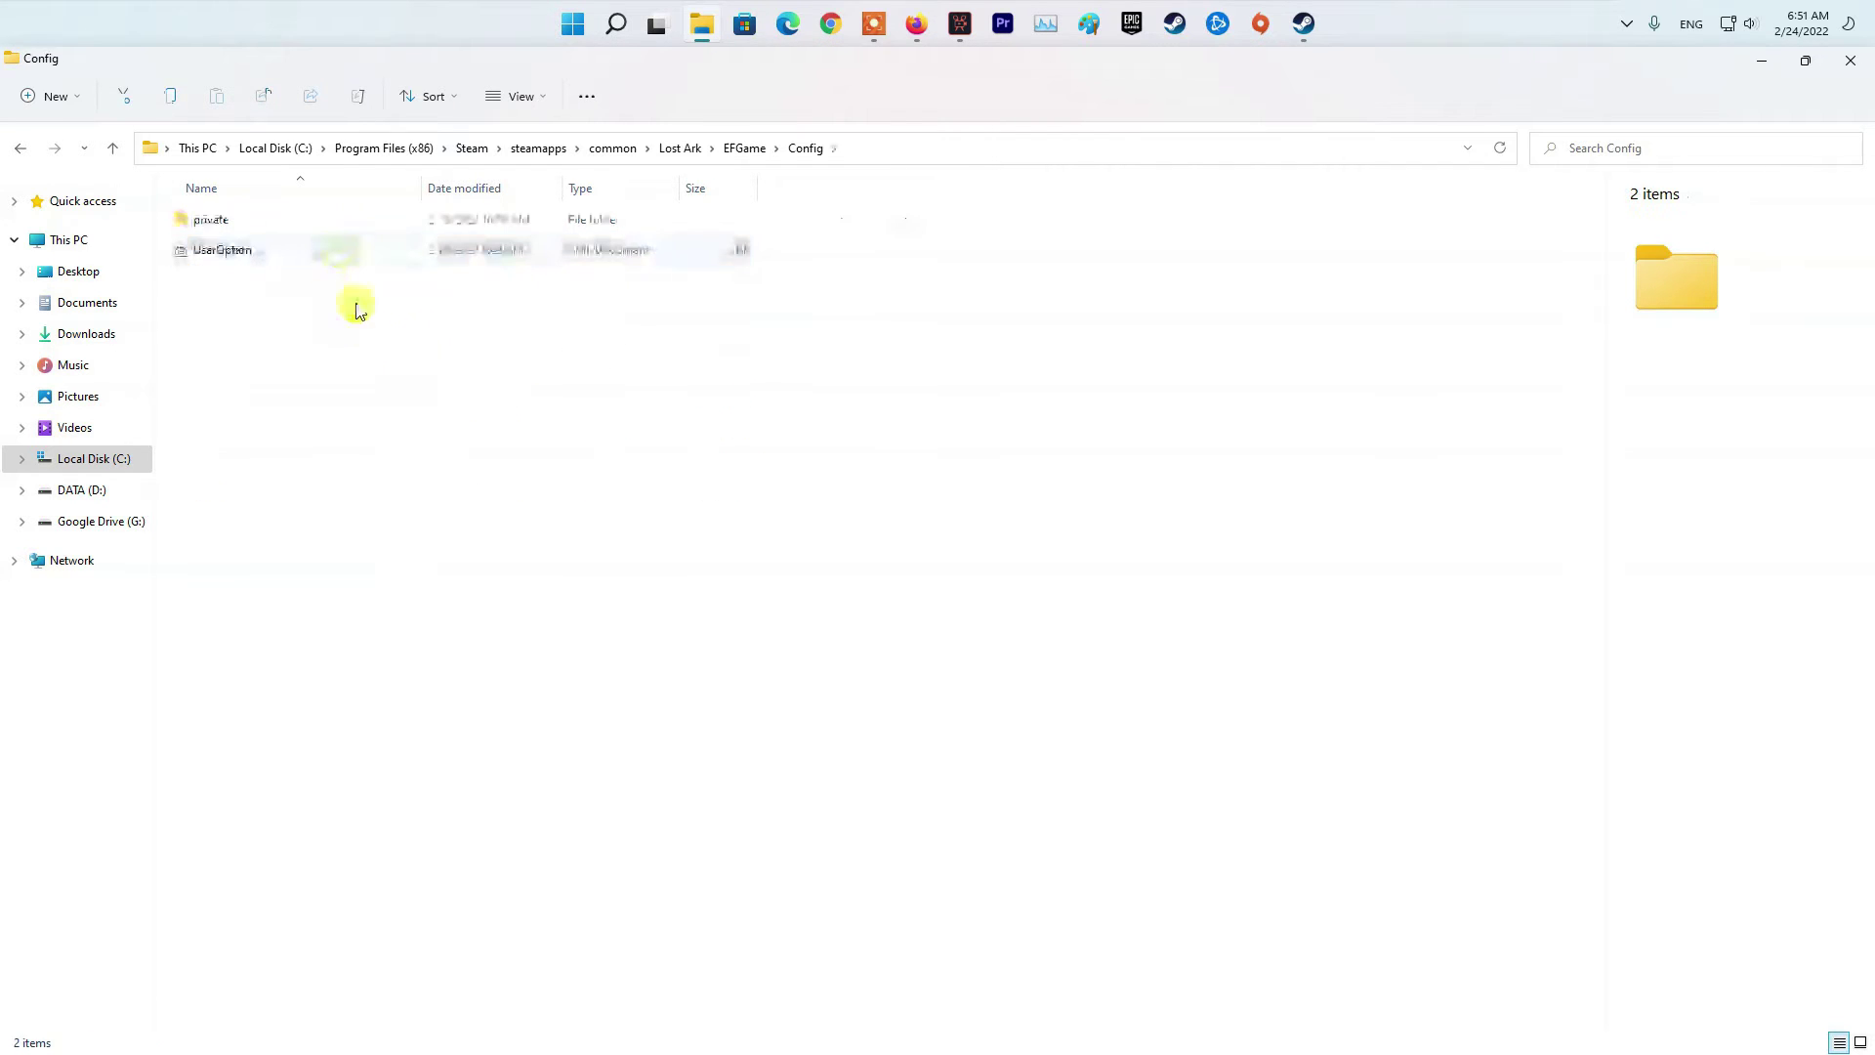
click(231, 253)
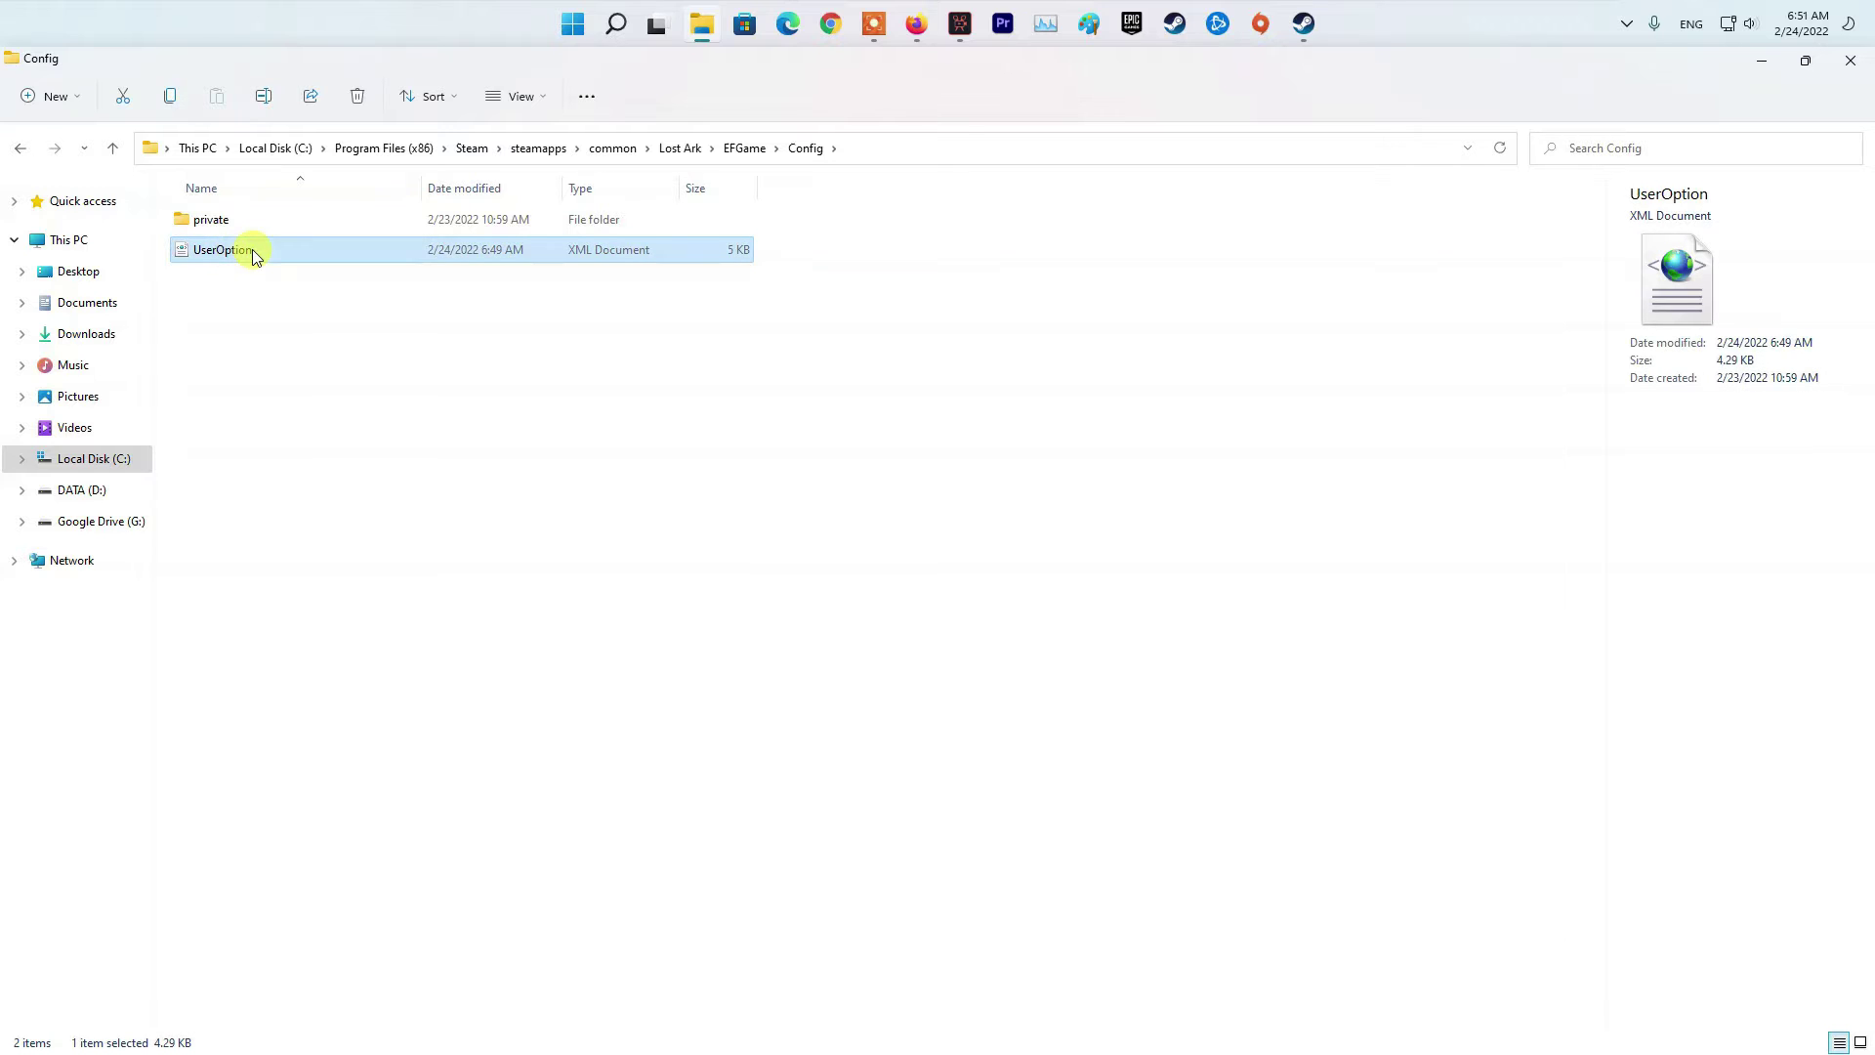
right_click(252, 256)
mouse_move(328, 346)
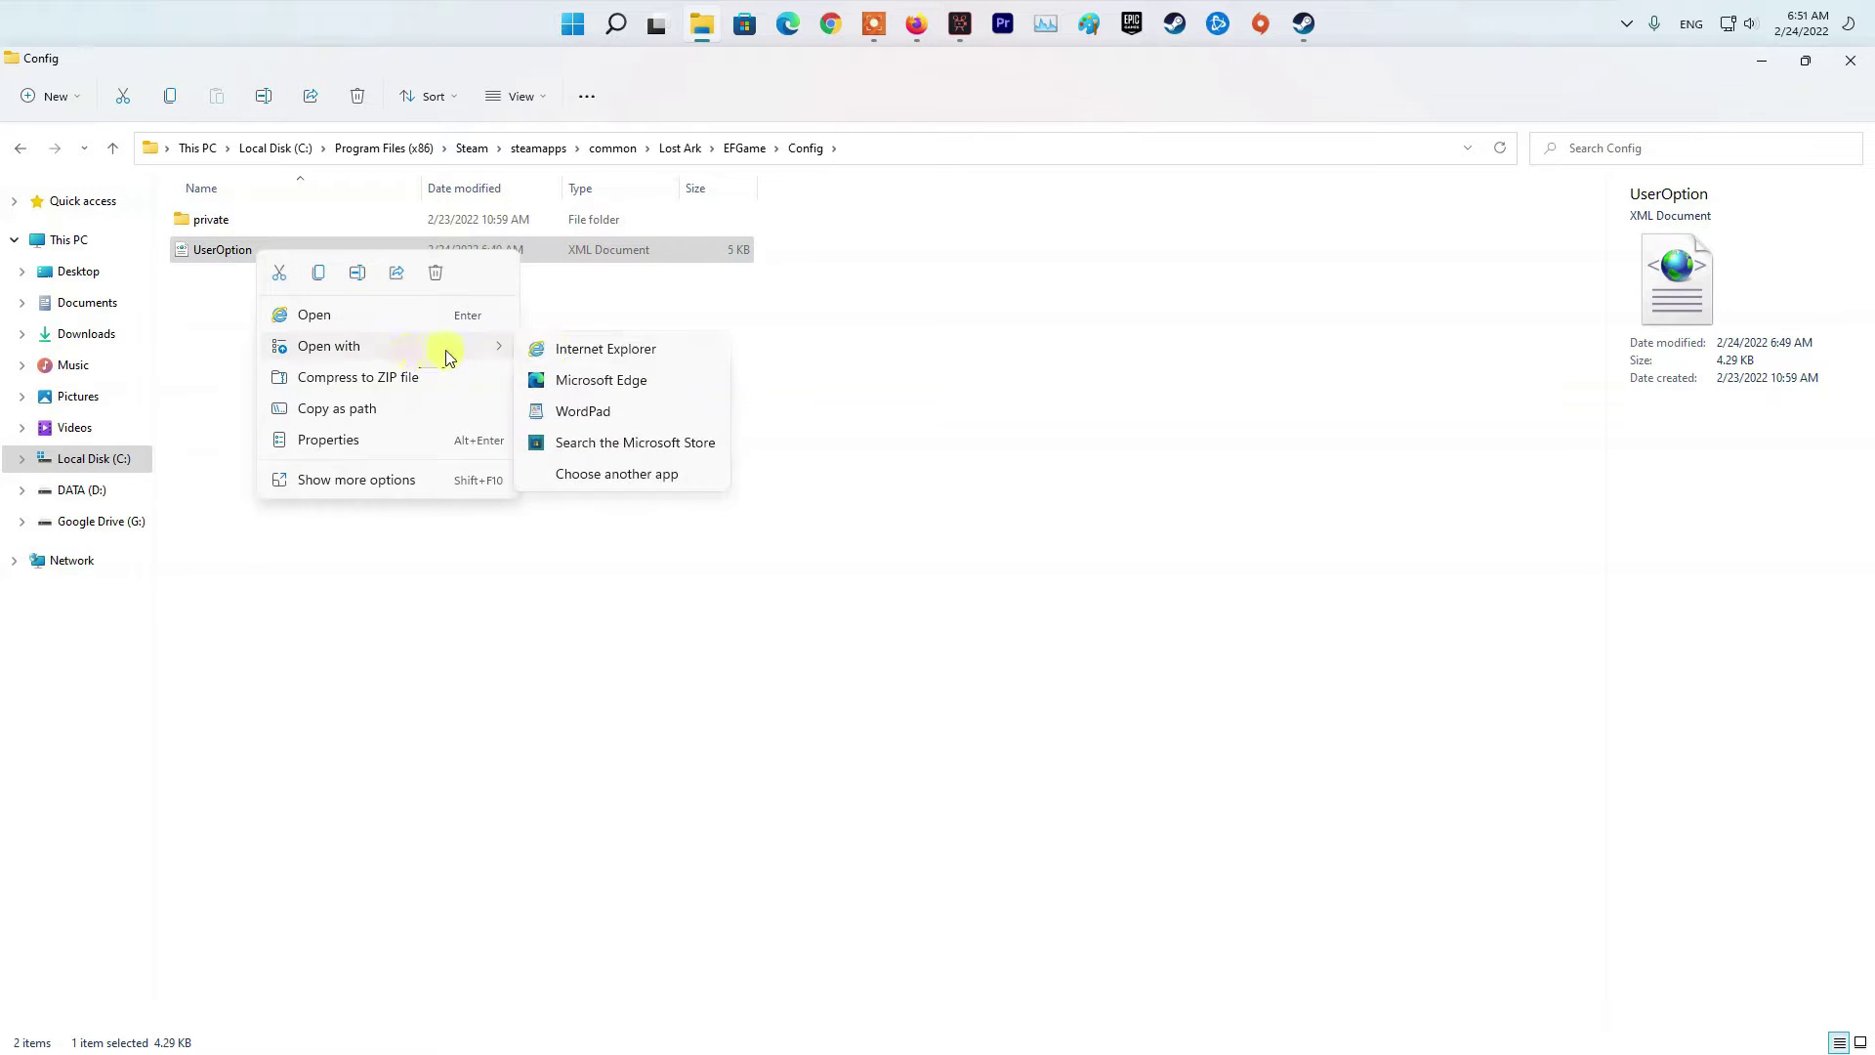
click(591, 422)
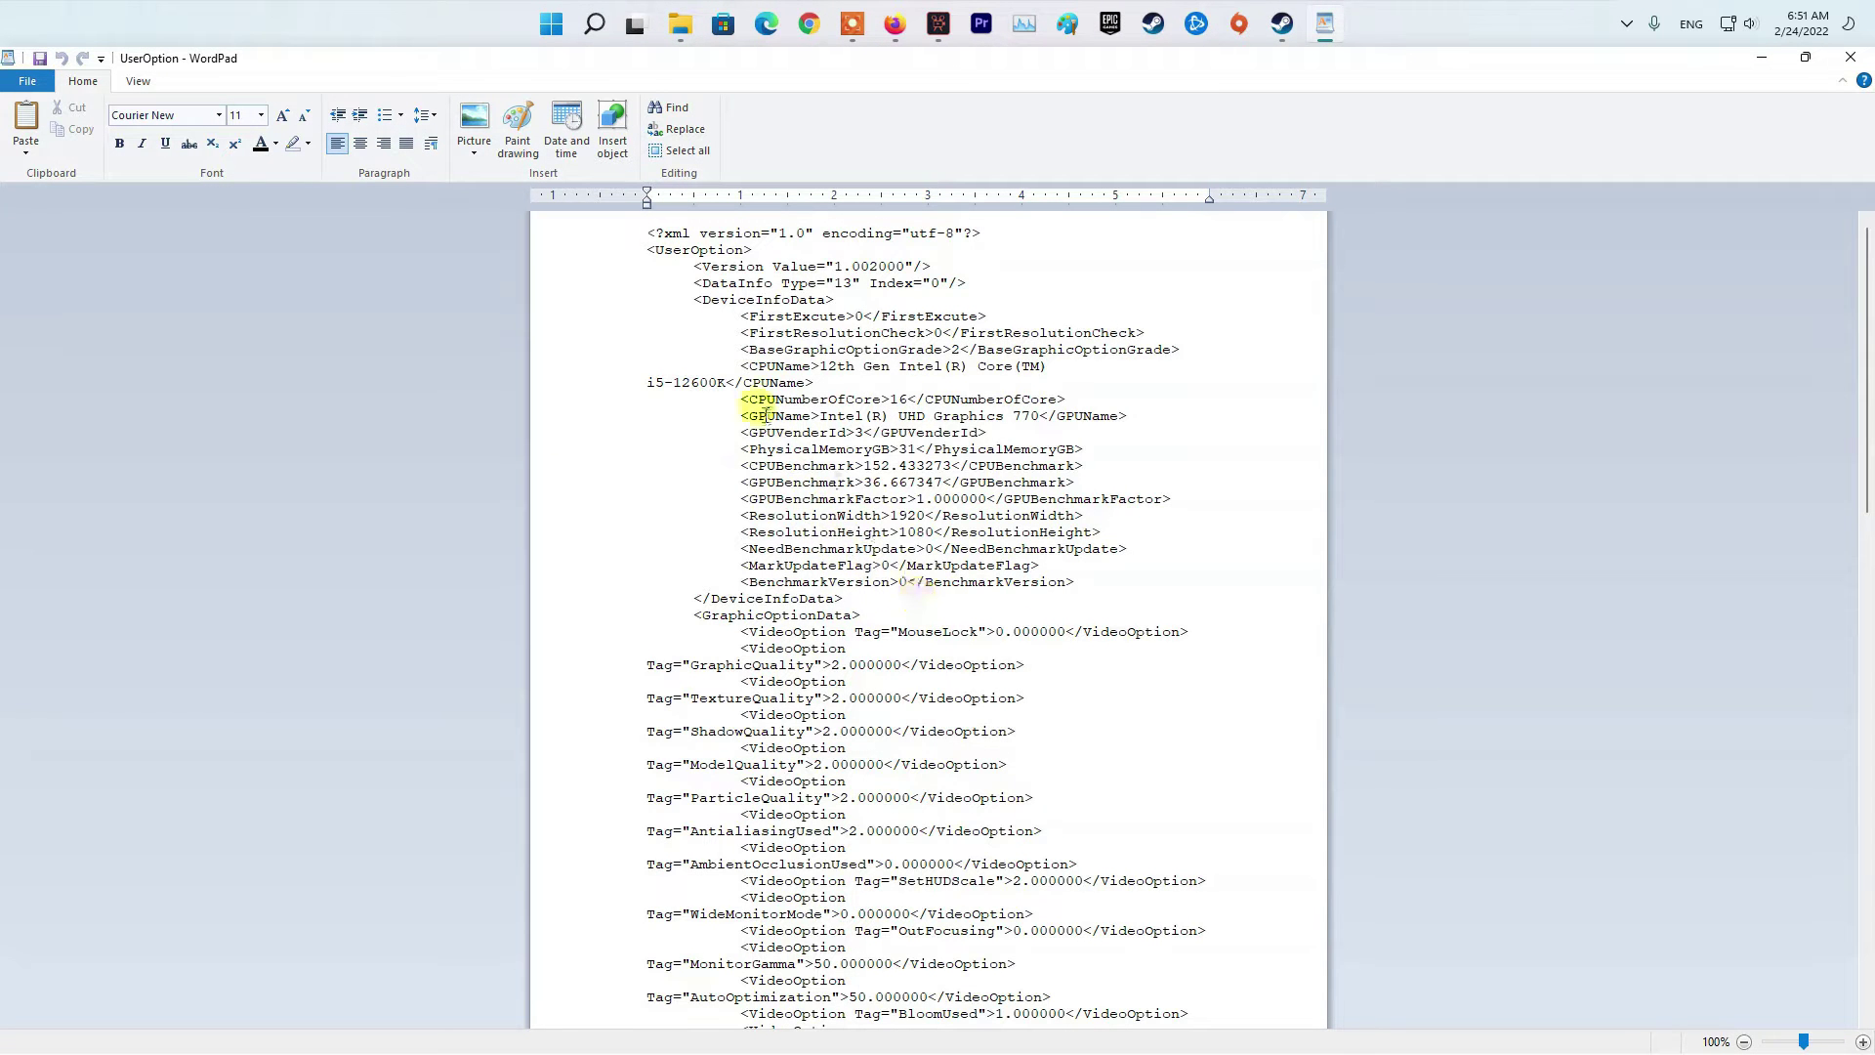
scroll(952, 666, down, 2)
scroll(952, 667, down, 1)
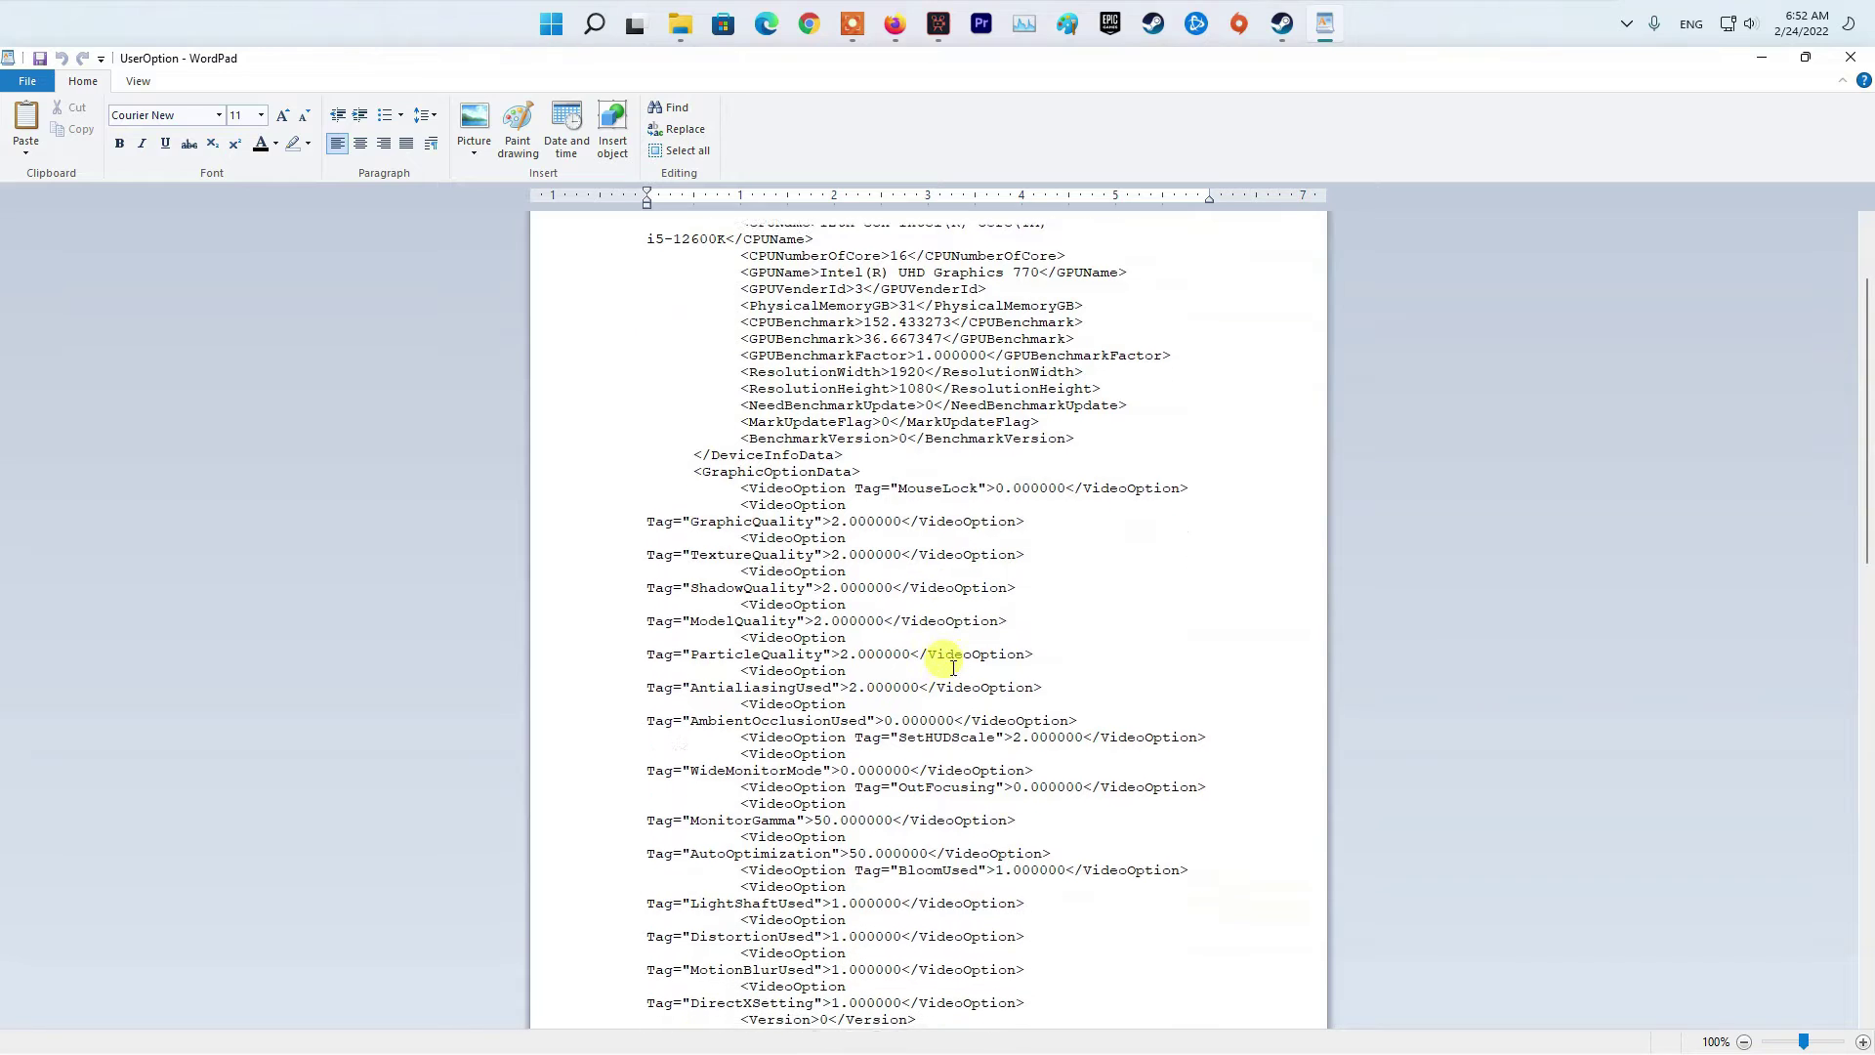
scroll(952, 666, down, 1)
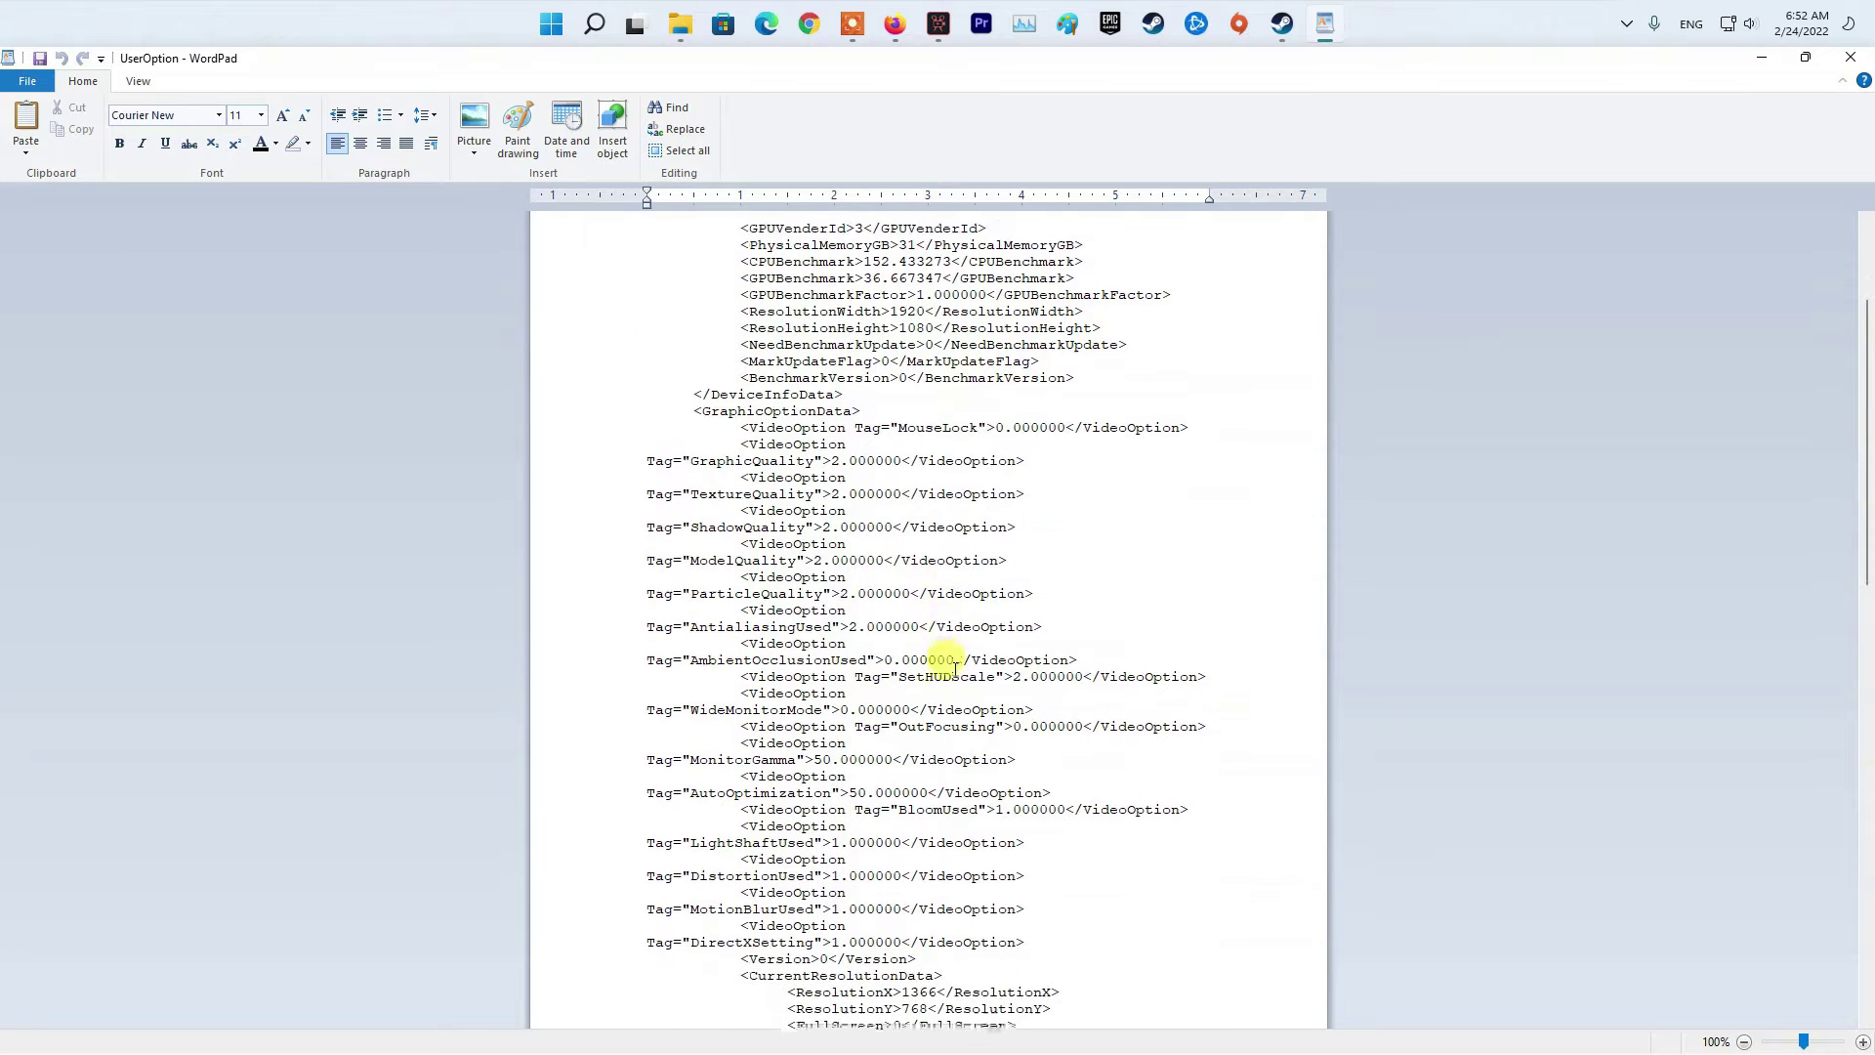
scroll(954, 667, down, 1)
scroll(971, 694, down, 2)
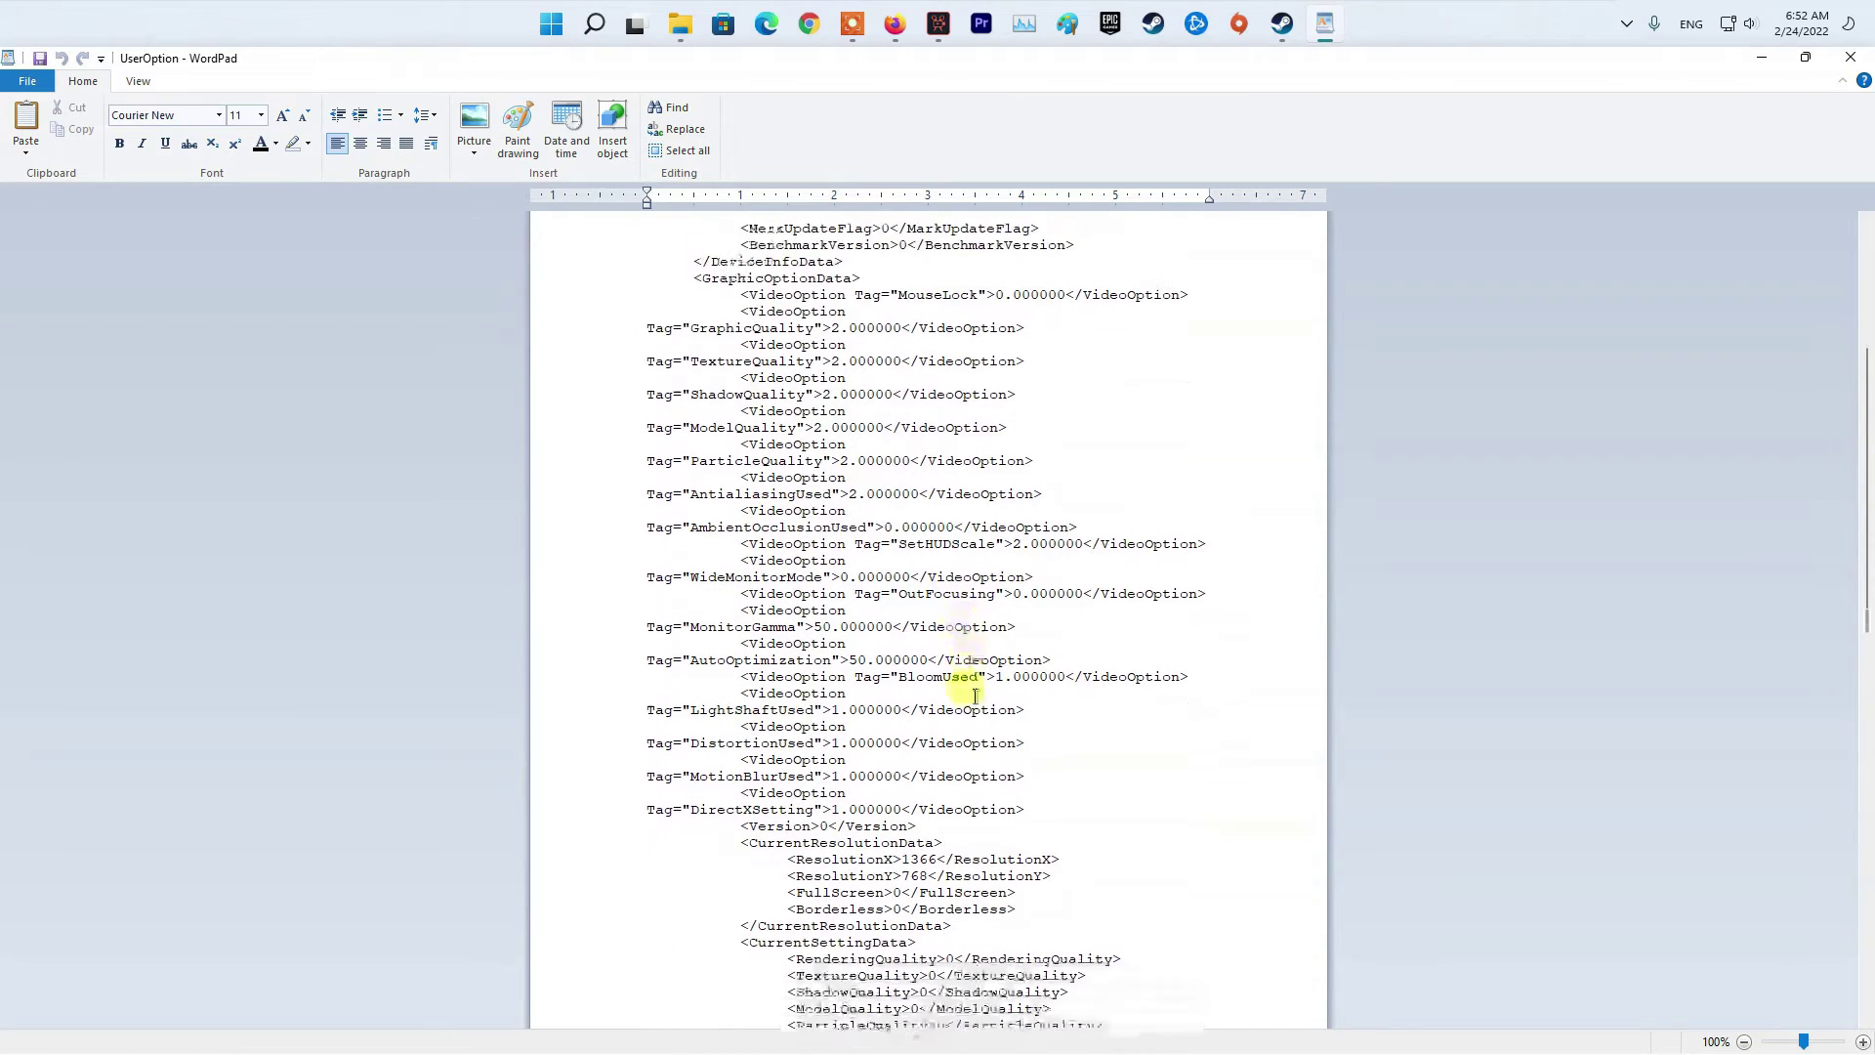
scroll(972, 693, down, 2)
scroll(970, 693, down, 3)
scroll(972, 694, down, 4)
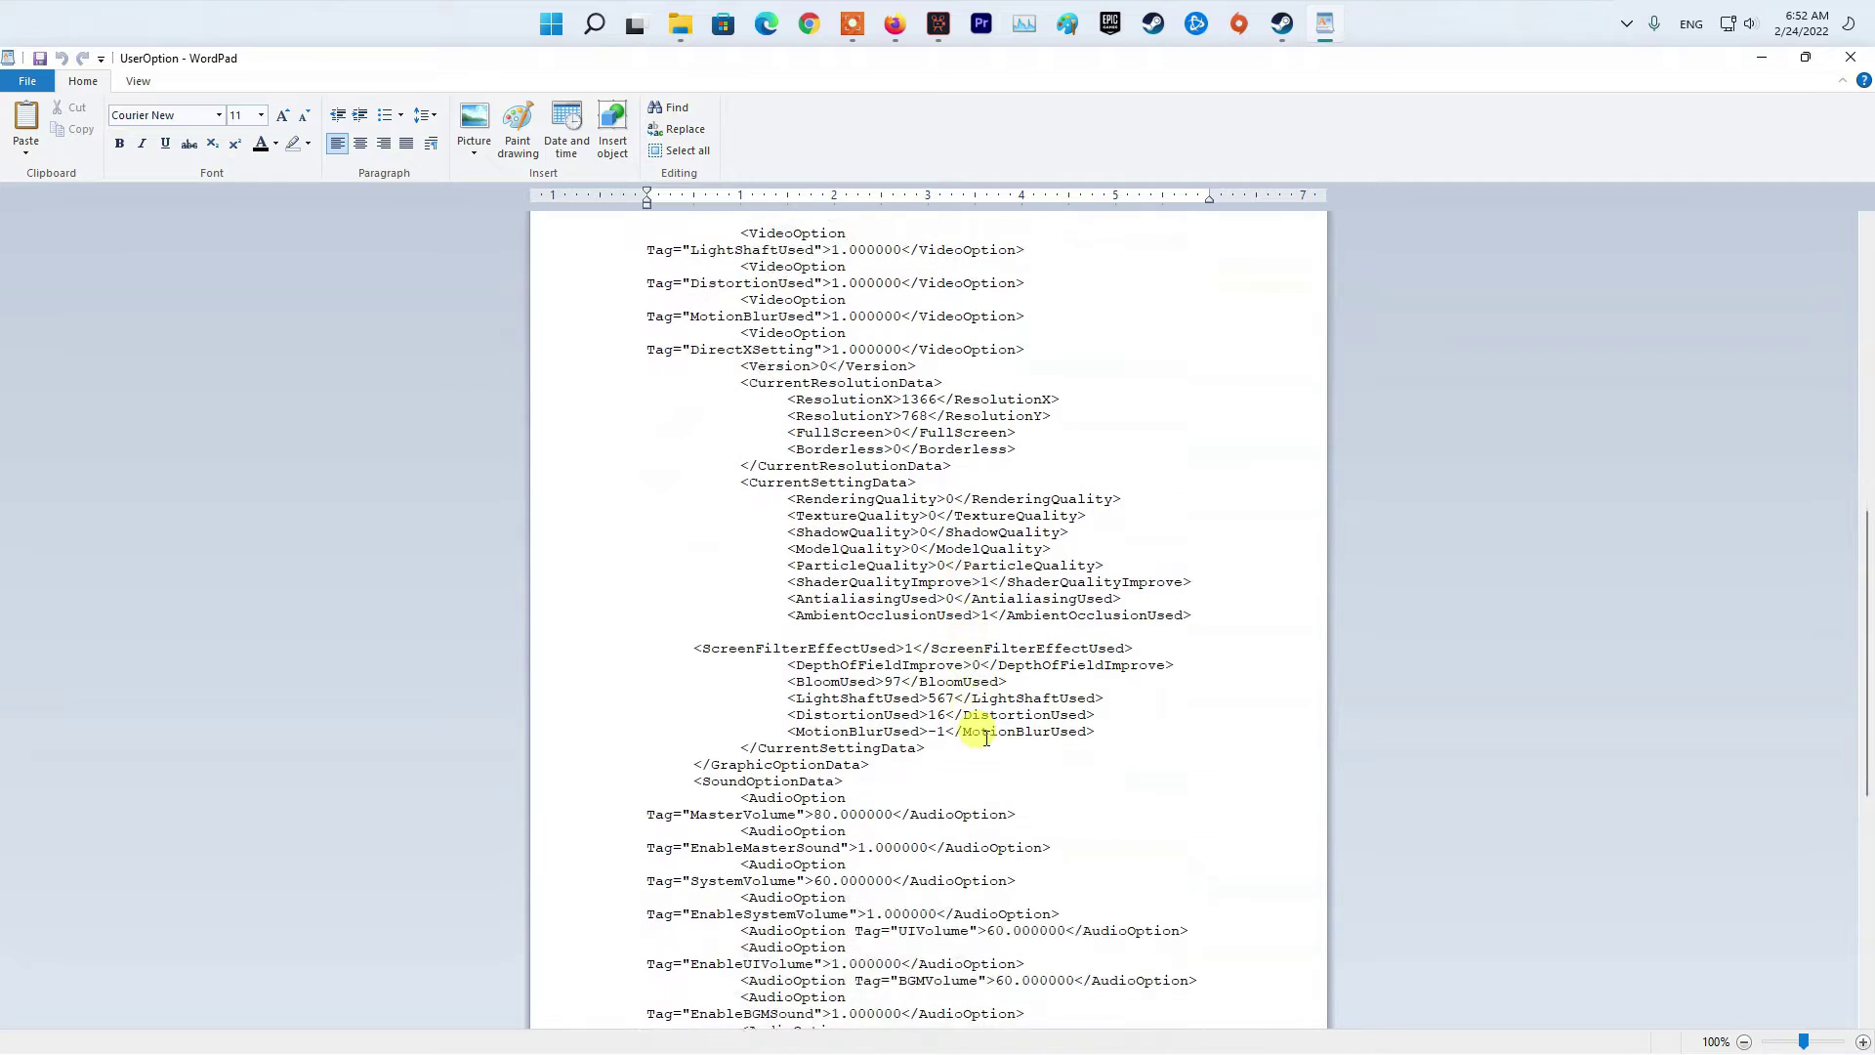
scroll(974, 719, down, 3)
scroll(974, 718, down, 3)
scroll(975, 717, down, 3)
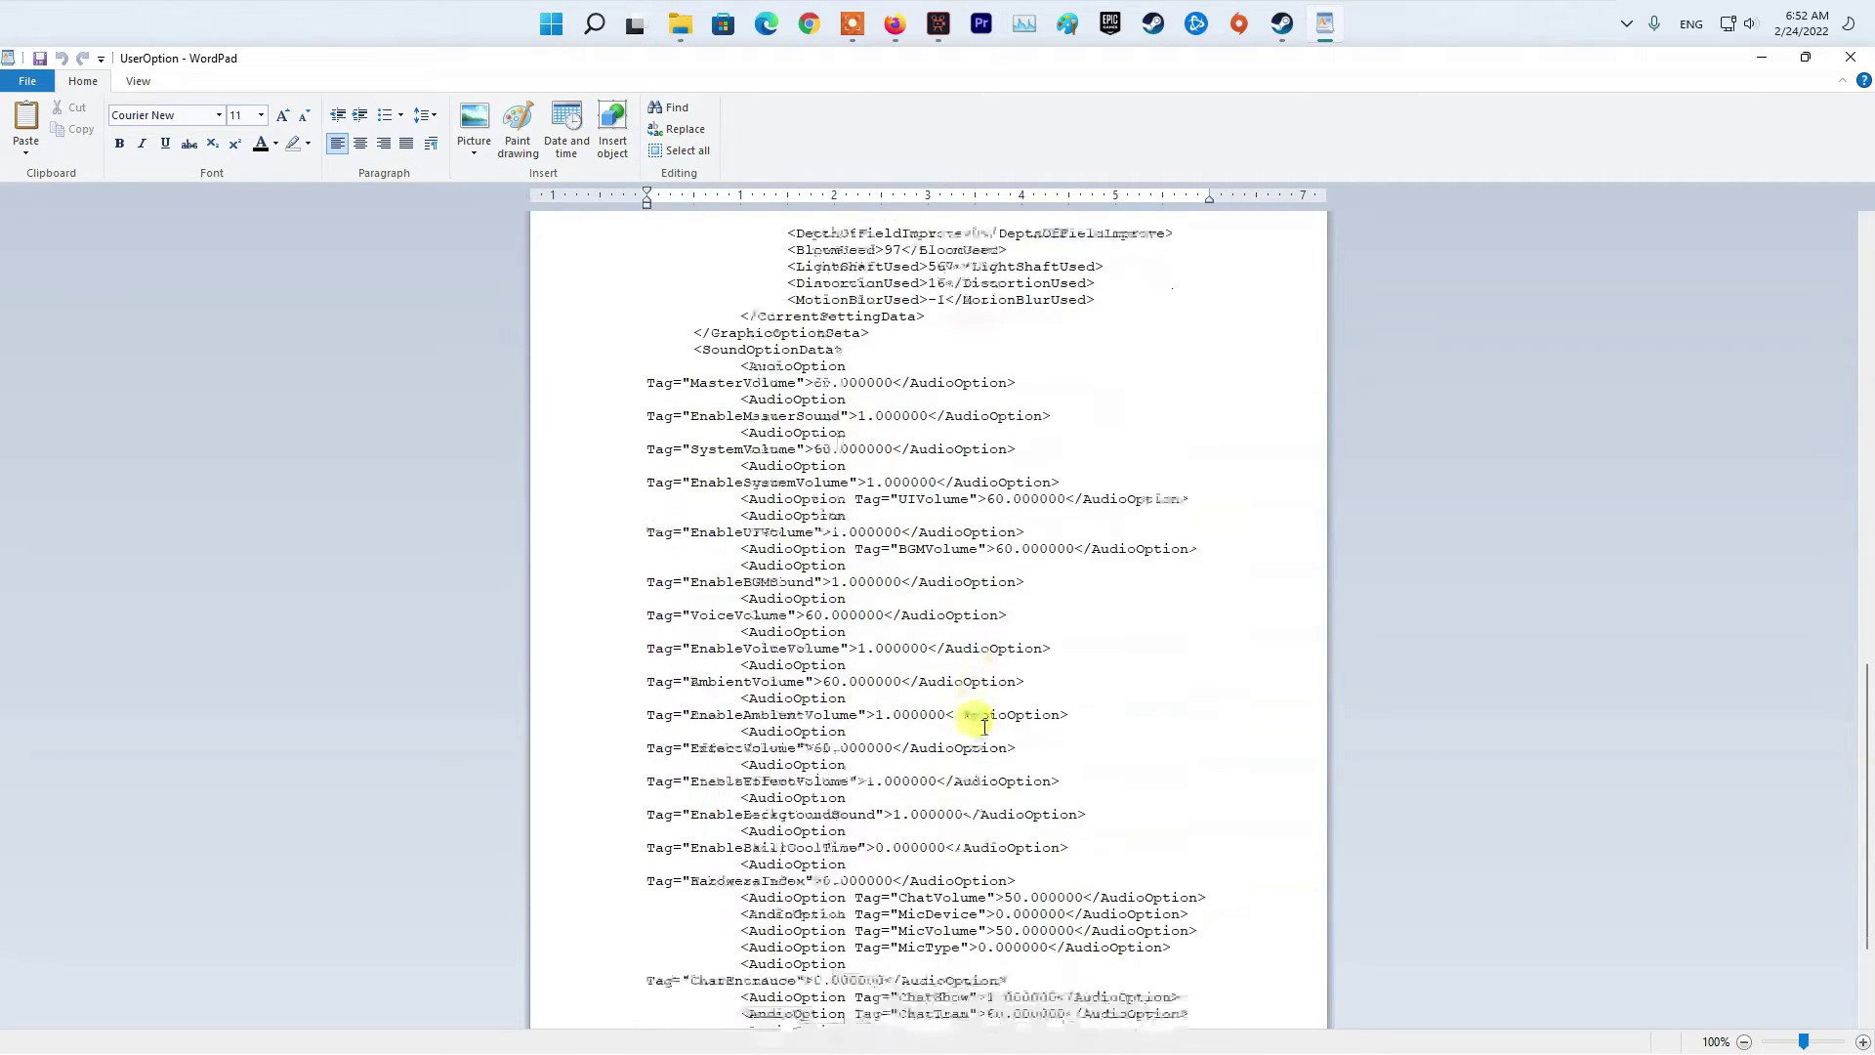
scroll(979, 720, down, 3)
scroll(982, 721, up, 8)
scroll(982, 721, up, 7)
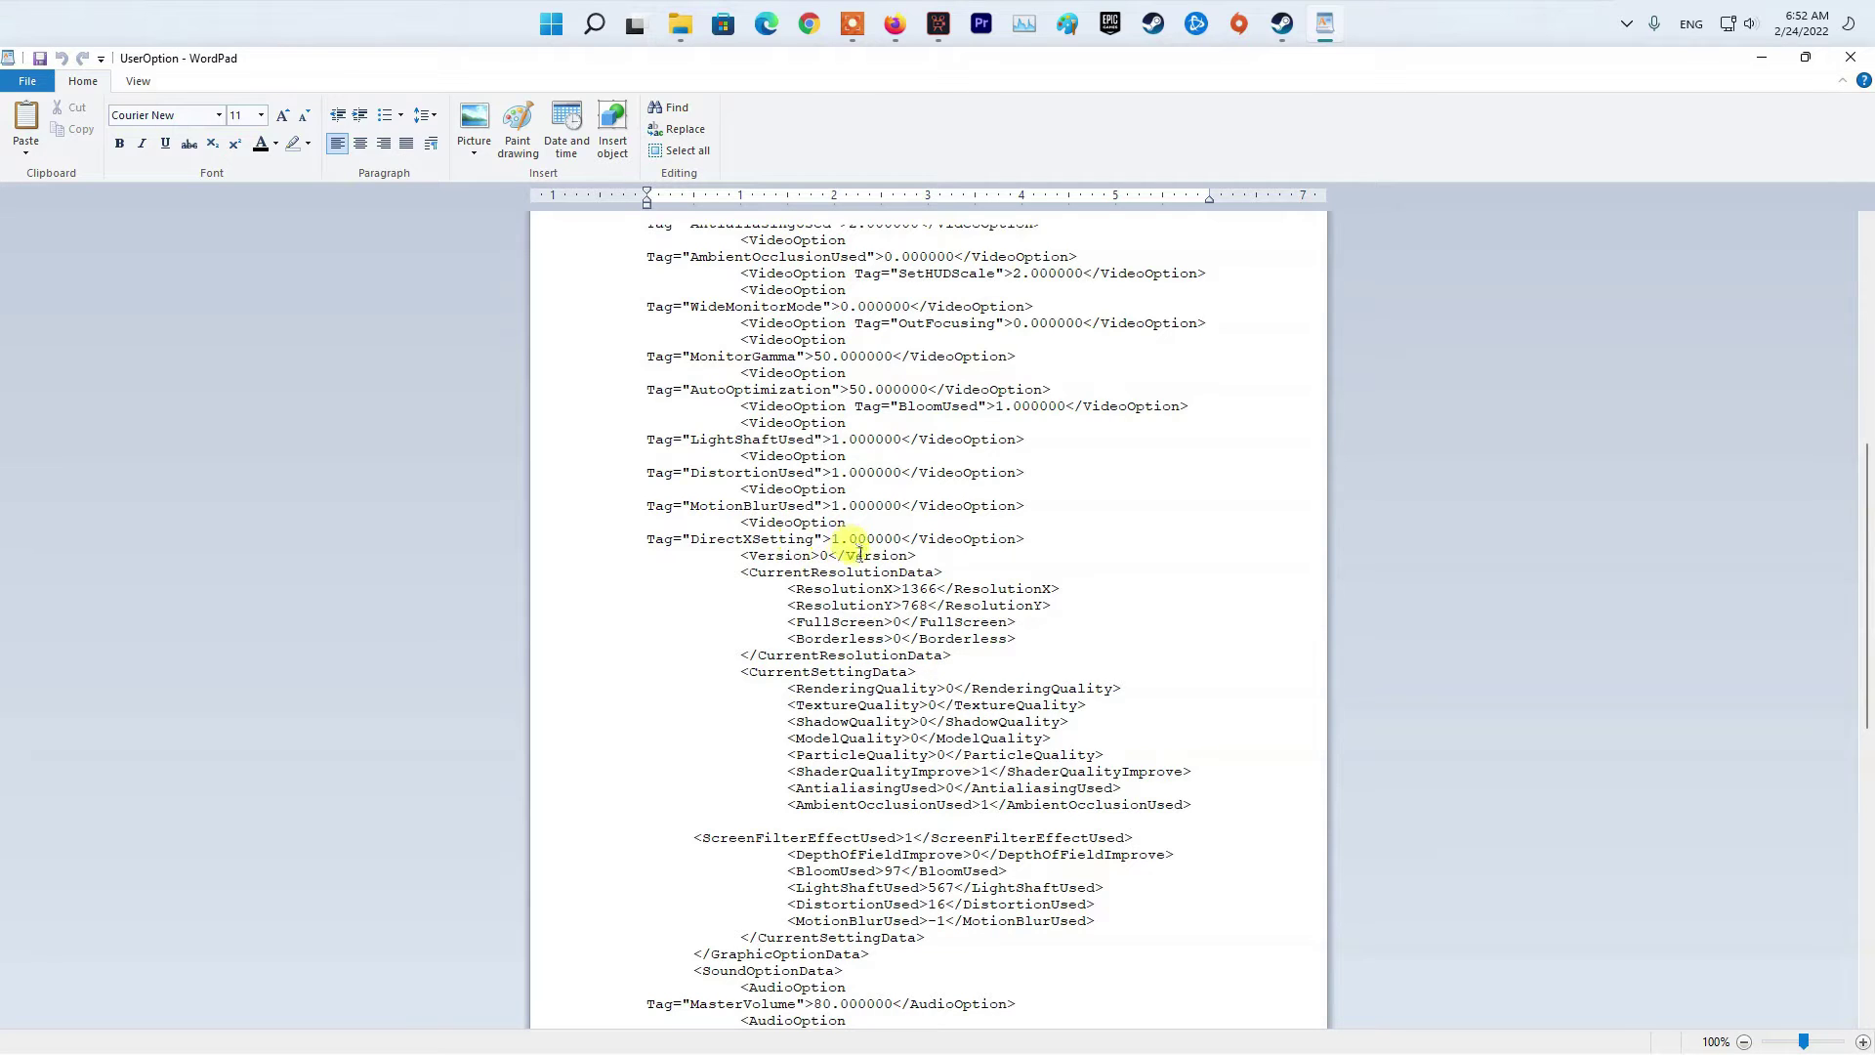
Change the FullScreen value from 0 to 1 in UserOption, then save and close the document
double_click(859, 621)
double_click(967, 625)
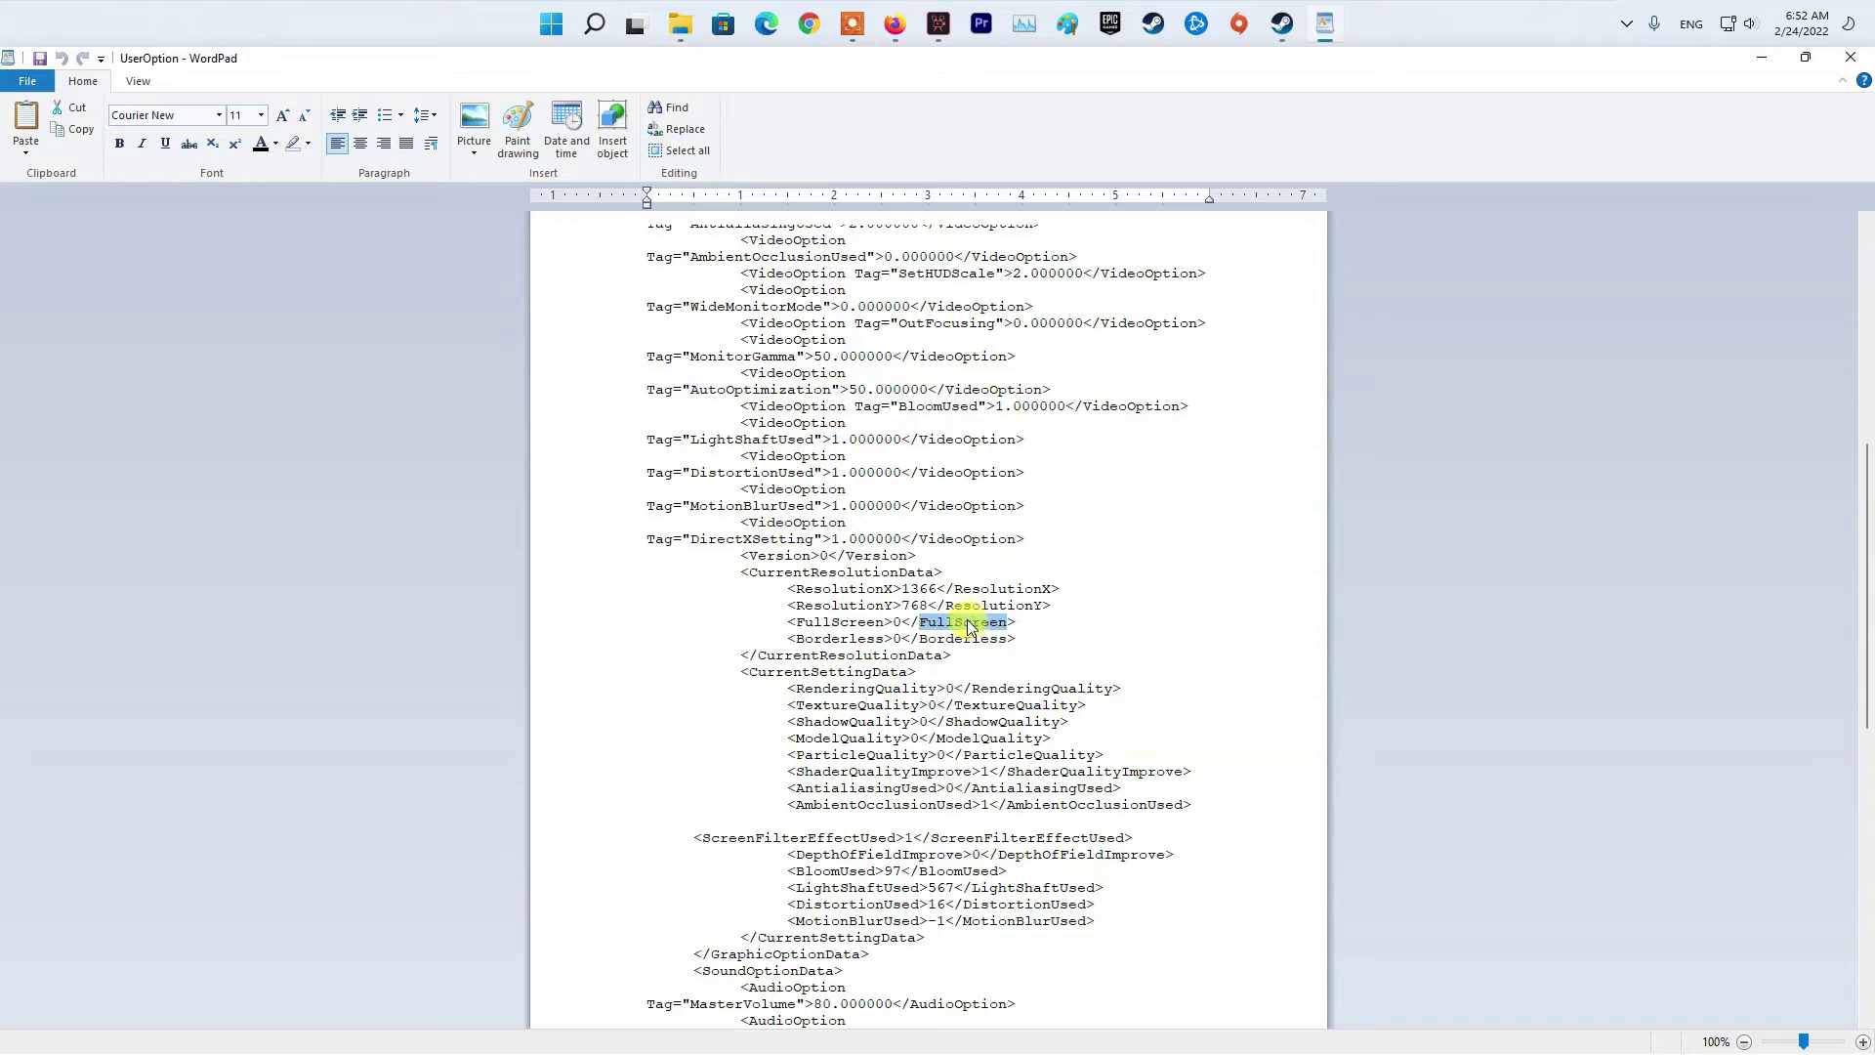
click(896, 621)
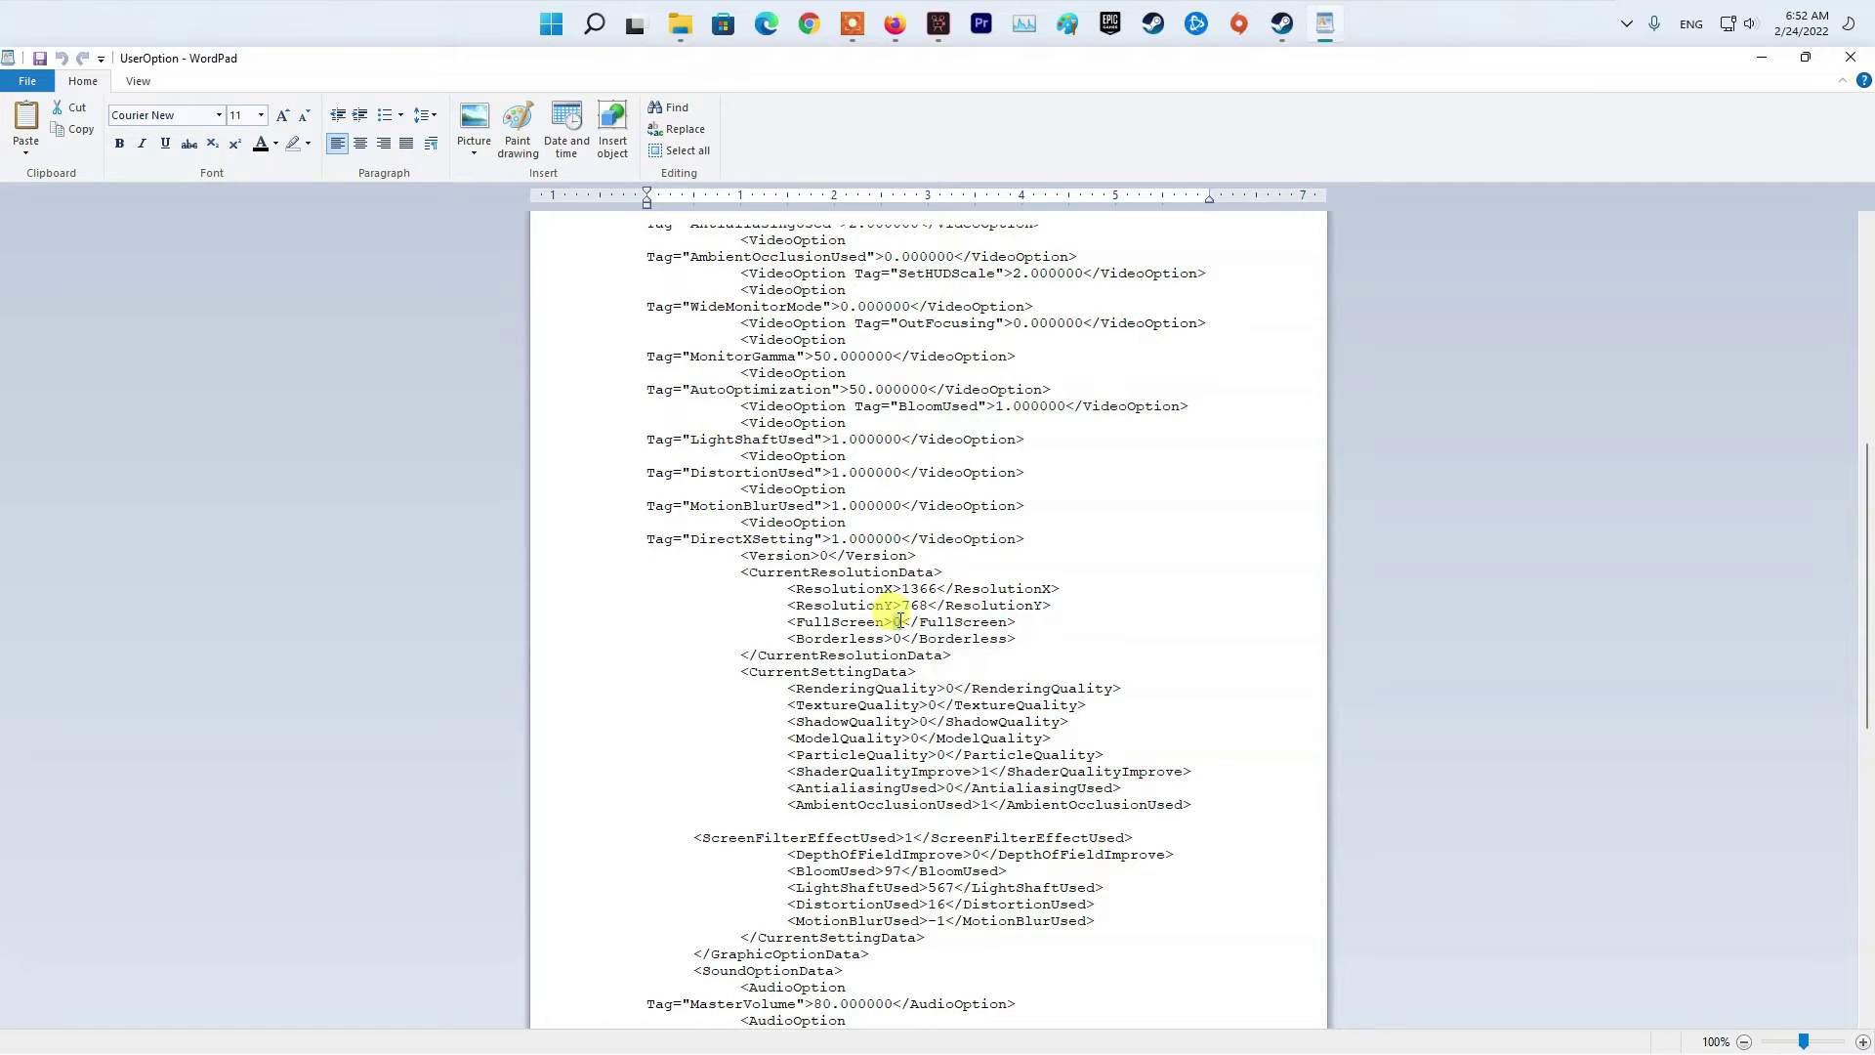
double_click(898, 621)
text(1)
drag(792, 621, 1092, 639)
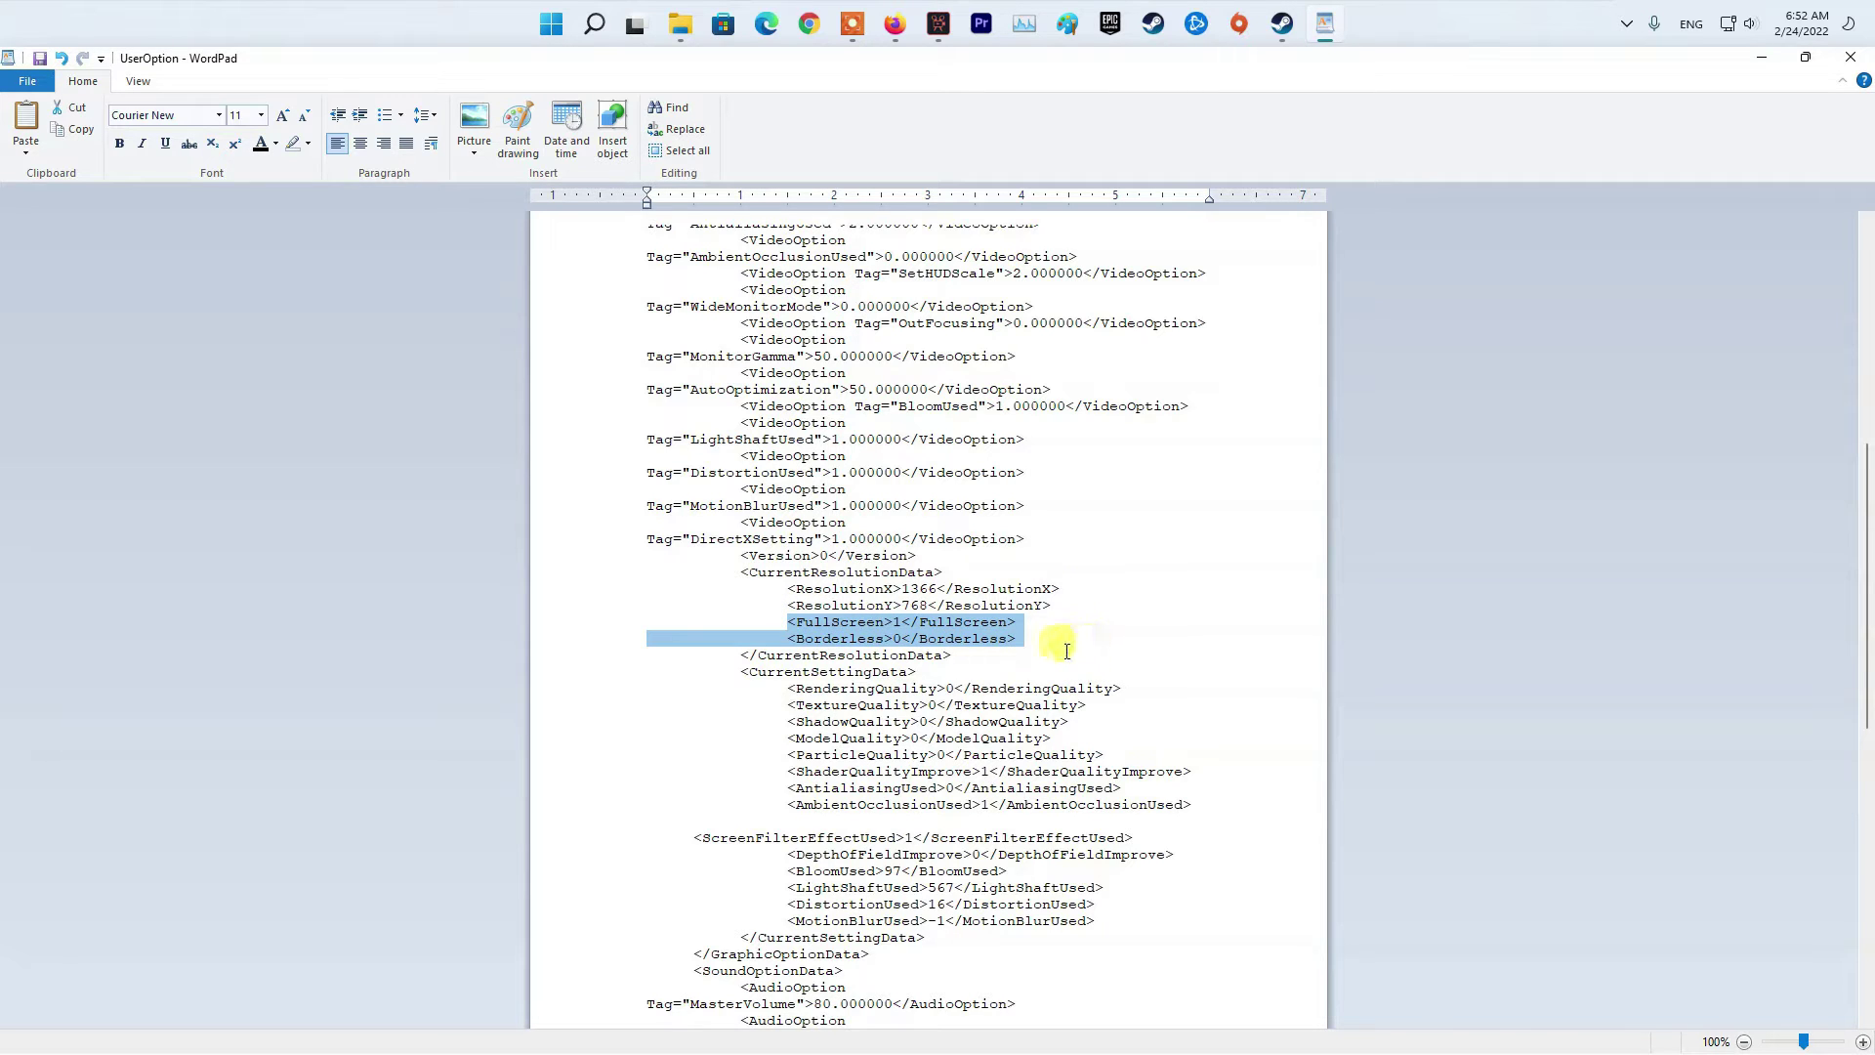
drag(1046, 643, 741, 622)
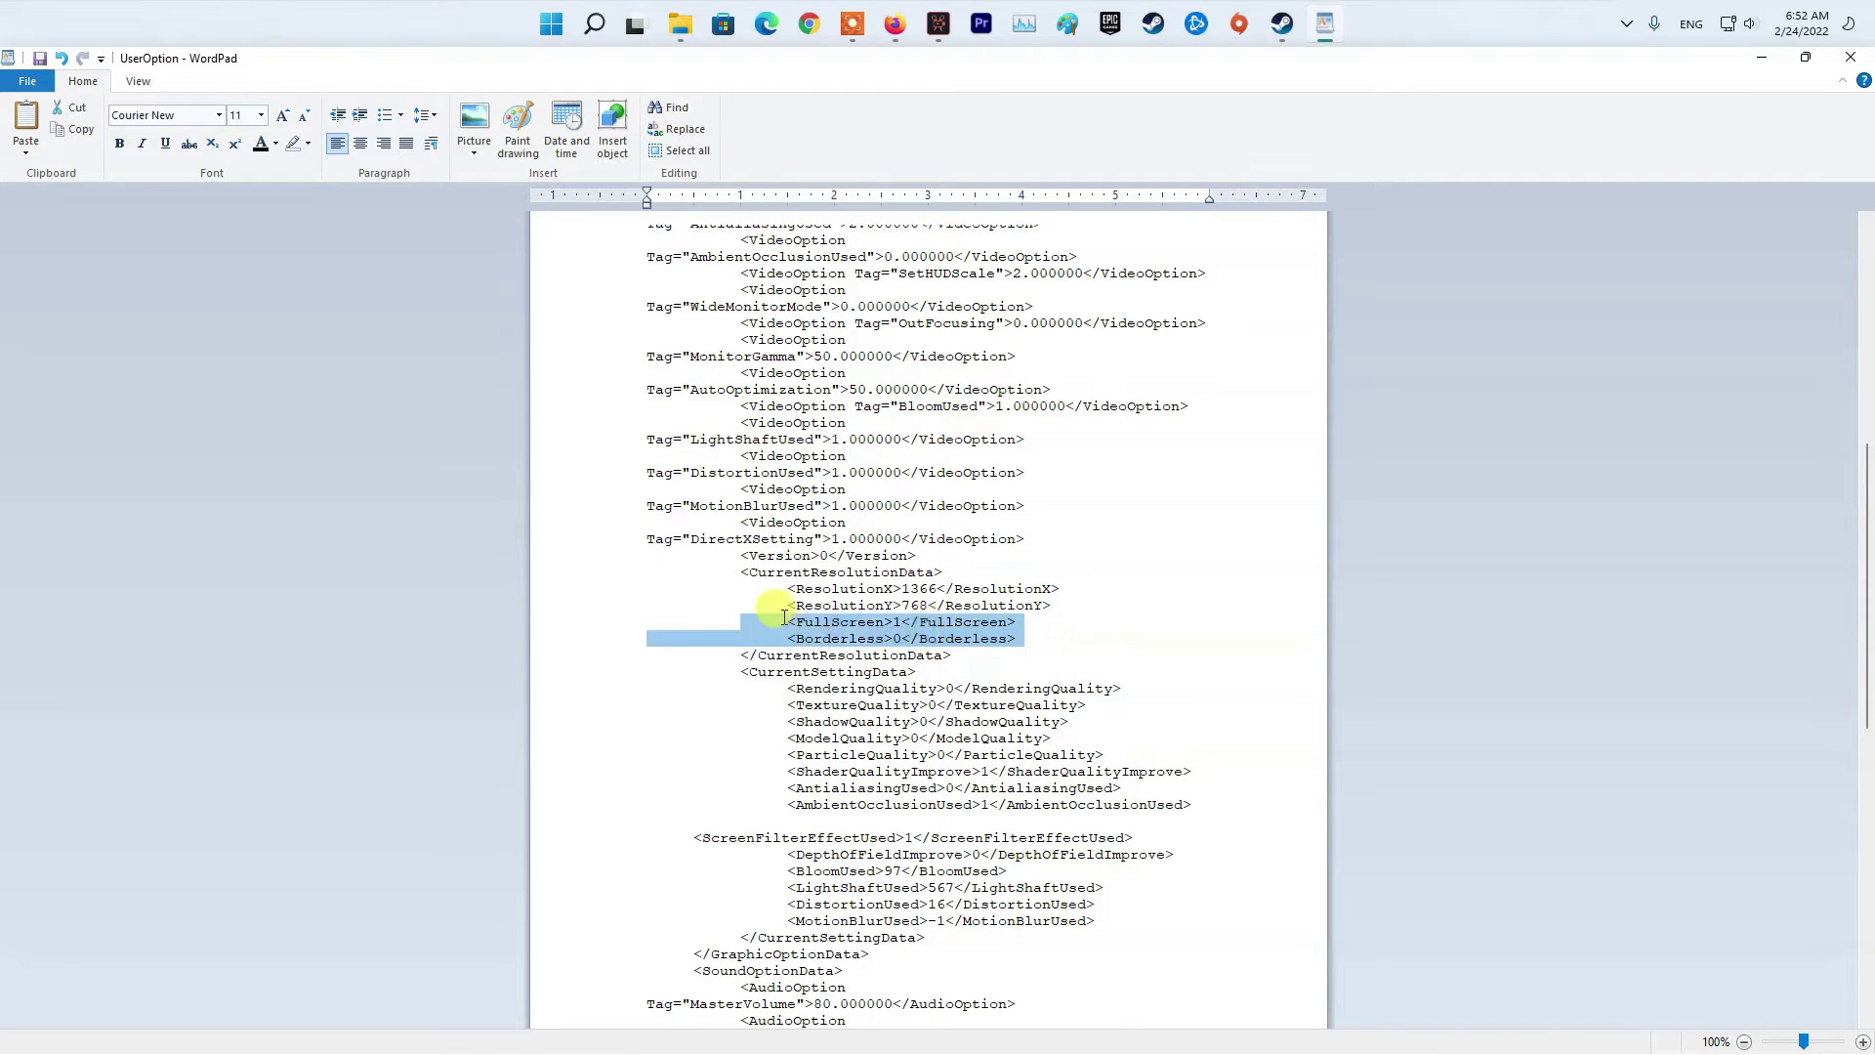
click(1106, 611)
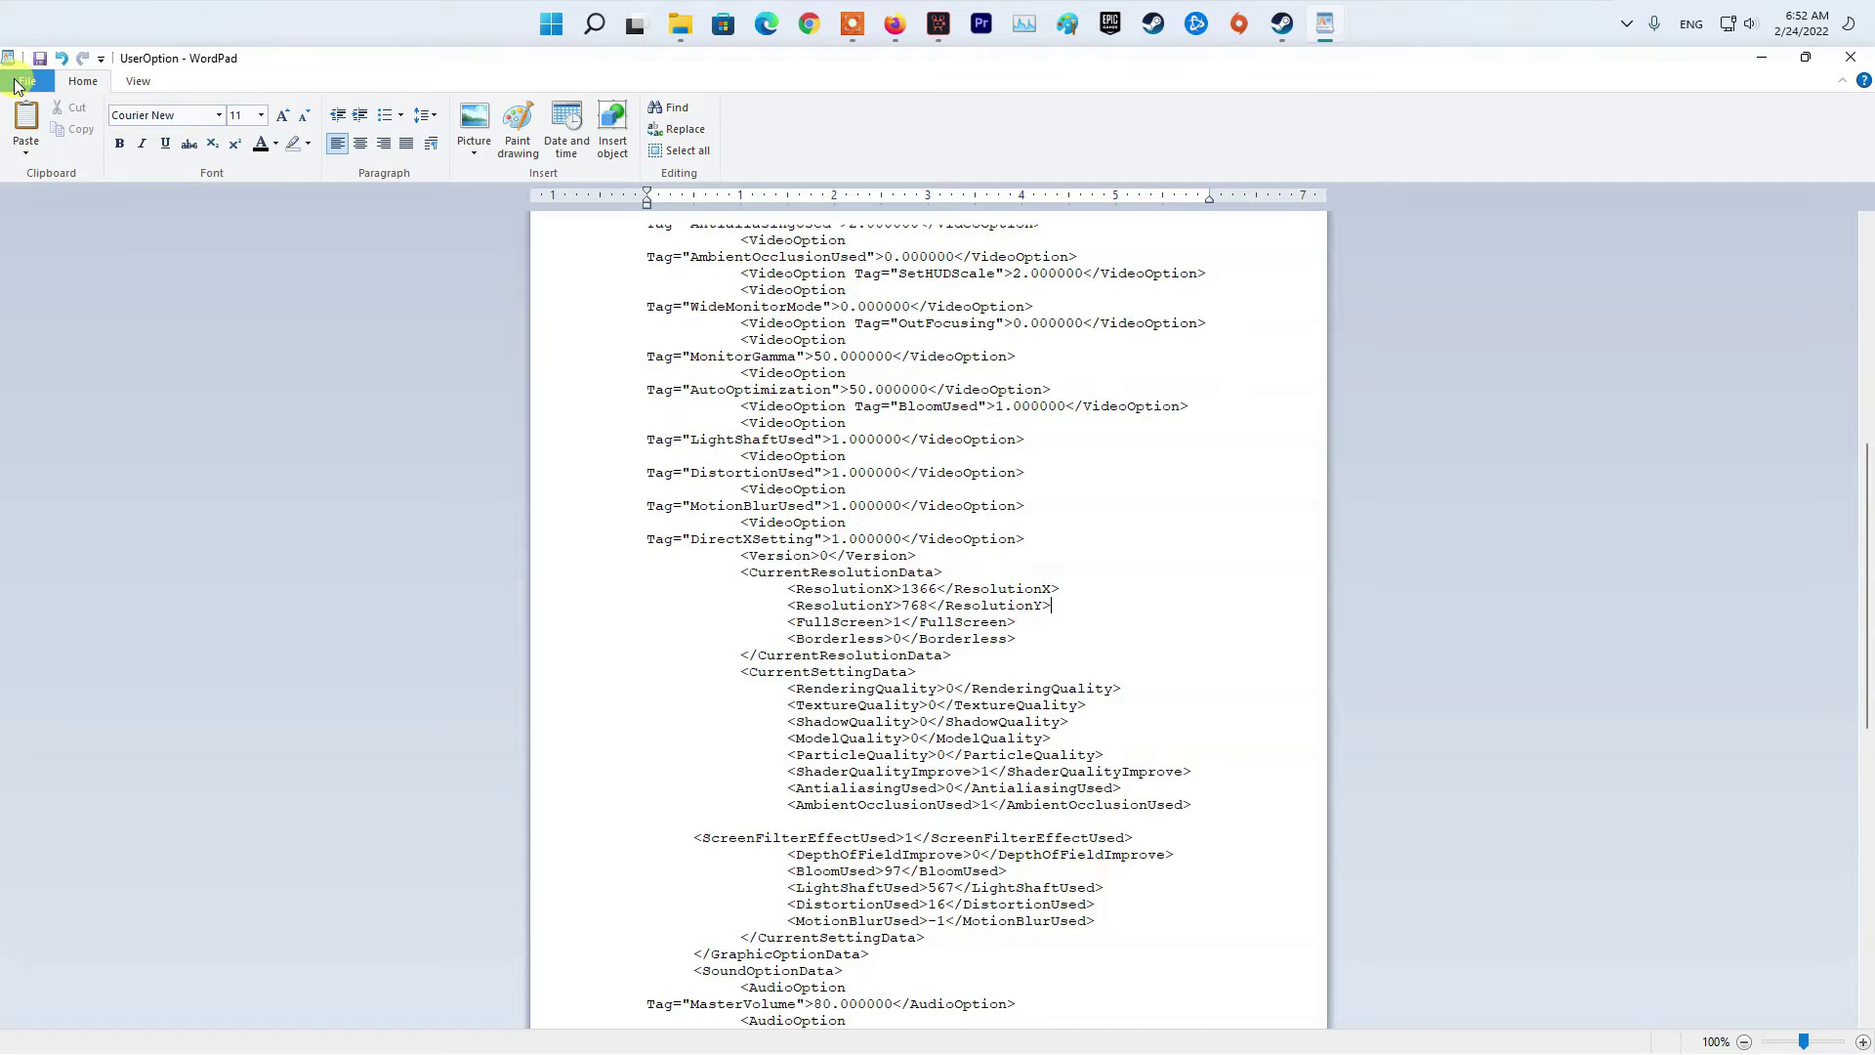
scroll(924, 345, down, 5)
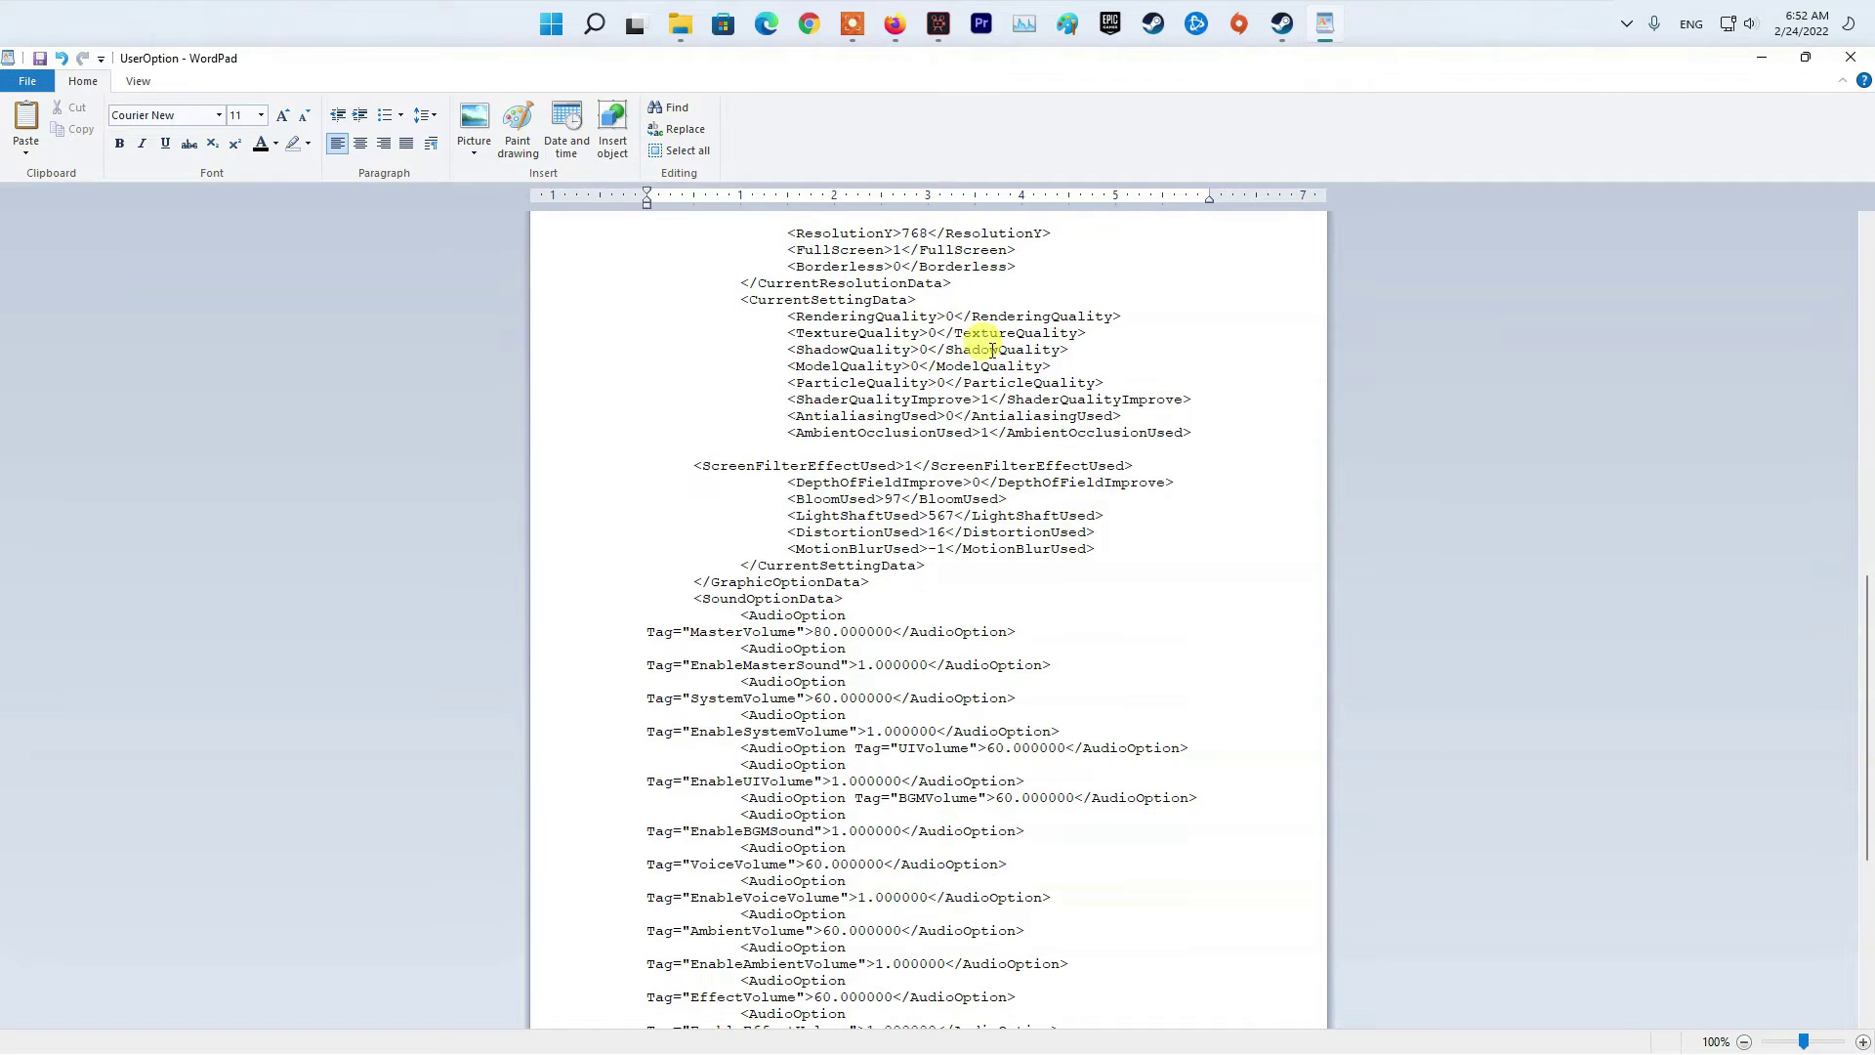
click(1853, 61)
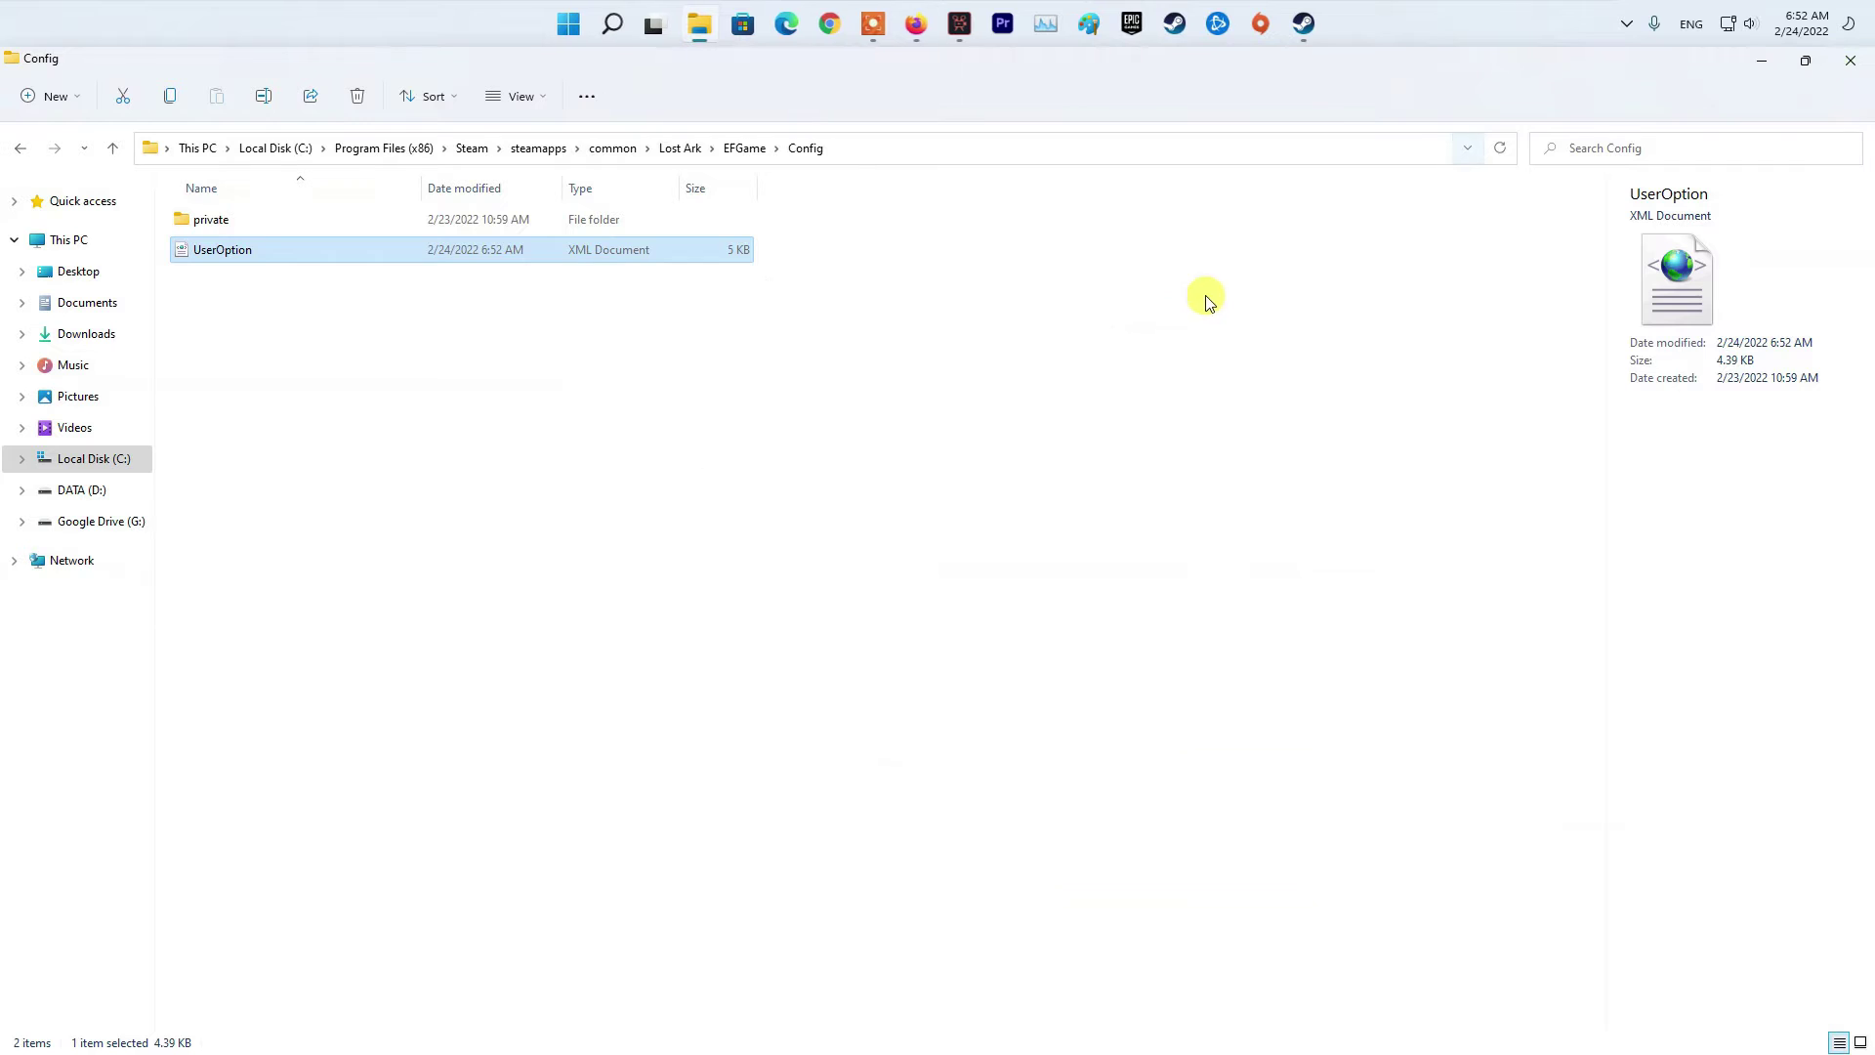
Close the config folder, then launch Lost Ark from its Steam page to test it
click(1850, 62)
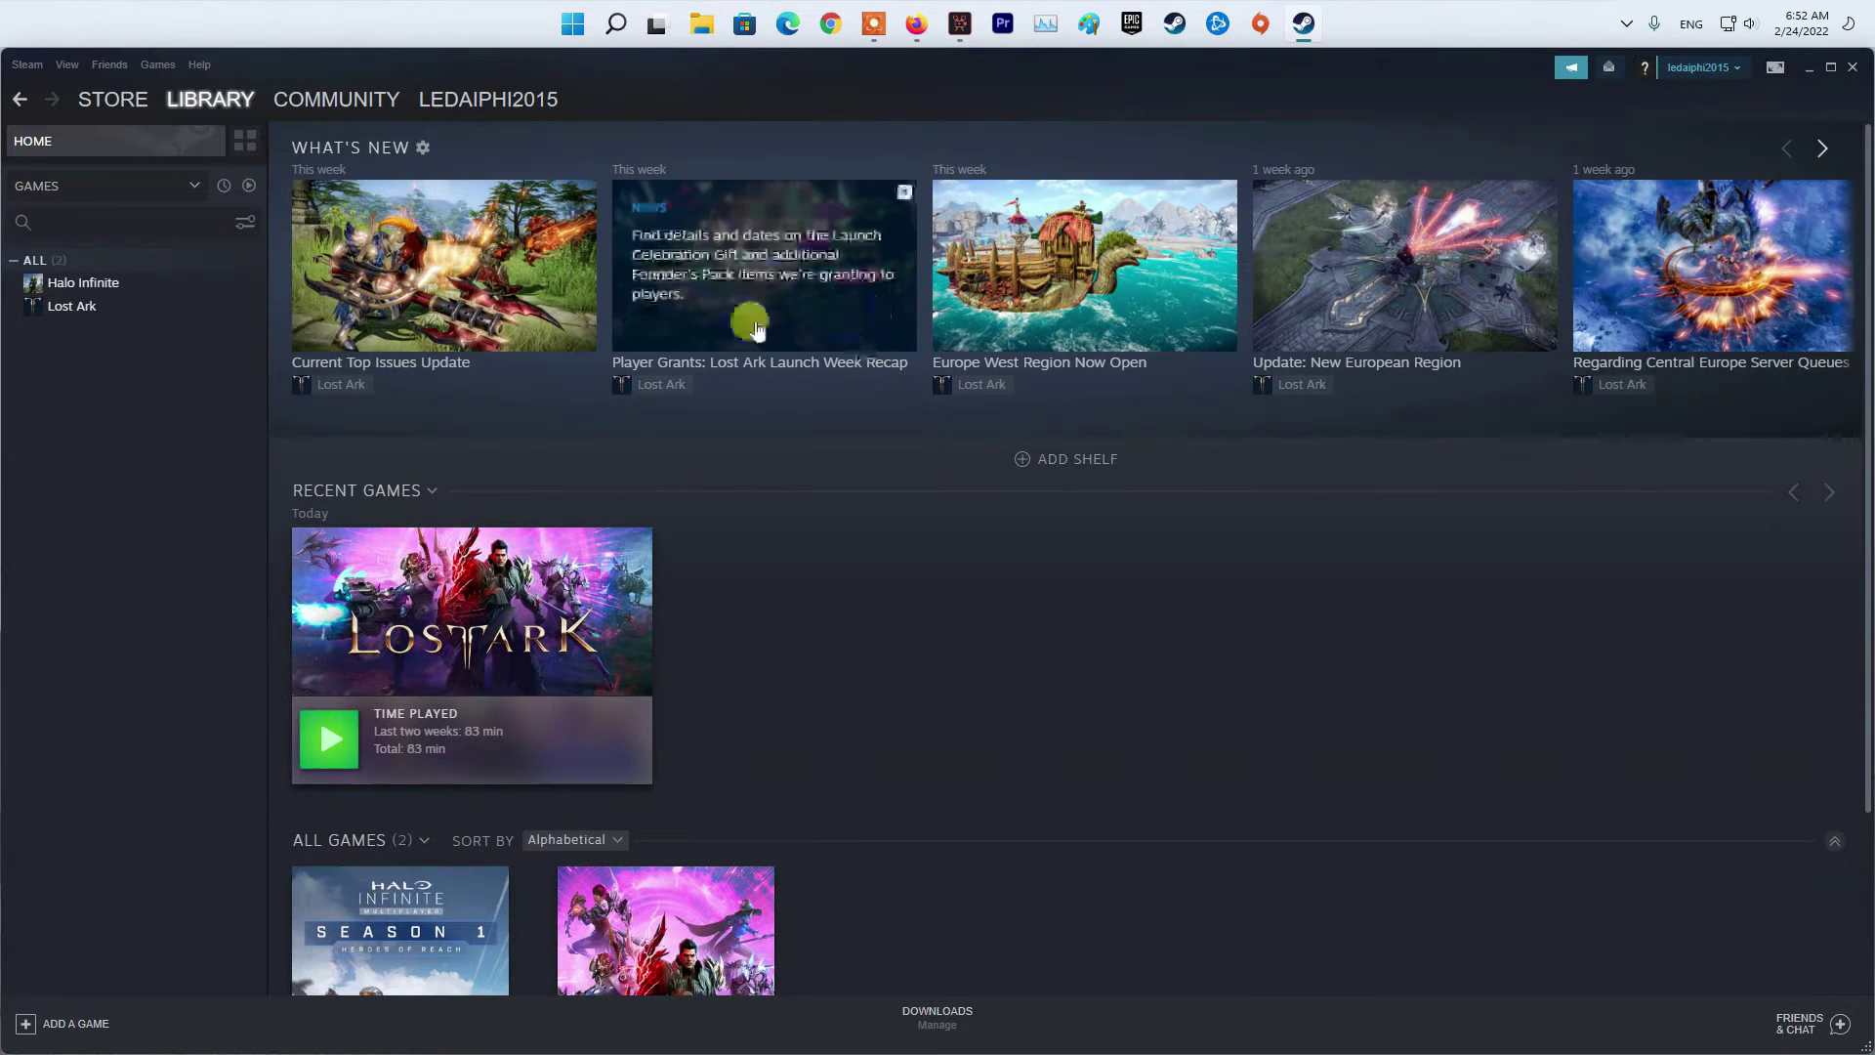
click(81, 305)
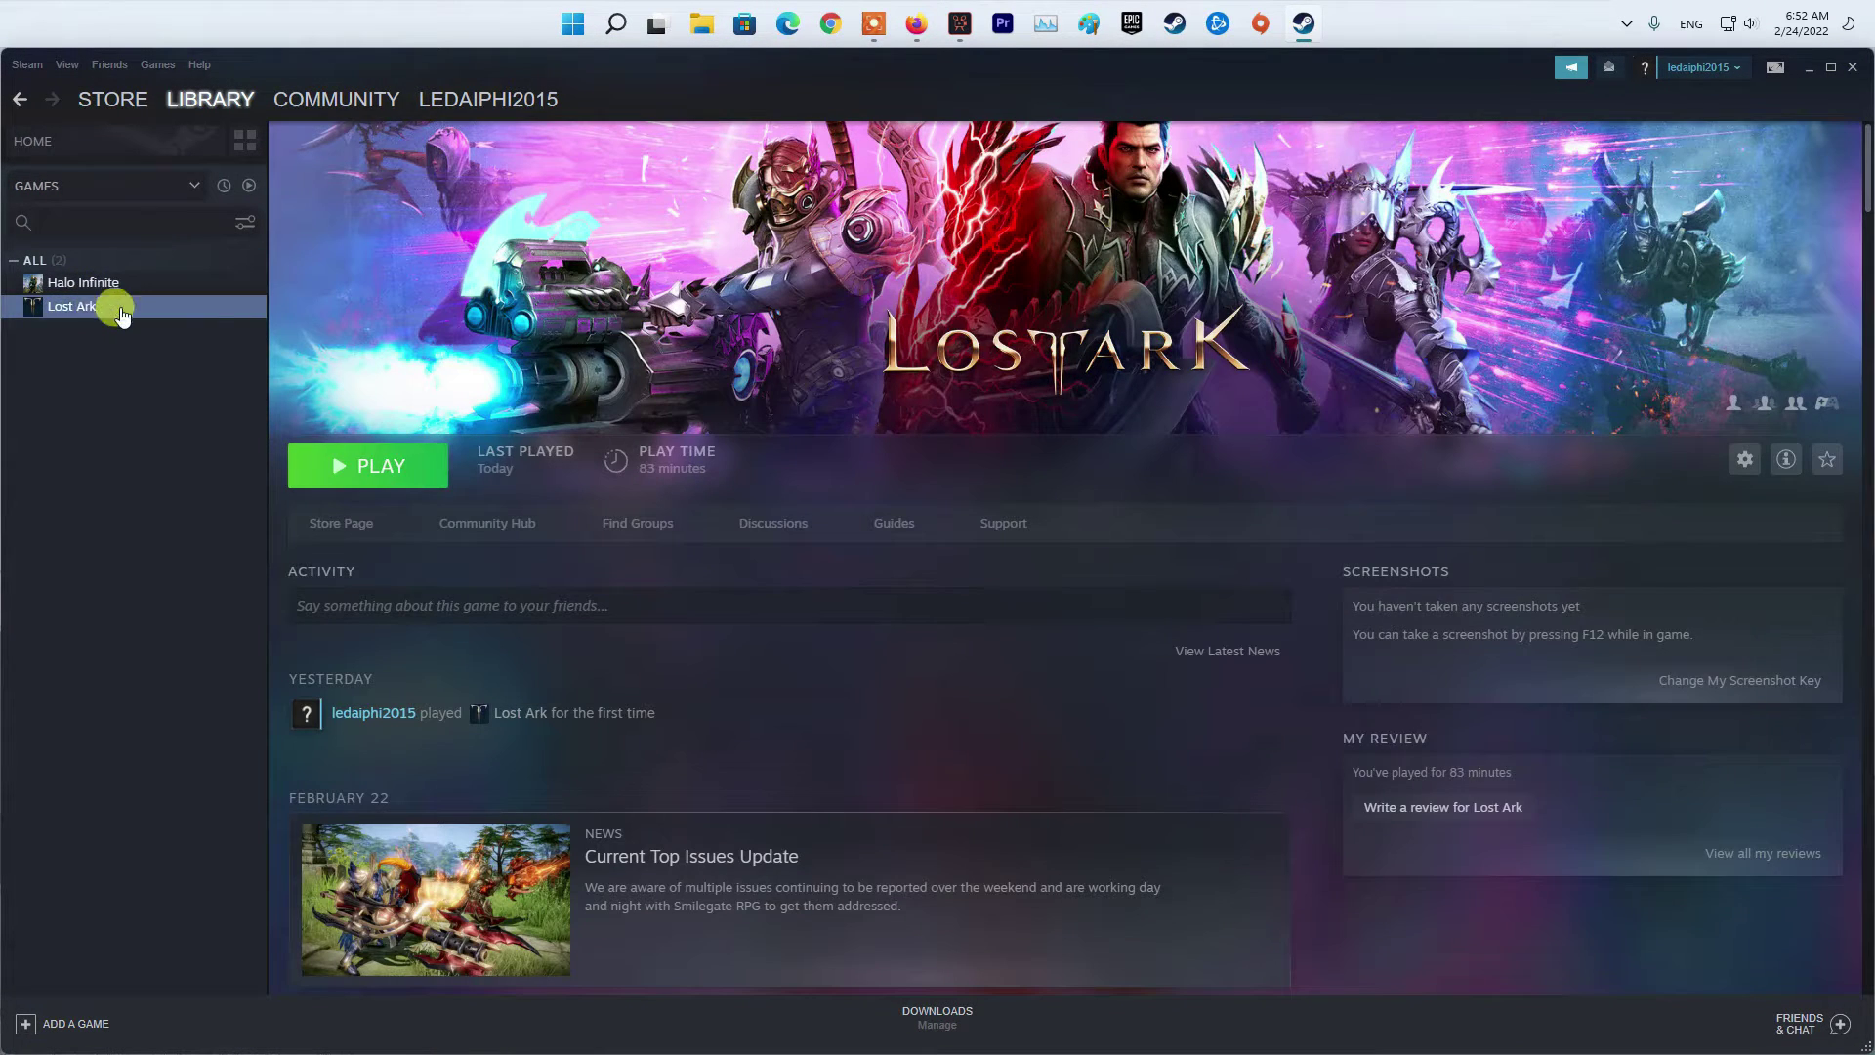
click(413, 484)
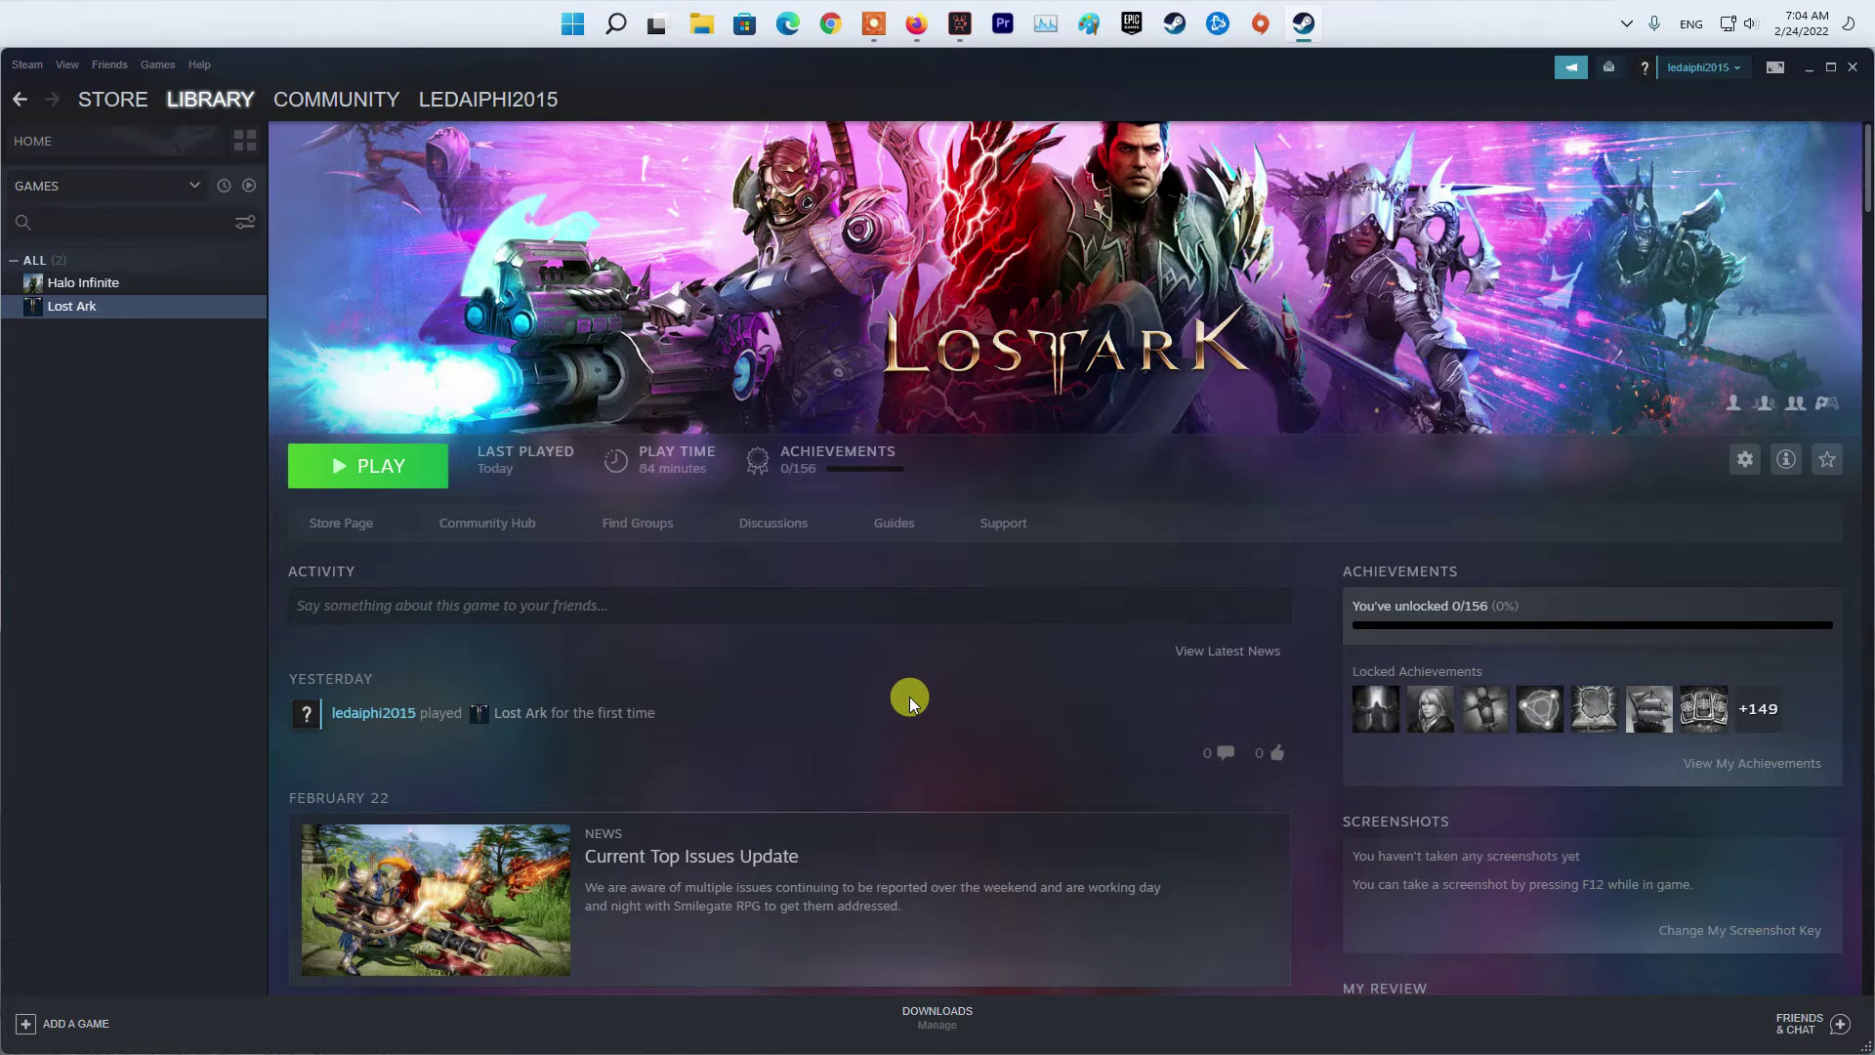
click(28, 65)
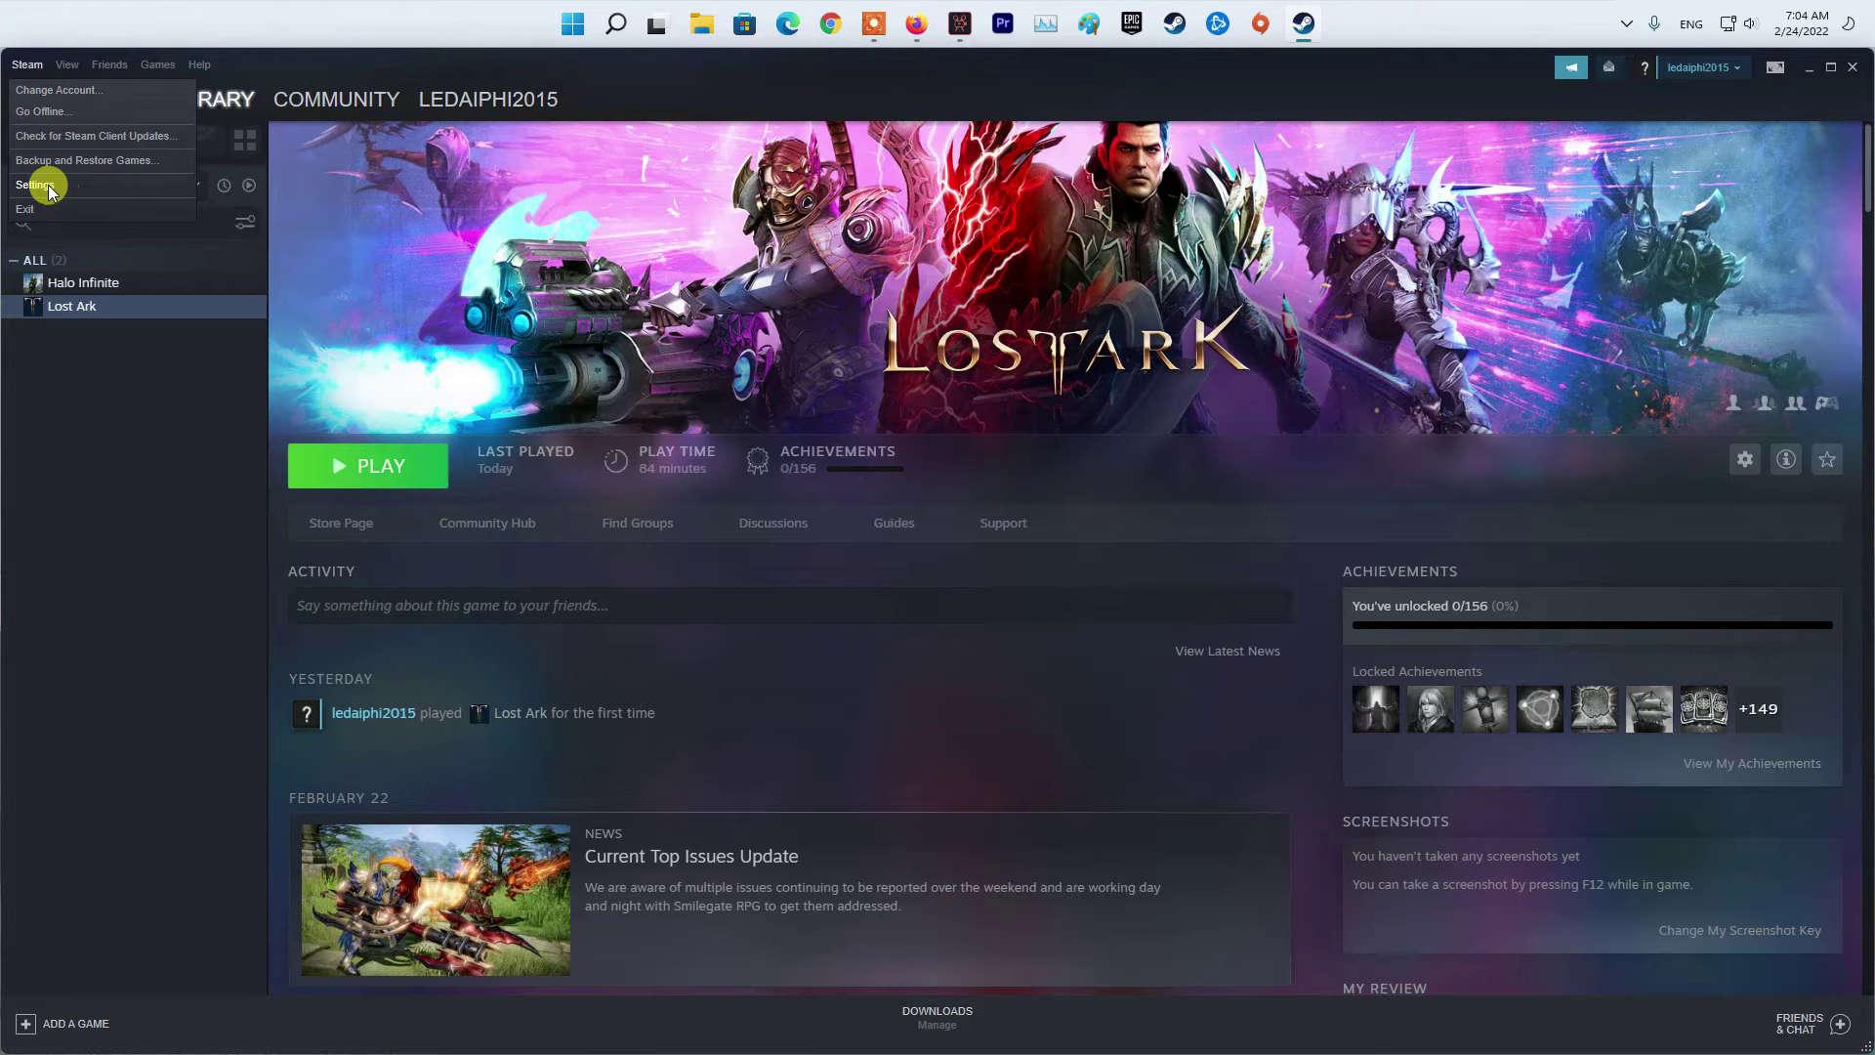
In Steam Settings > In-Game, untick 'Enable the Steam Overlay while in-game' and confirm with OK
click(35, 185)
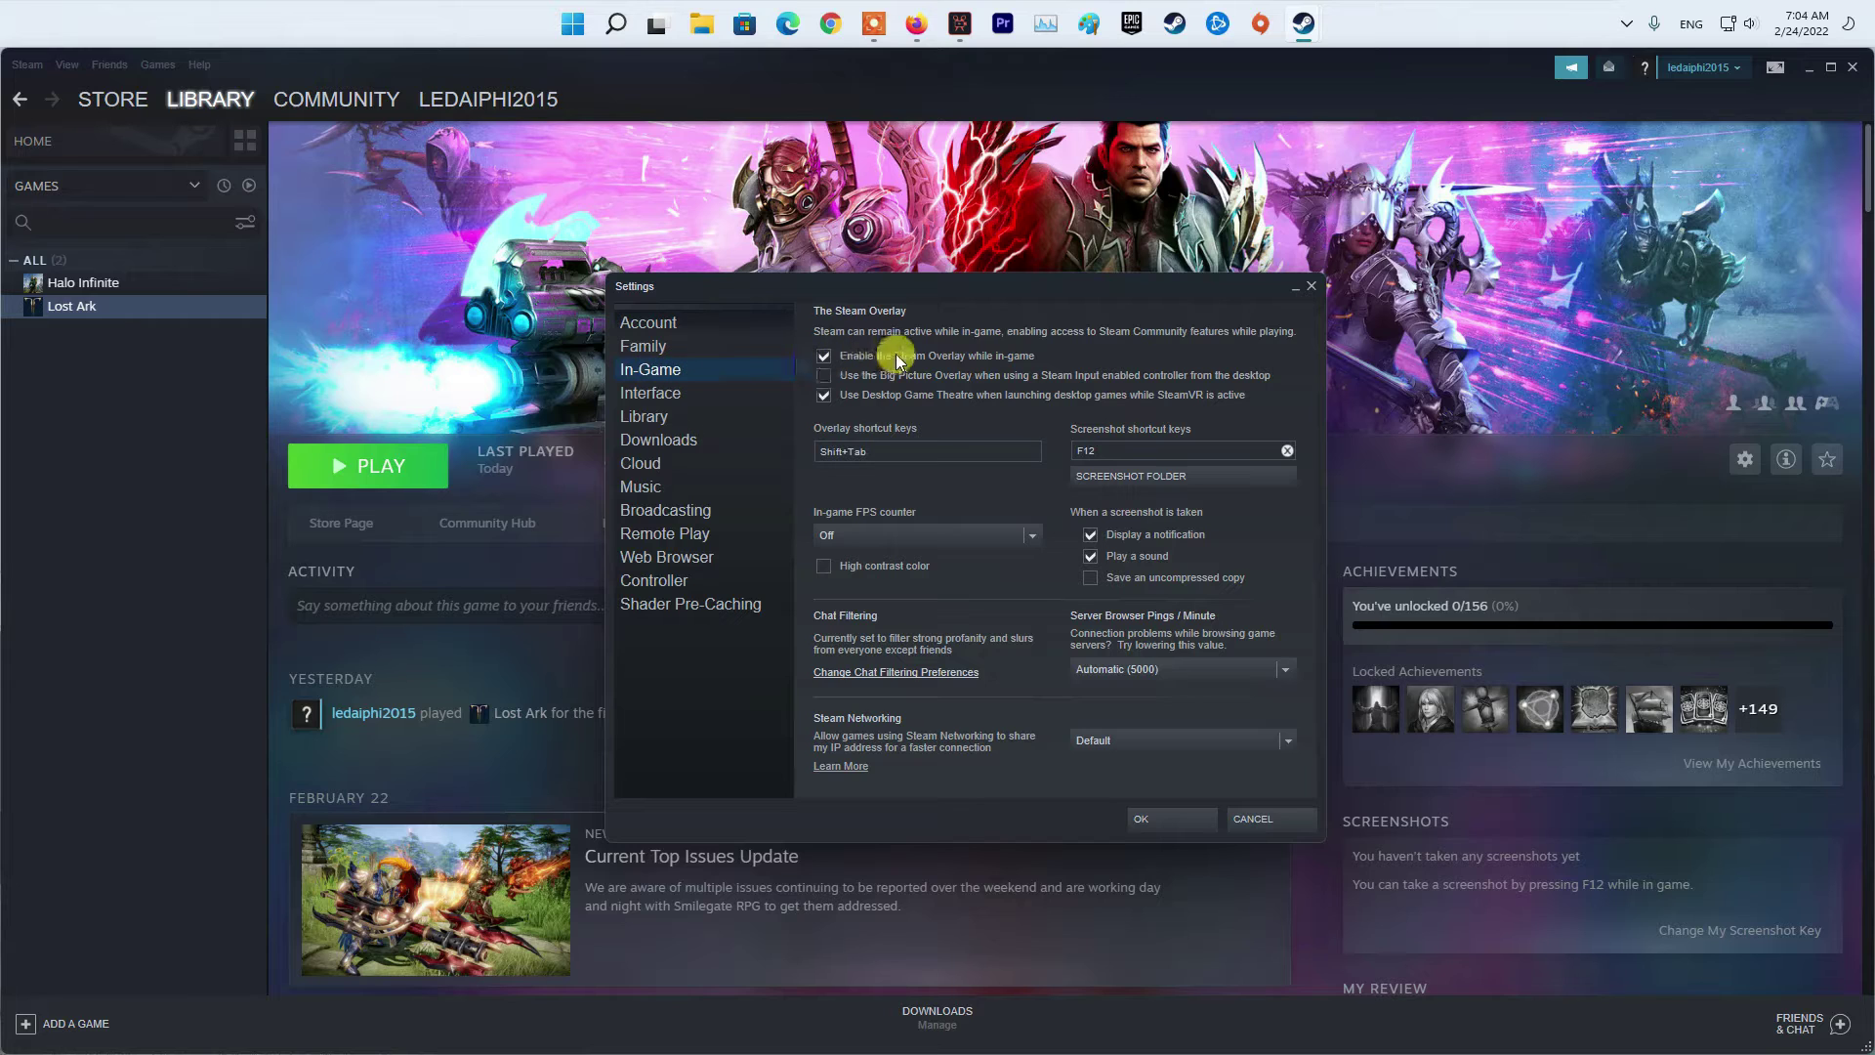
click(823, 358)
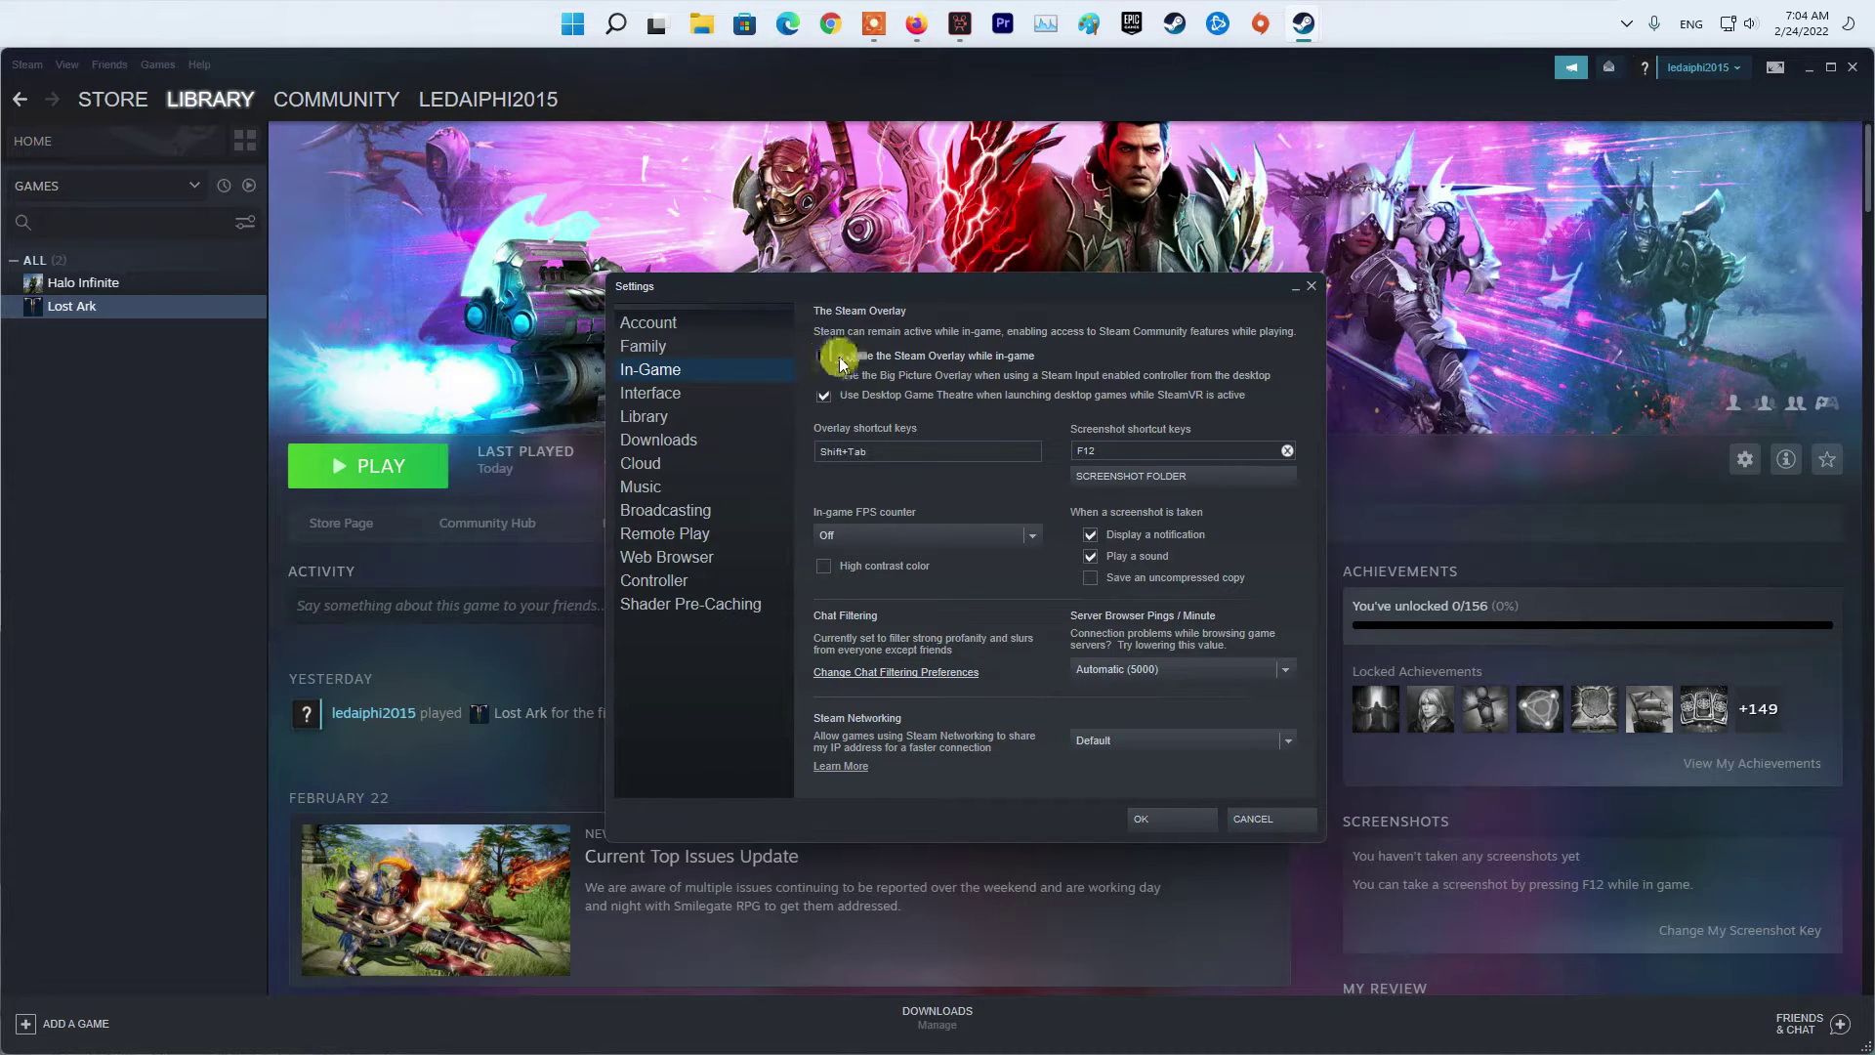
click(1146, 815)
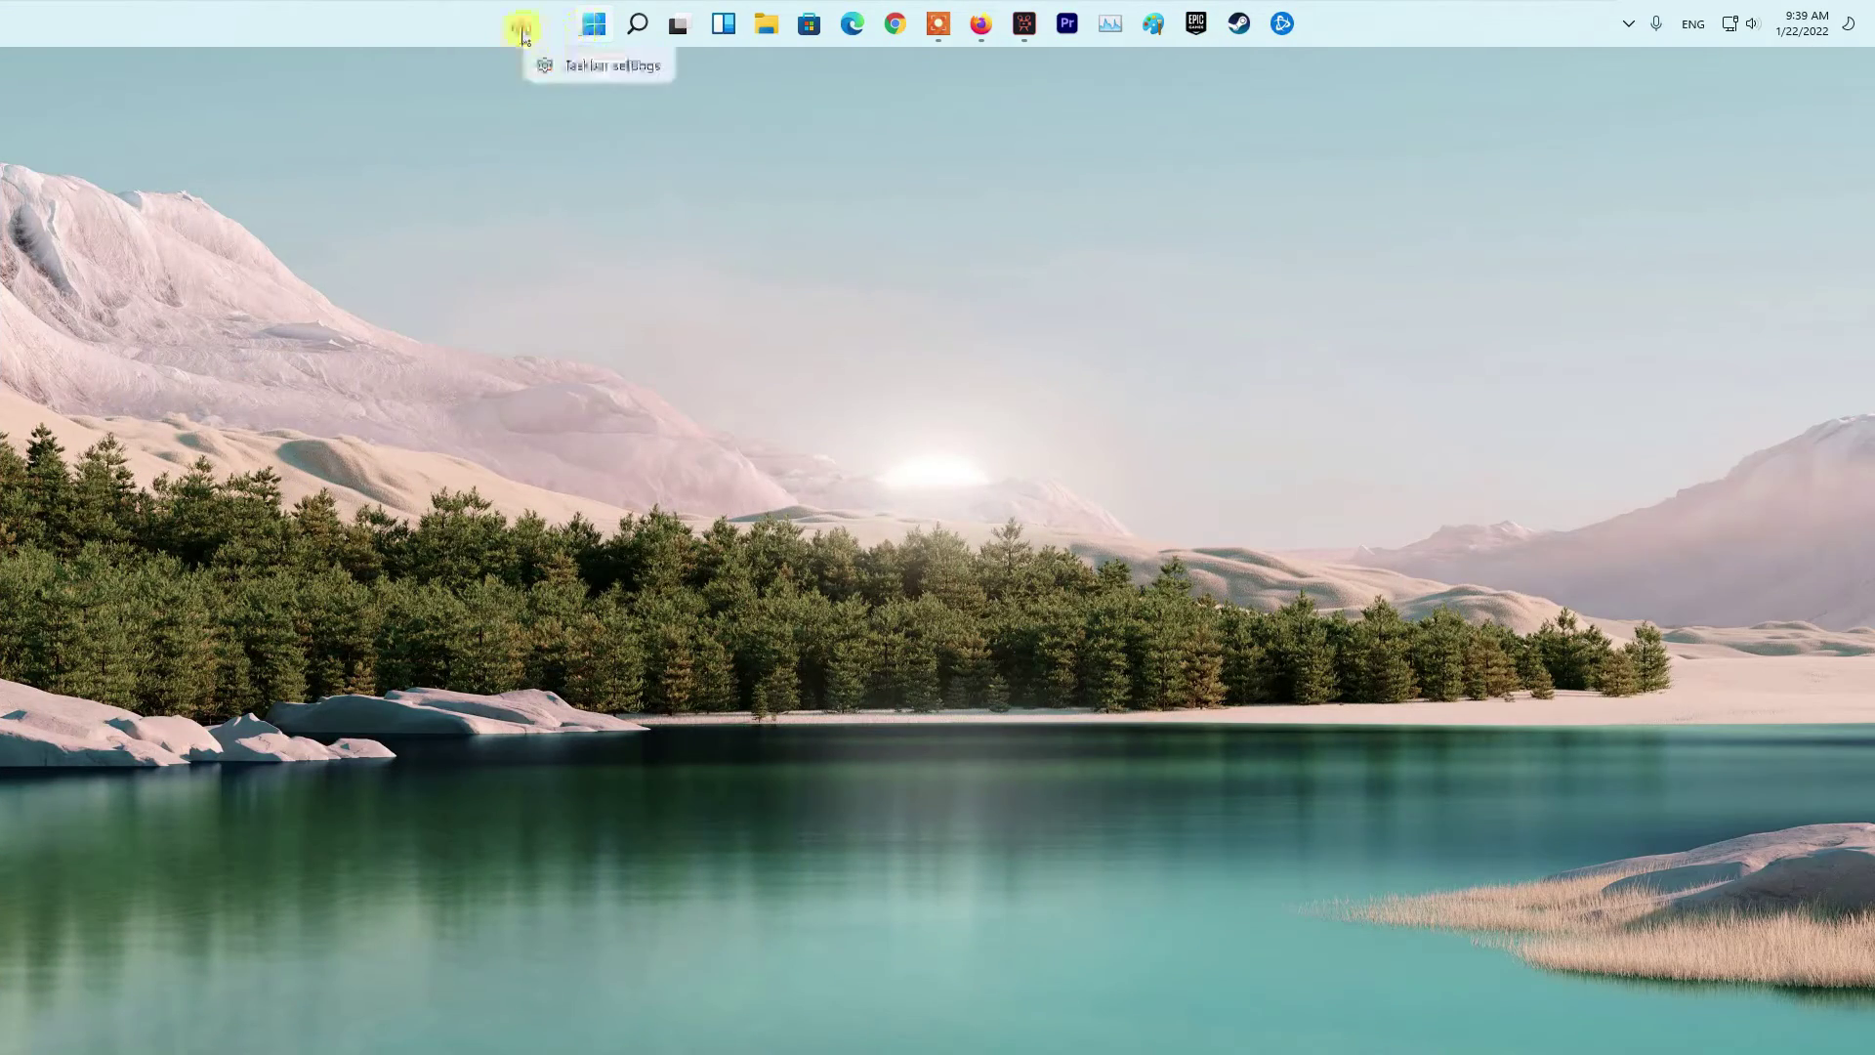
click(601, 65)
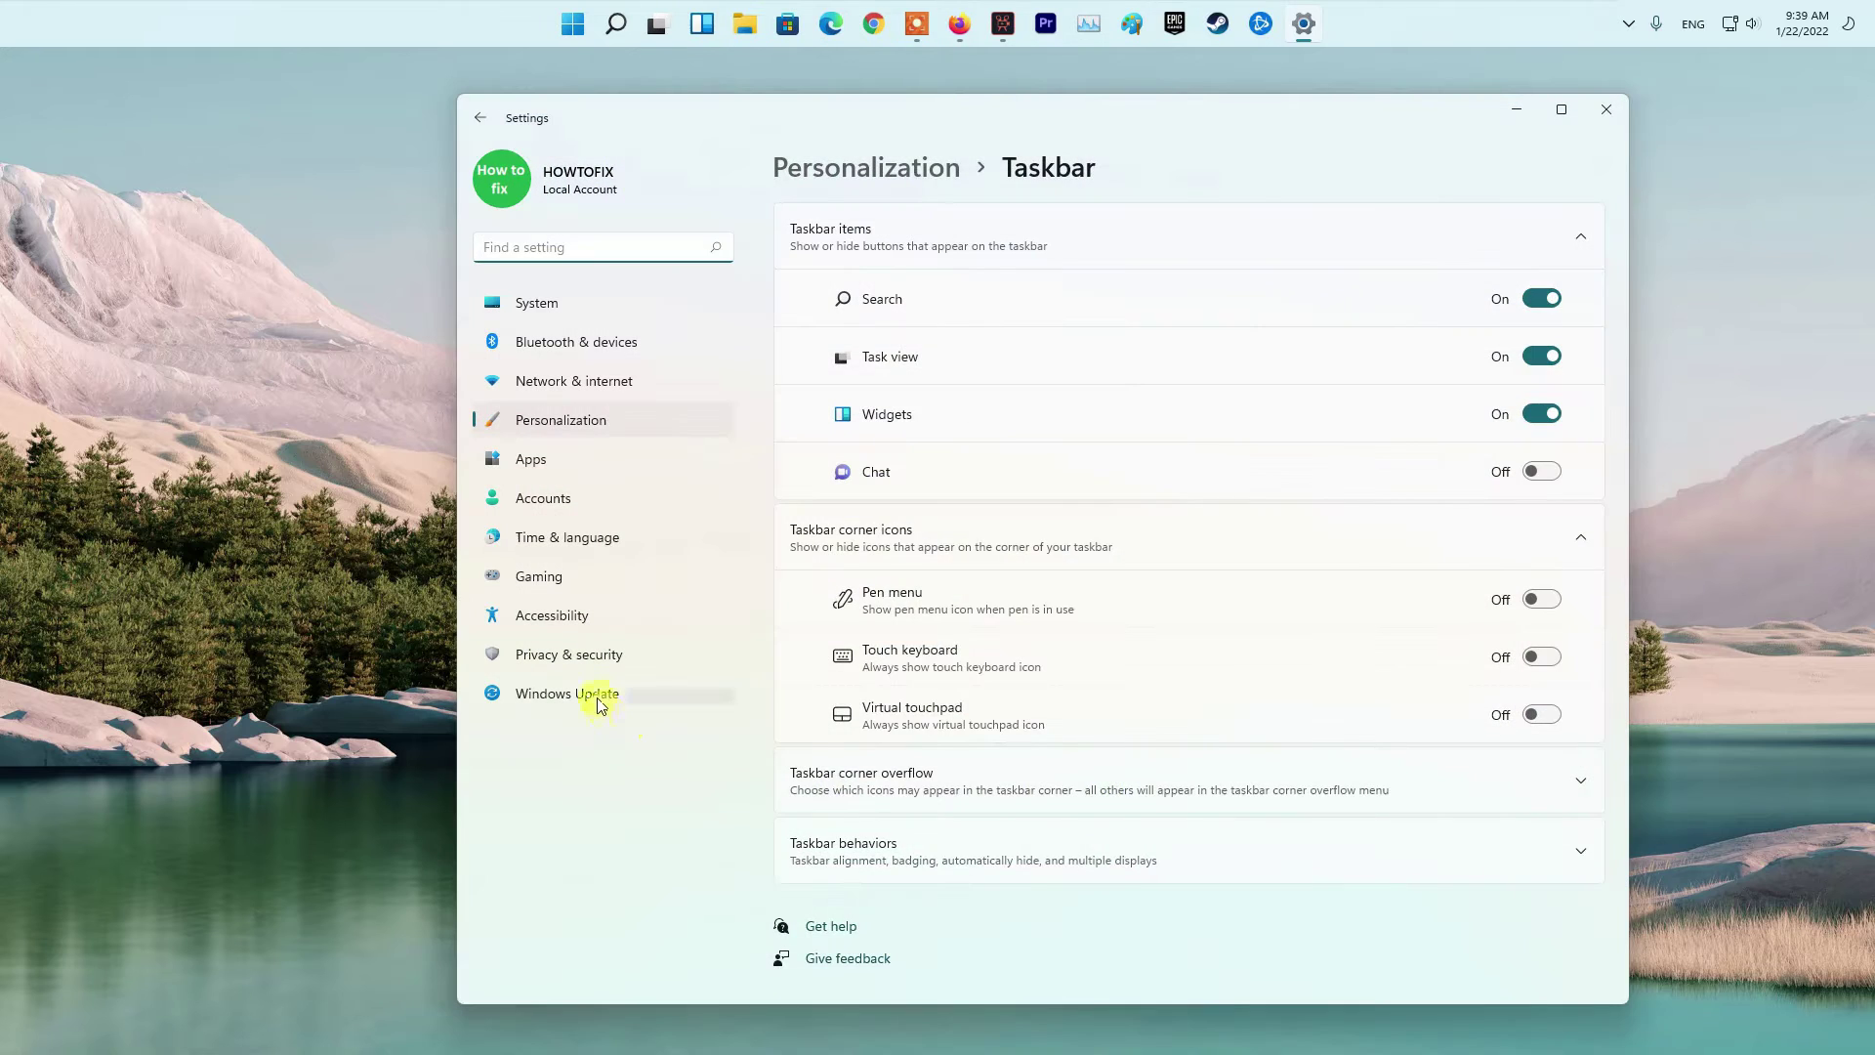
Check Windows Update and start downloading the 2022-01 Cumulative Update for Windows 11
click(596, 695)
click(1528, 260)
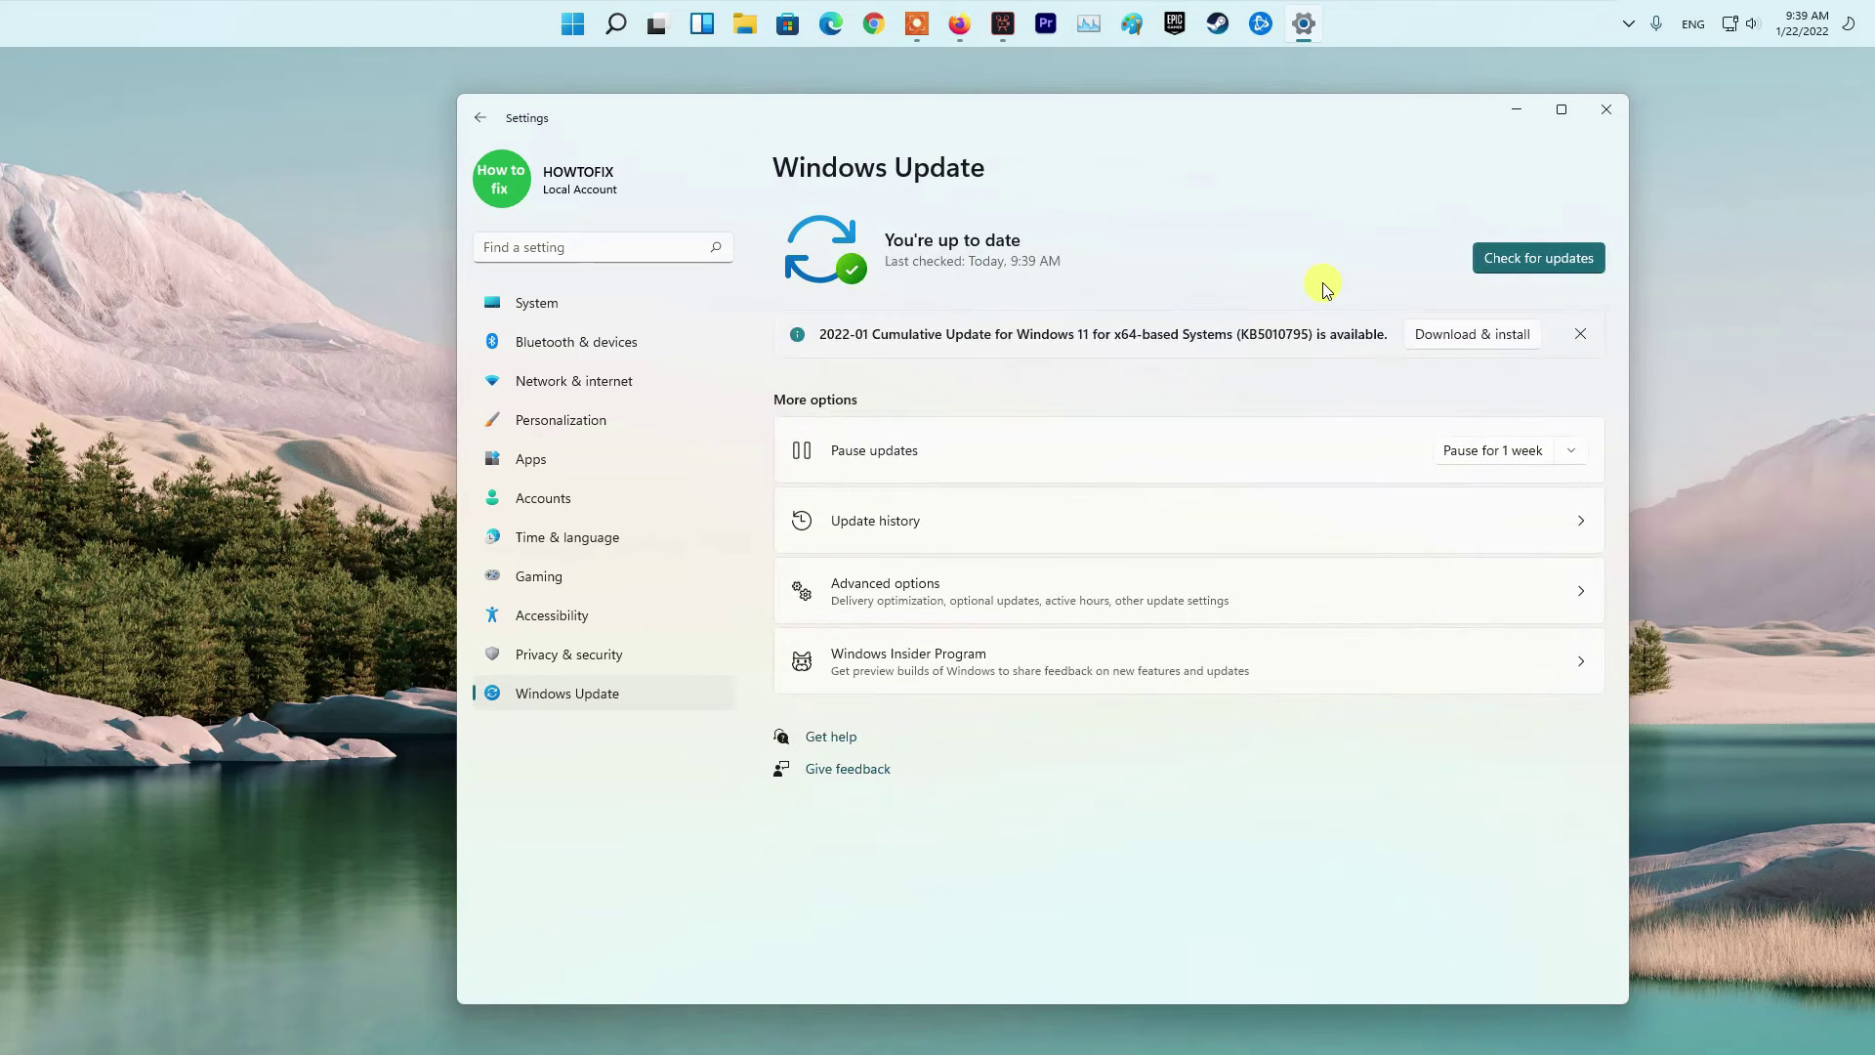
click(1492, 335)
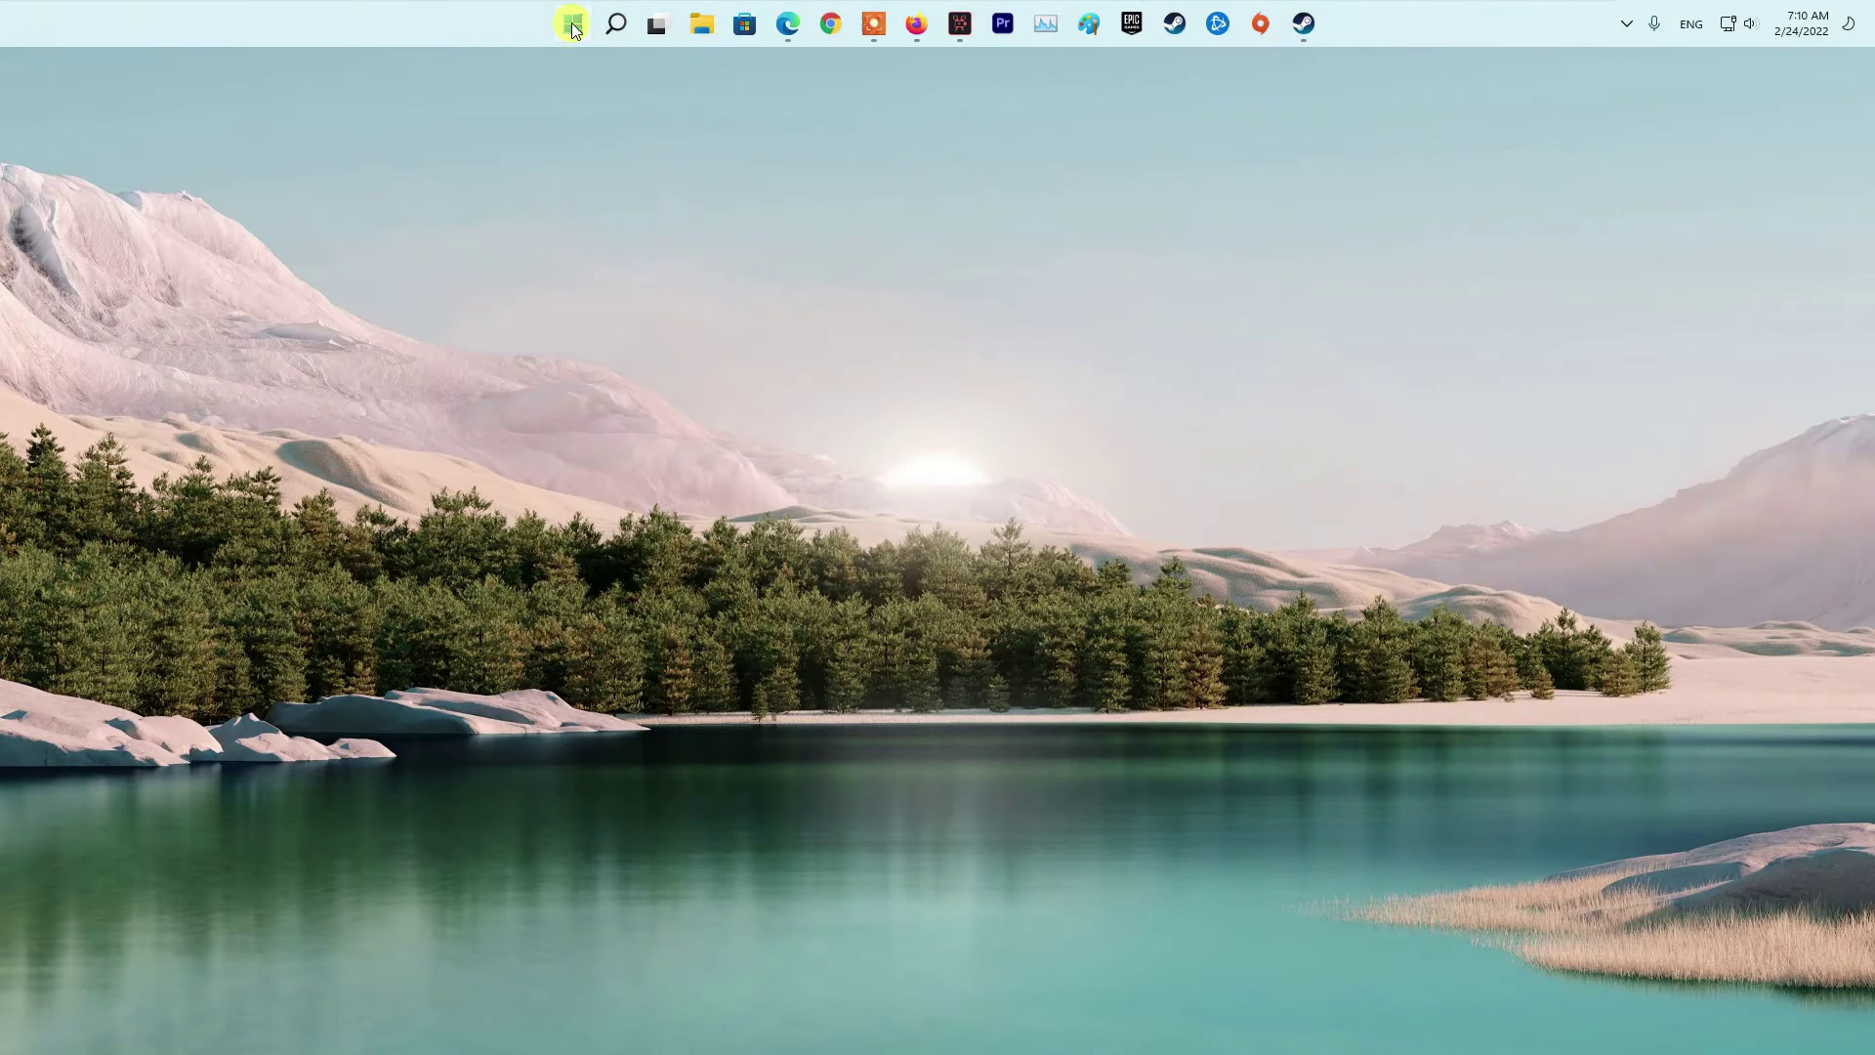
right_click(571, 25)
Launch Device Manager and expand the Display adapters list
click(564, 195)
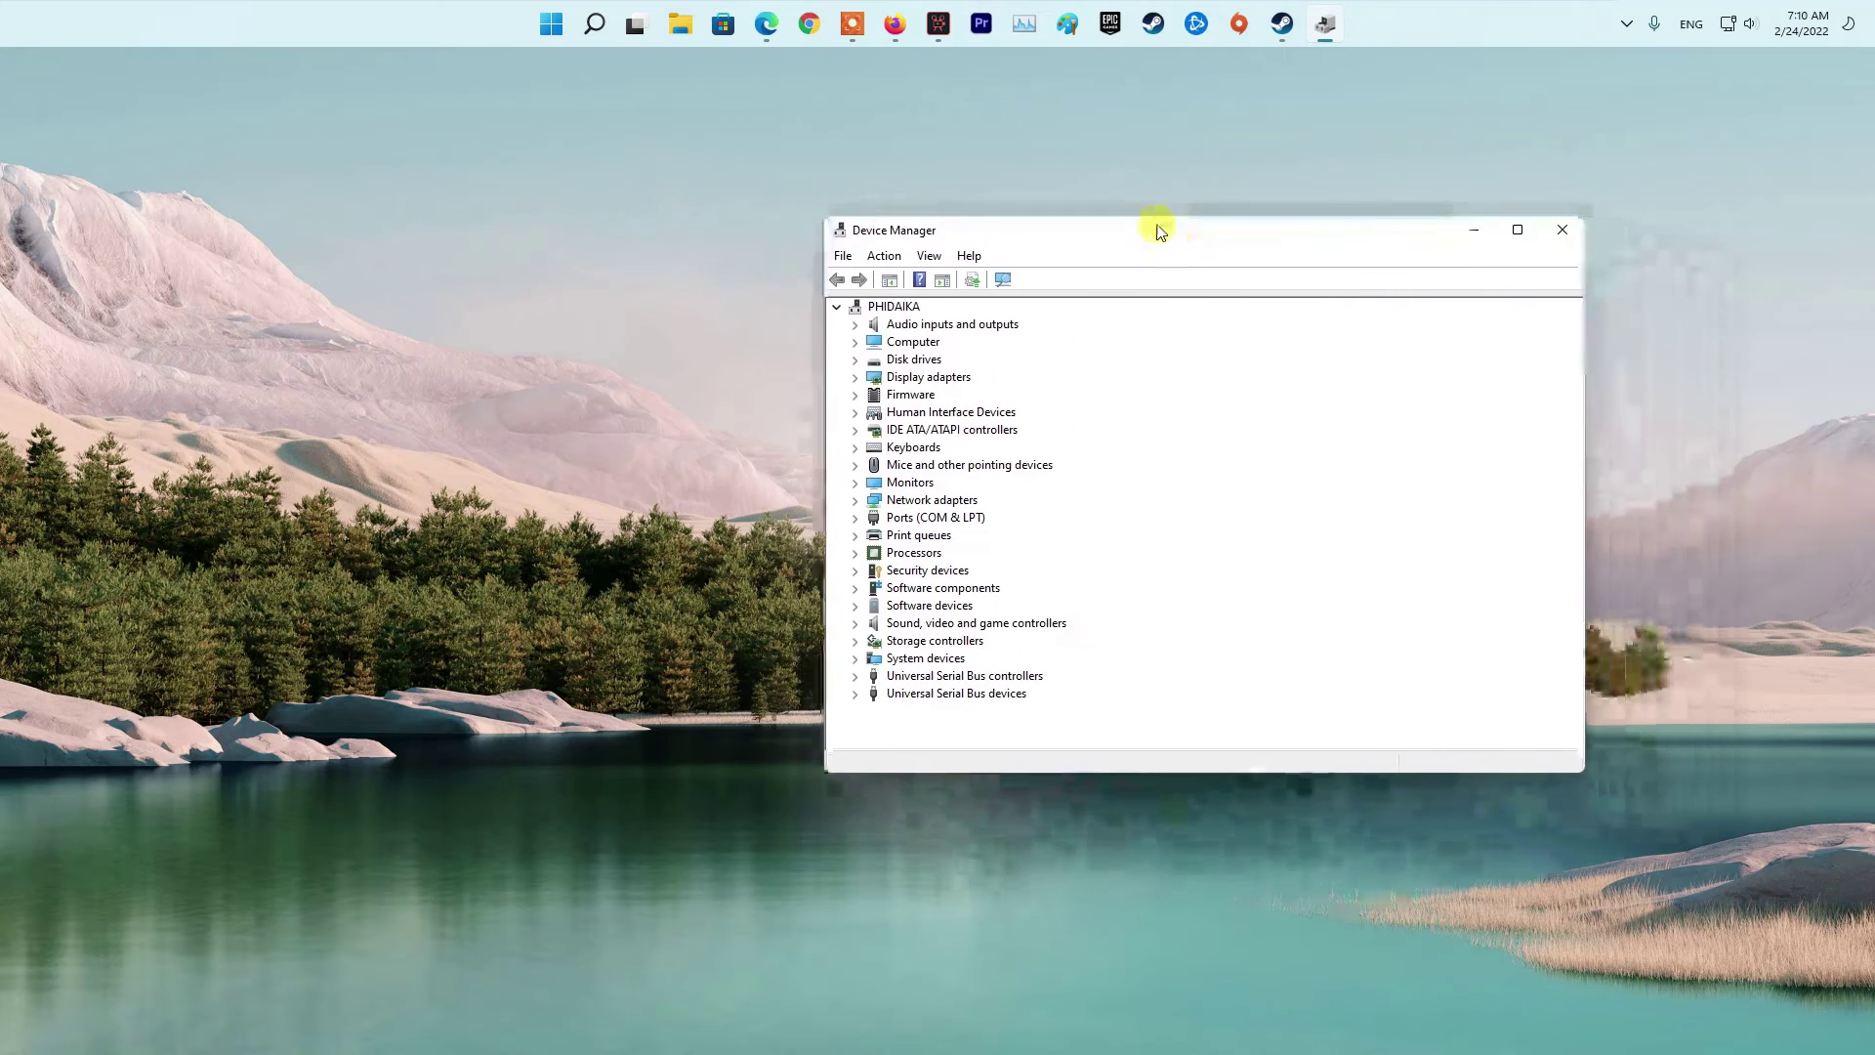
drag(720, 151, 1251, 246)
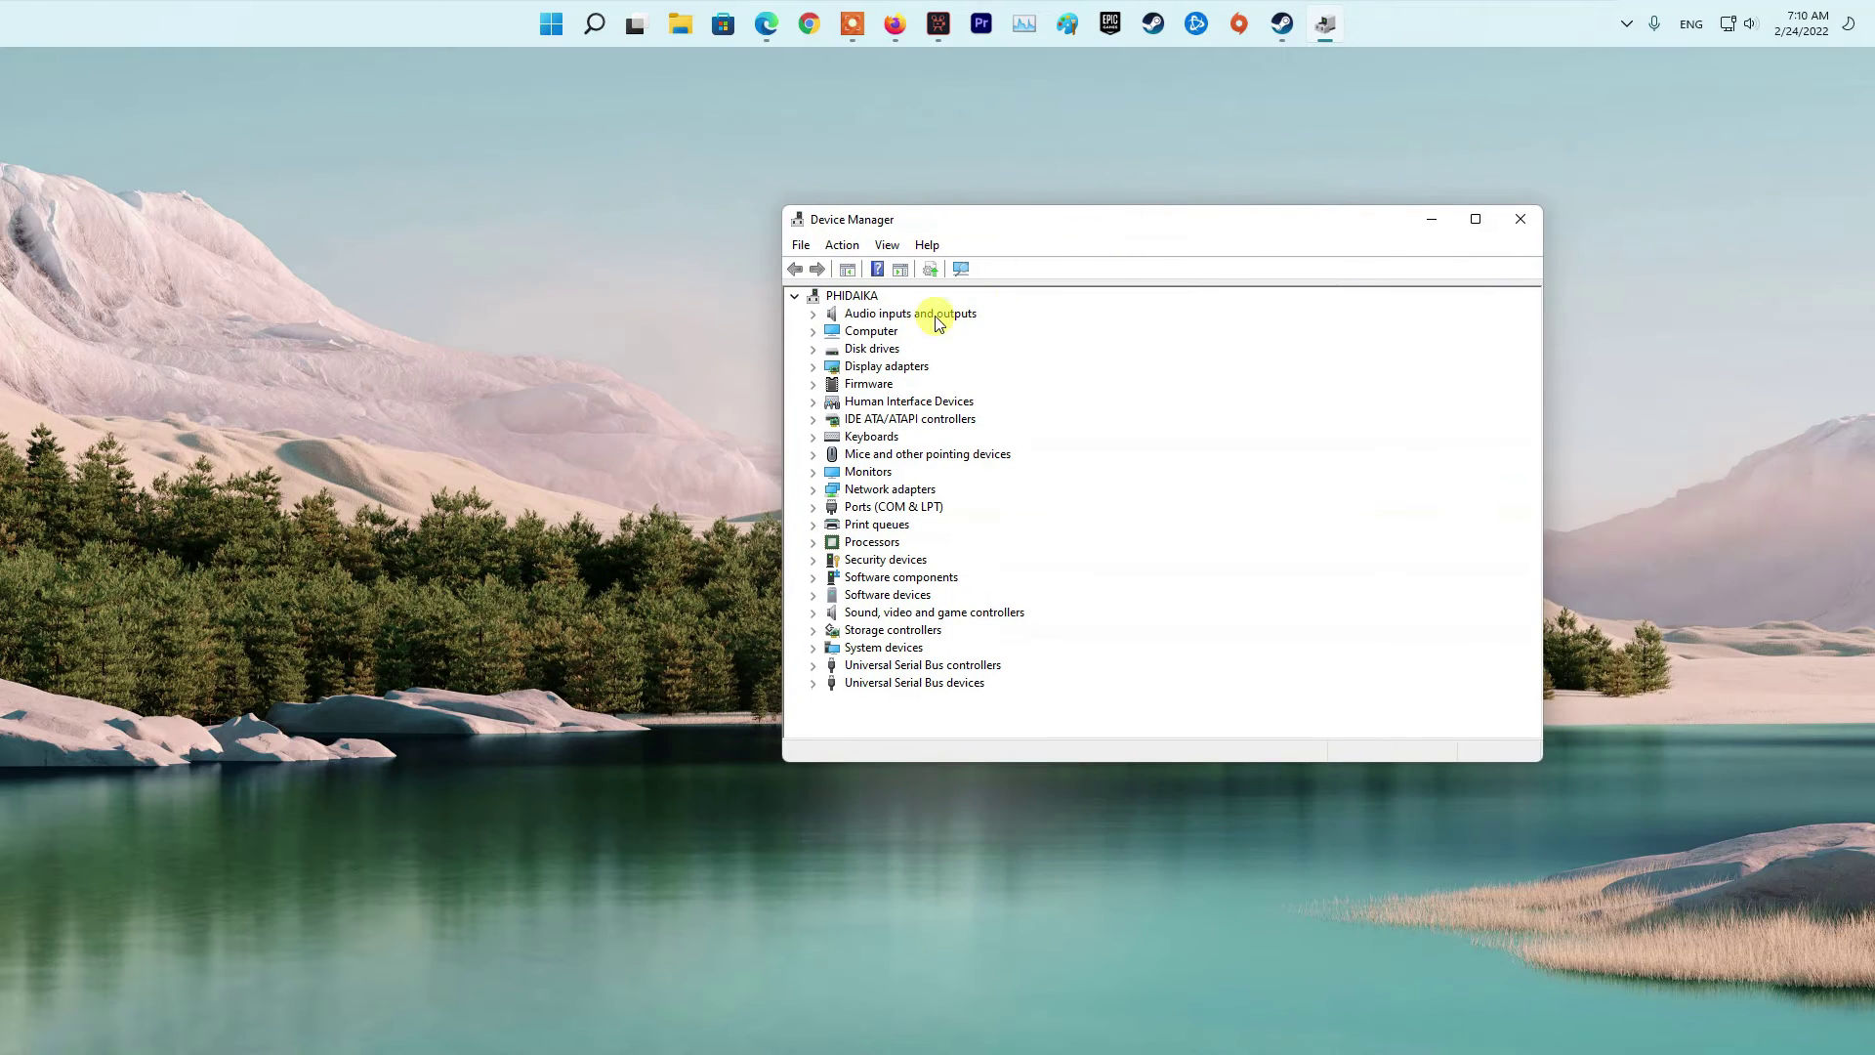
double_click(847, 369)
Search automatically for a newer Intel UHD Graphics 770 driver, then close the dialog and Device Manager
right_click(951, 384)
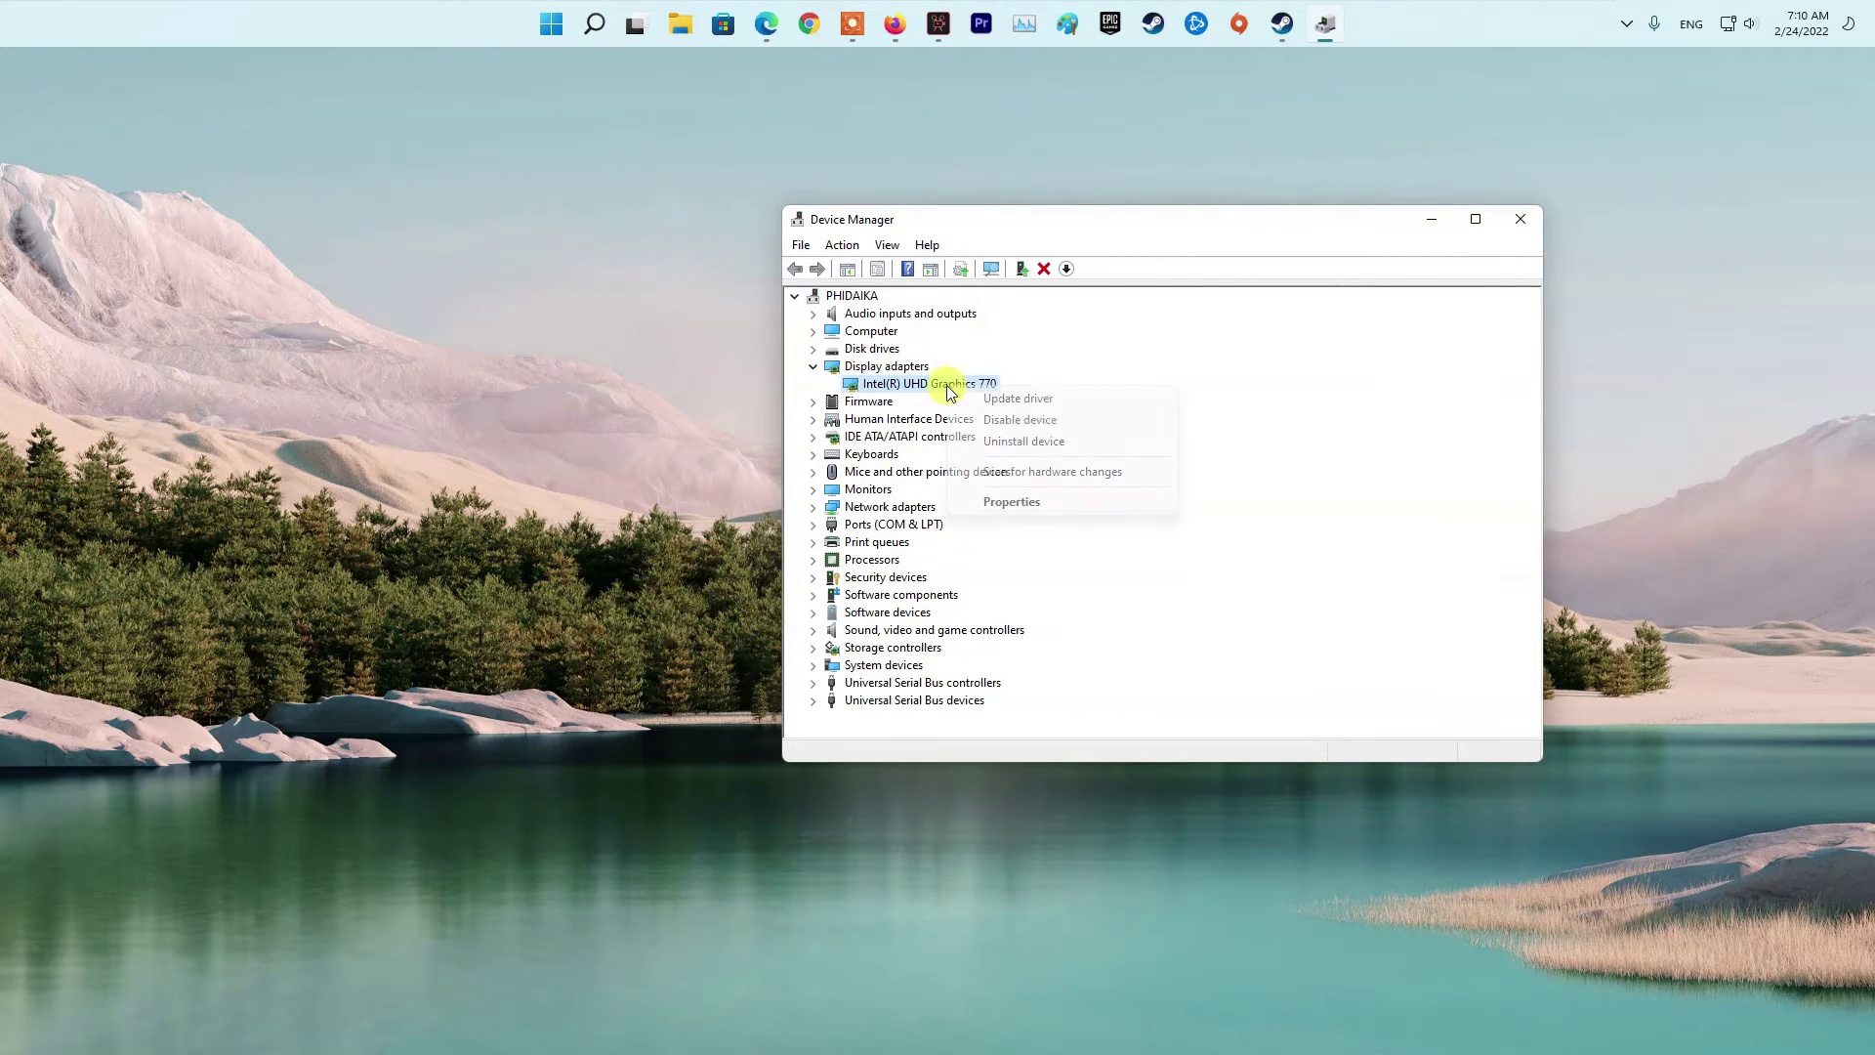
click(997, 399)
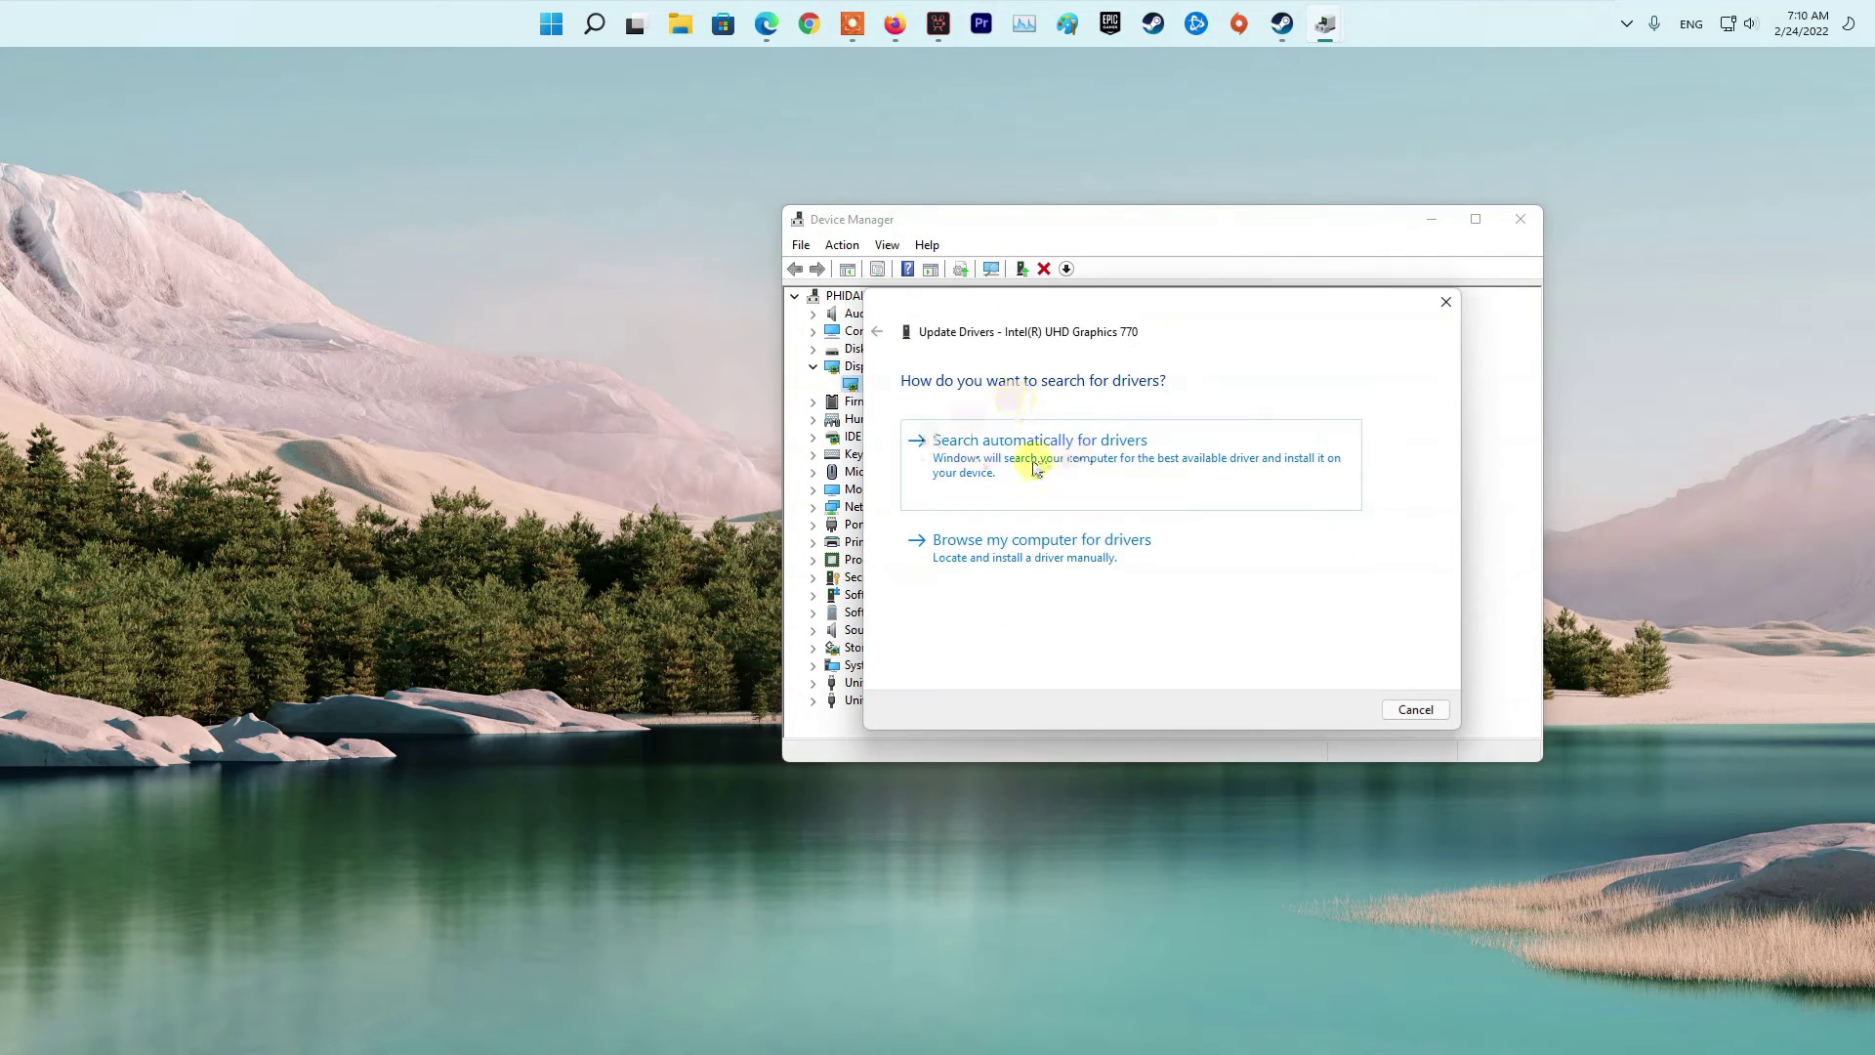
click(1035, 466)
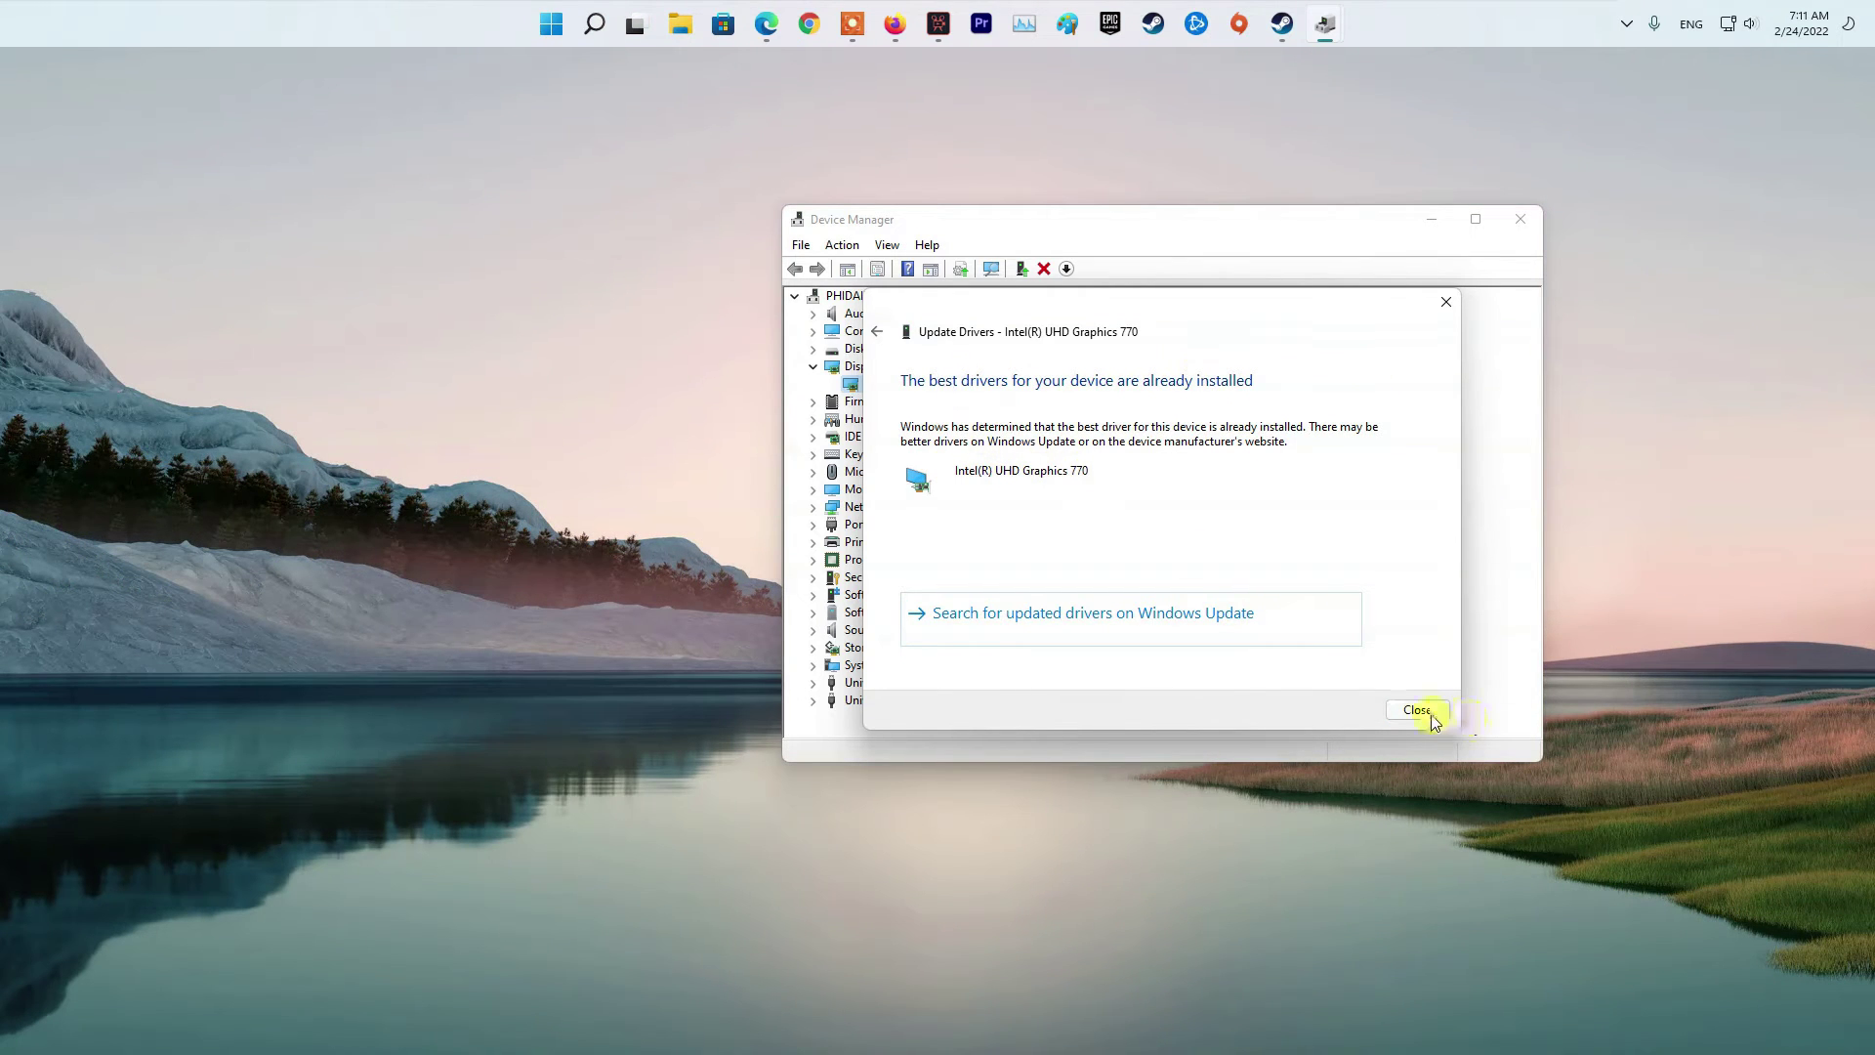
click(1417, 710)
click(1519, 218)
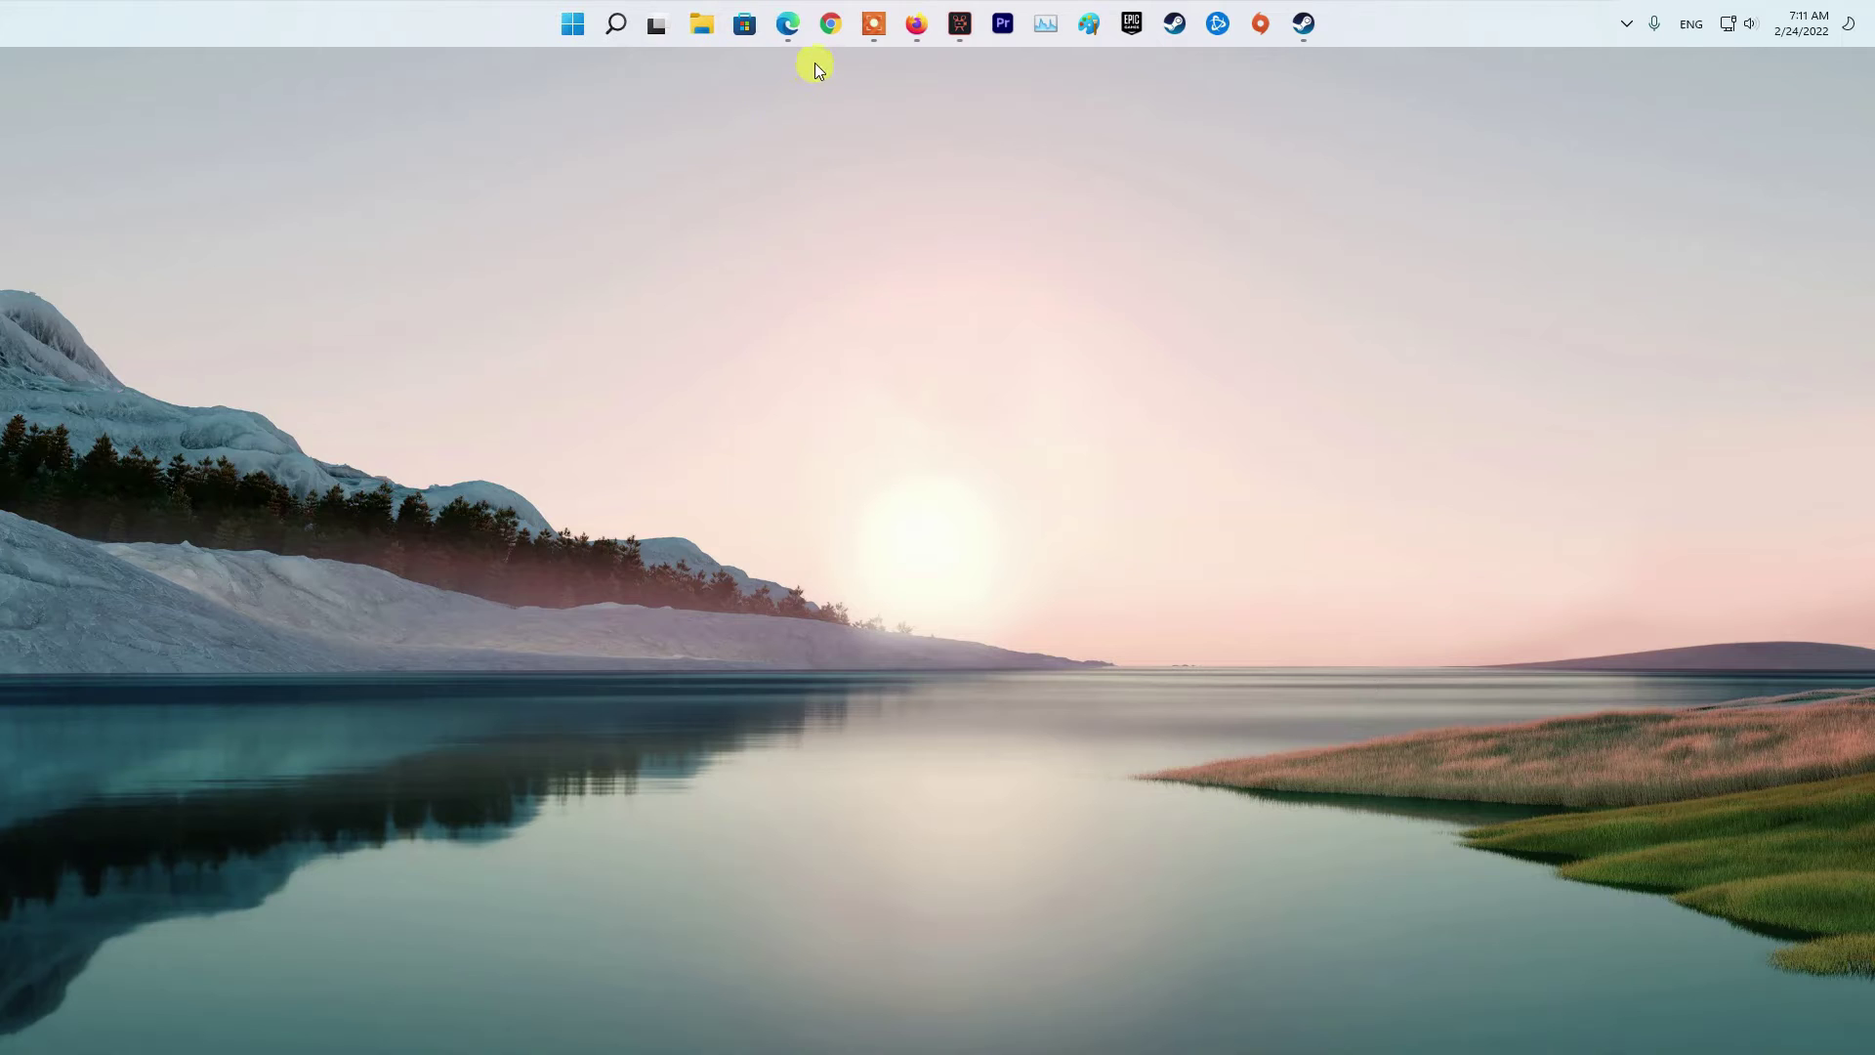
On AMD's support page select Graphics > RX 6000 Series > RX 6900 Series > RX 6900 XT
click(788, 23)
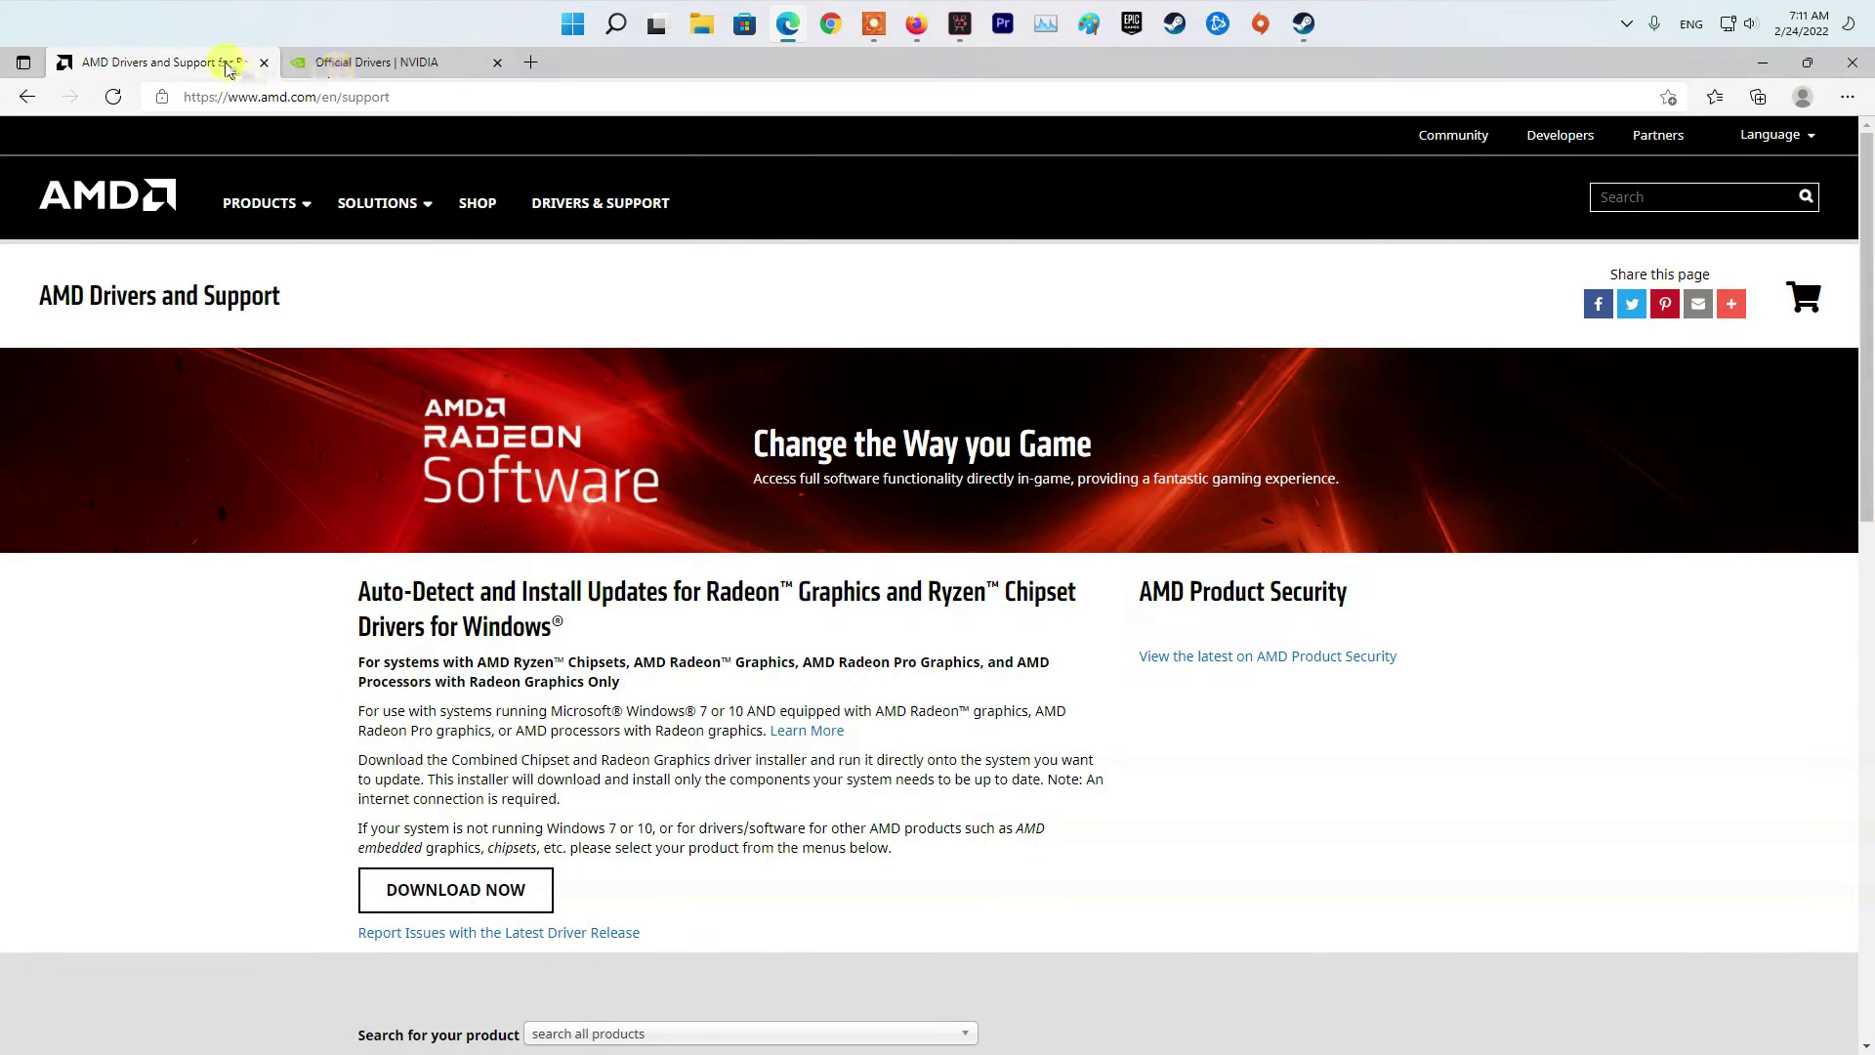
scroll(747, 514, down, 2)
scroll(776, 537, down, 2)
scroll(757, 608, up, 1)
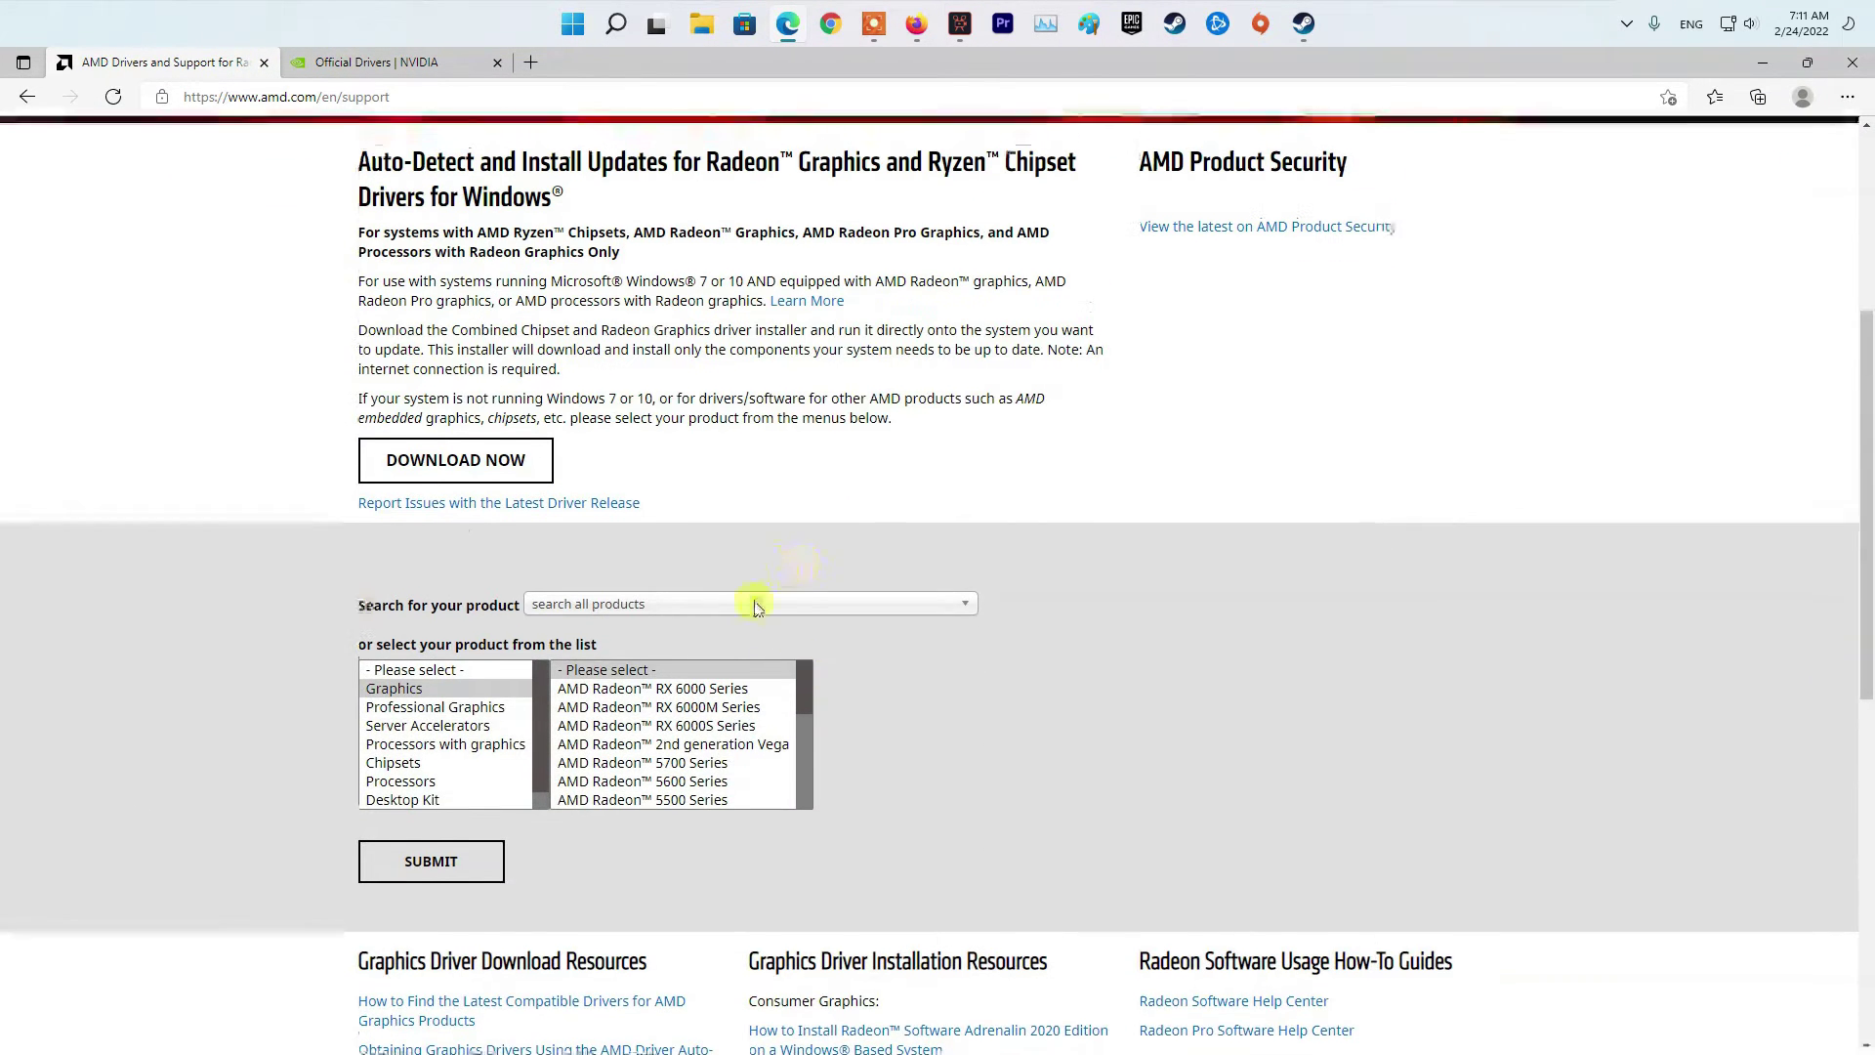
drag(803, 696, 803, 686)
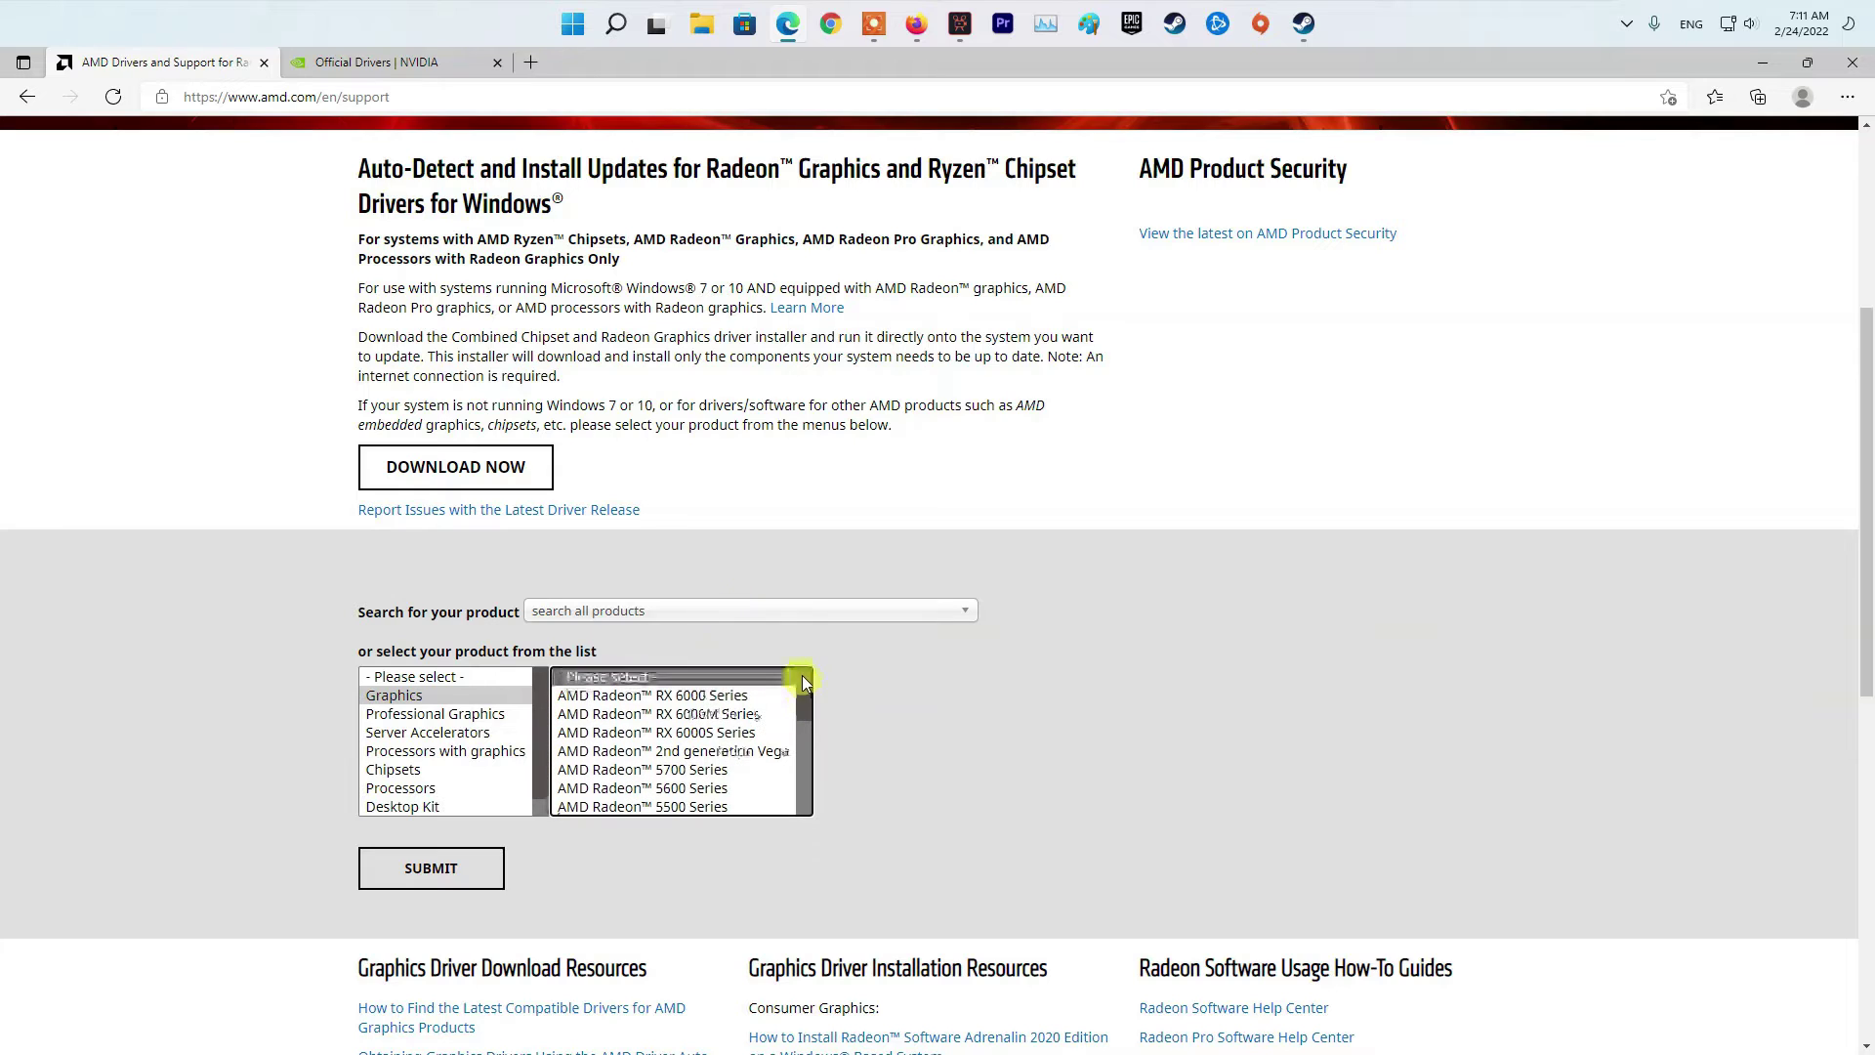
click(733, 698)
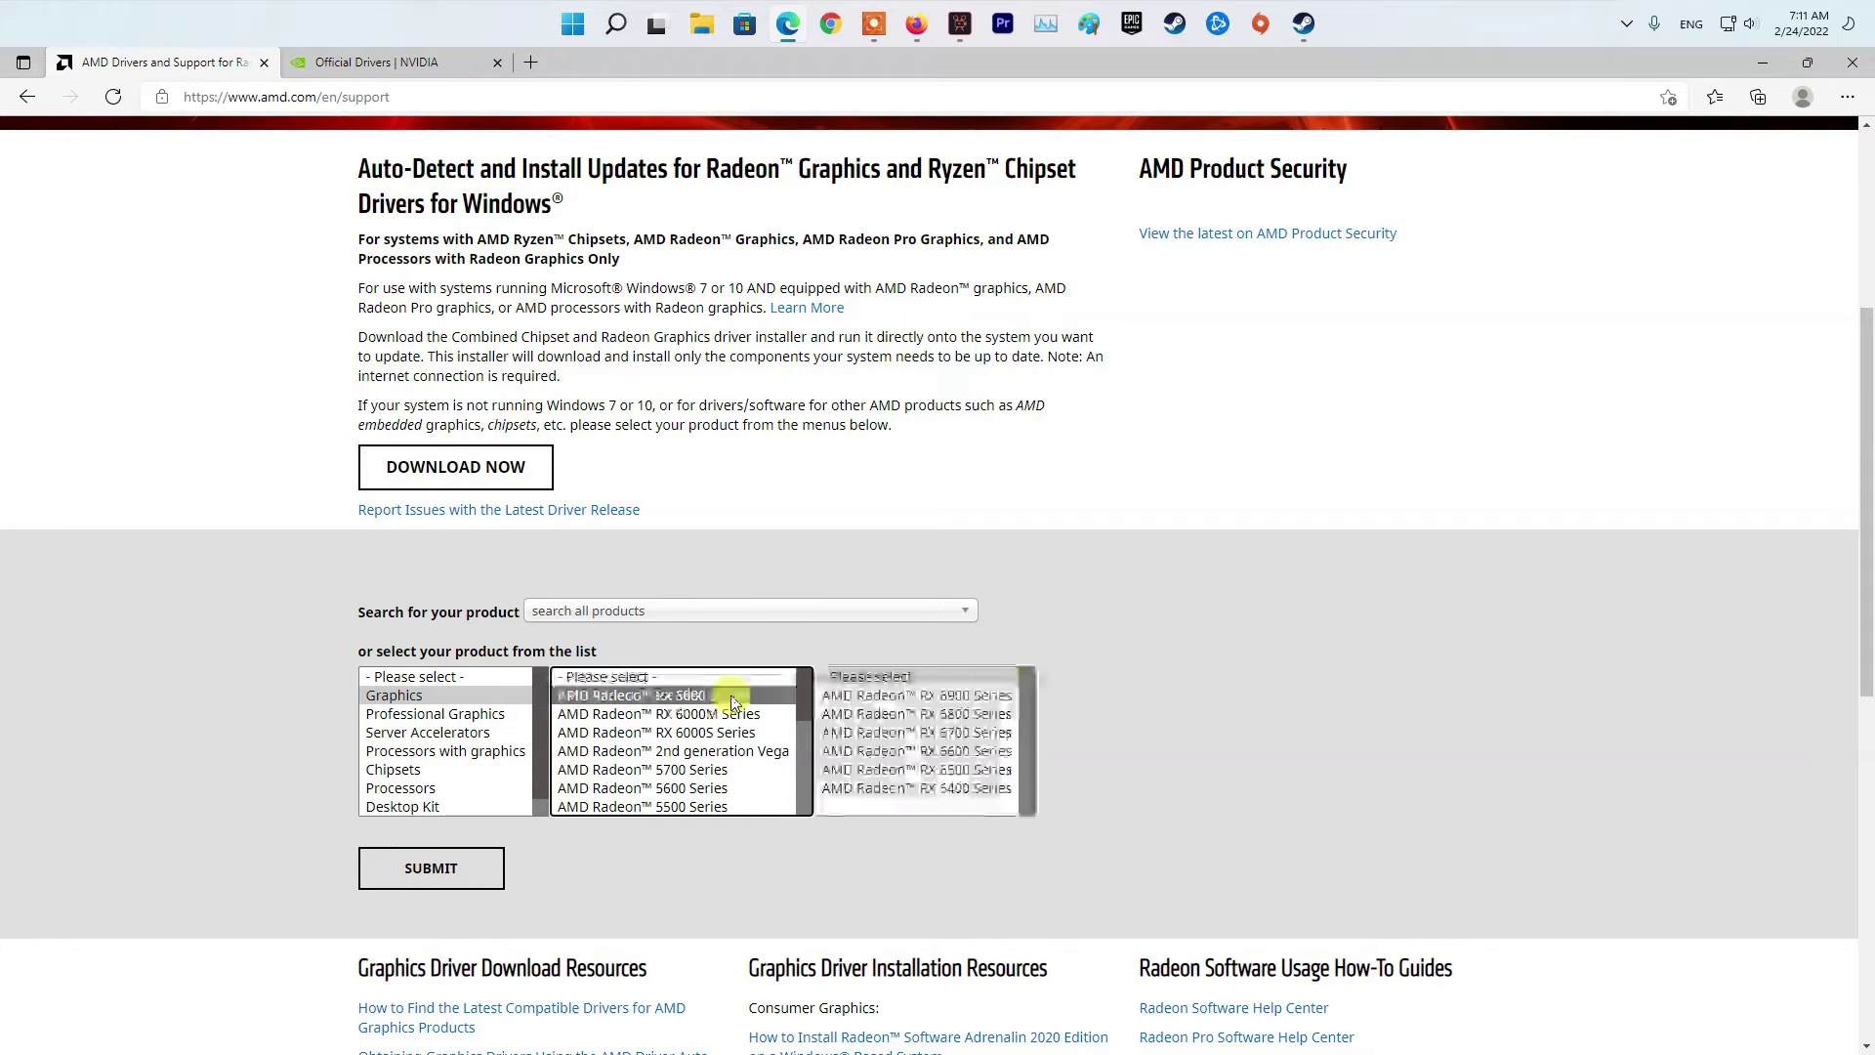
click(959, 700)
click(1073, 702)
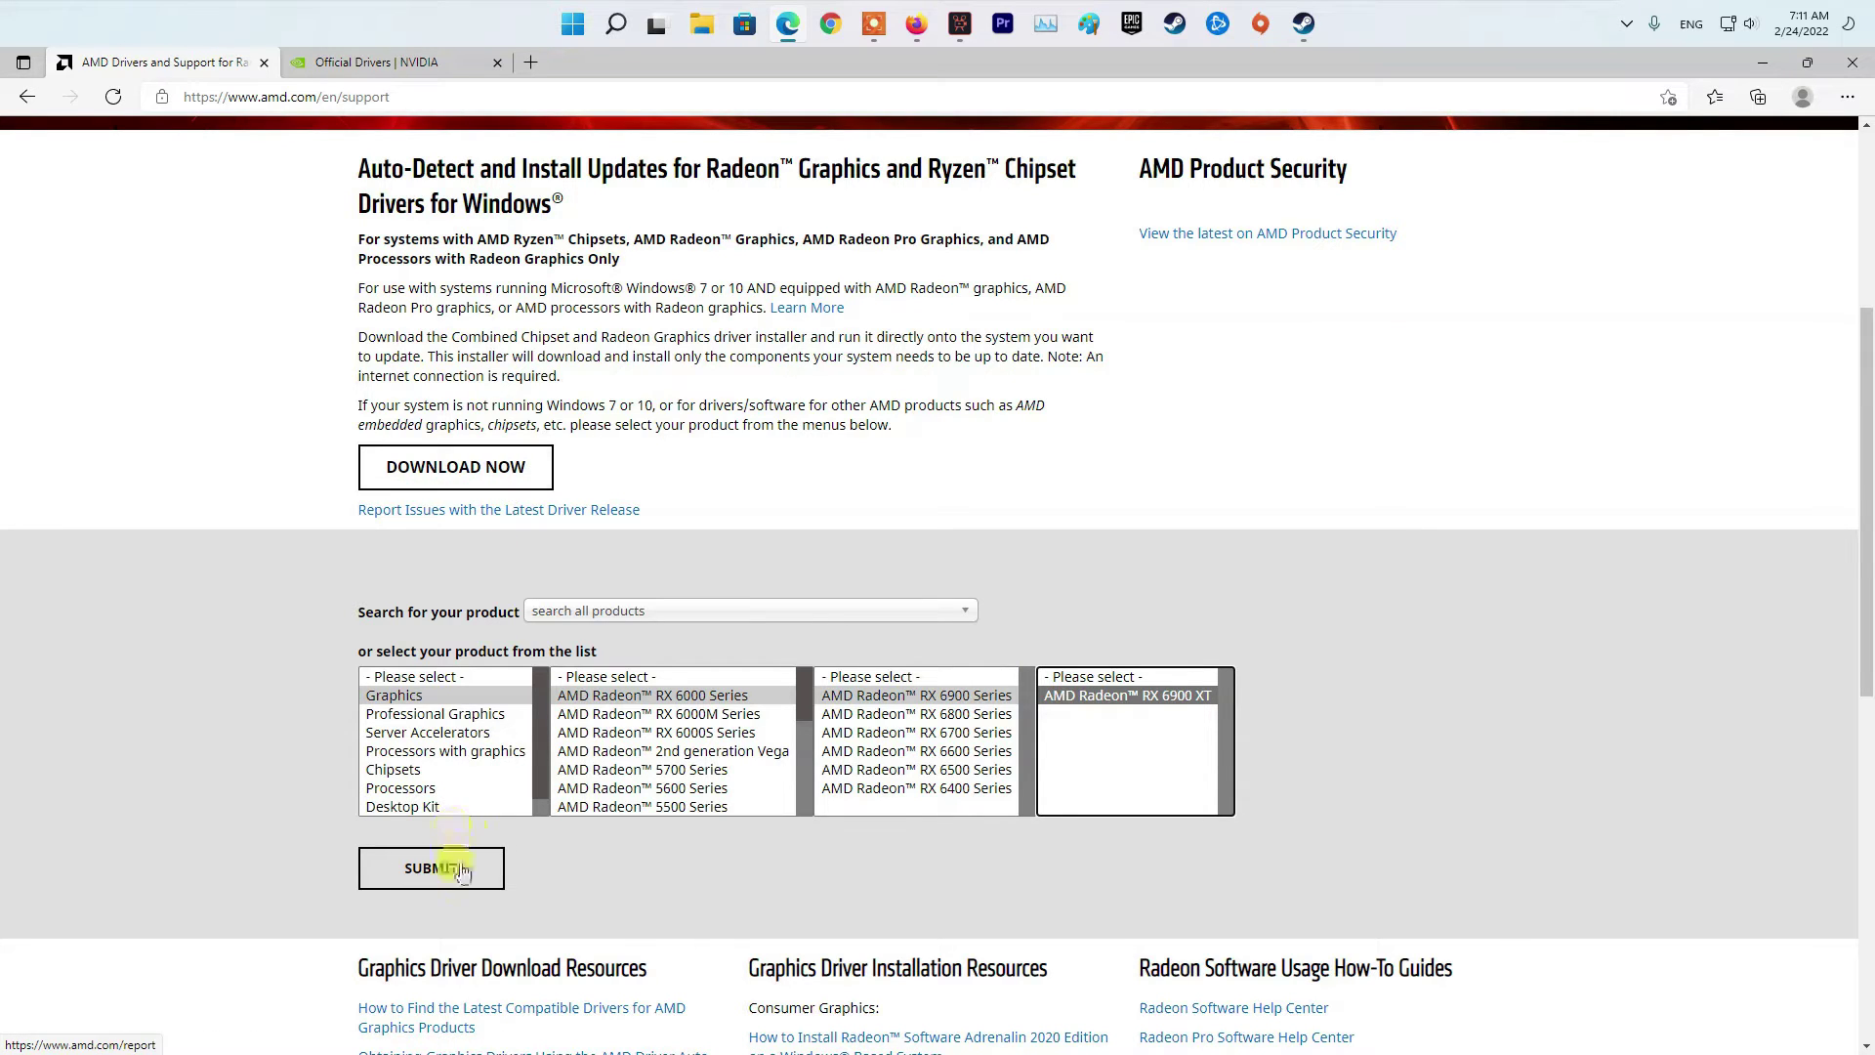
click(367, 65)
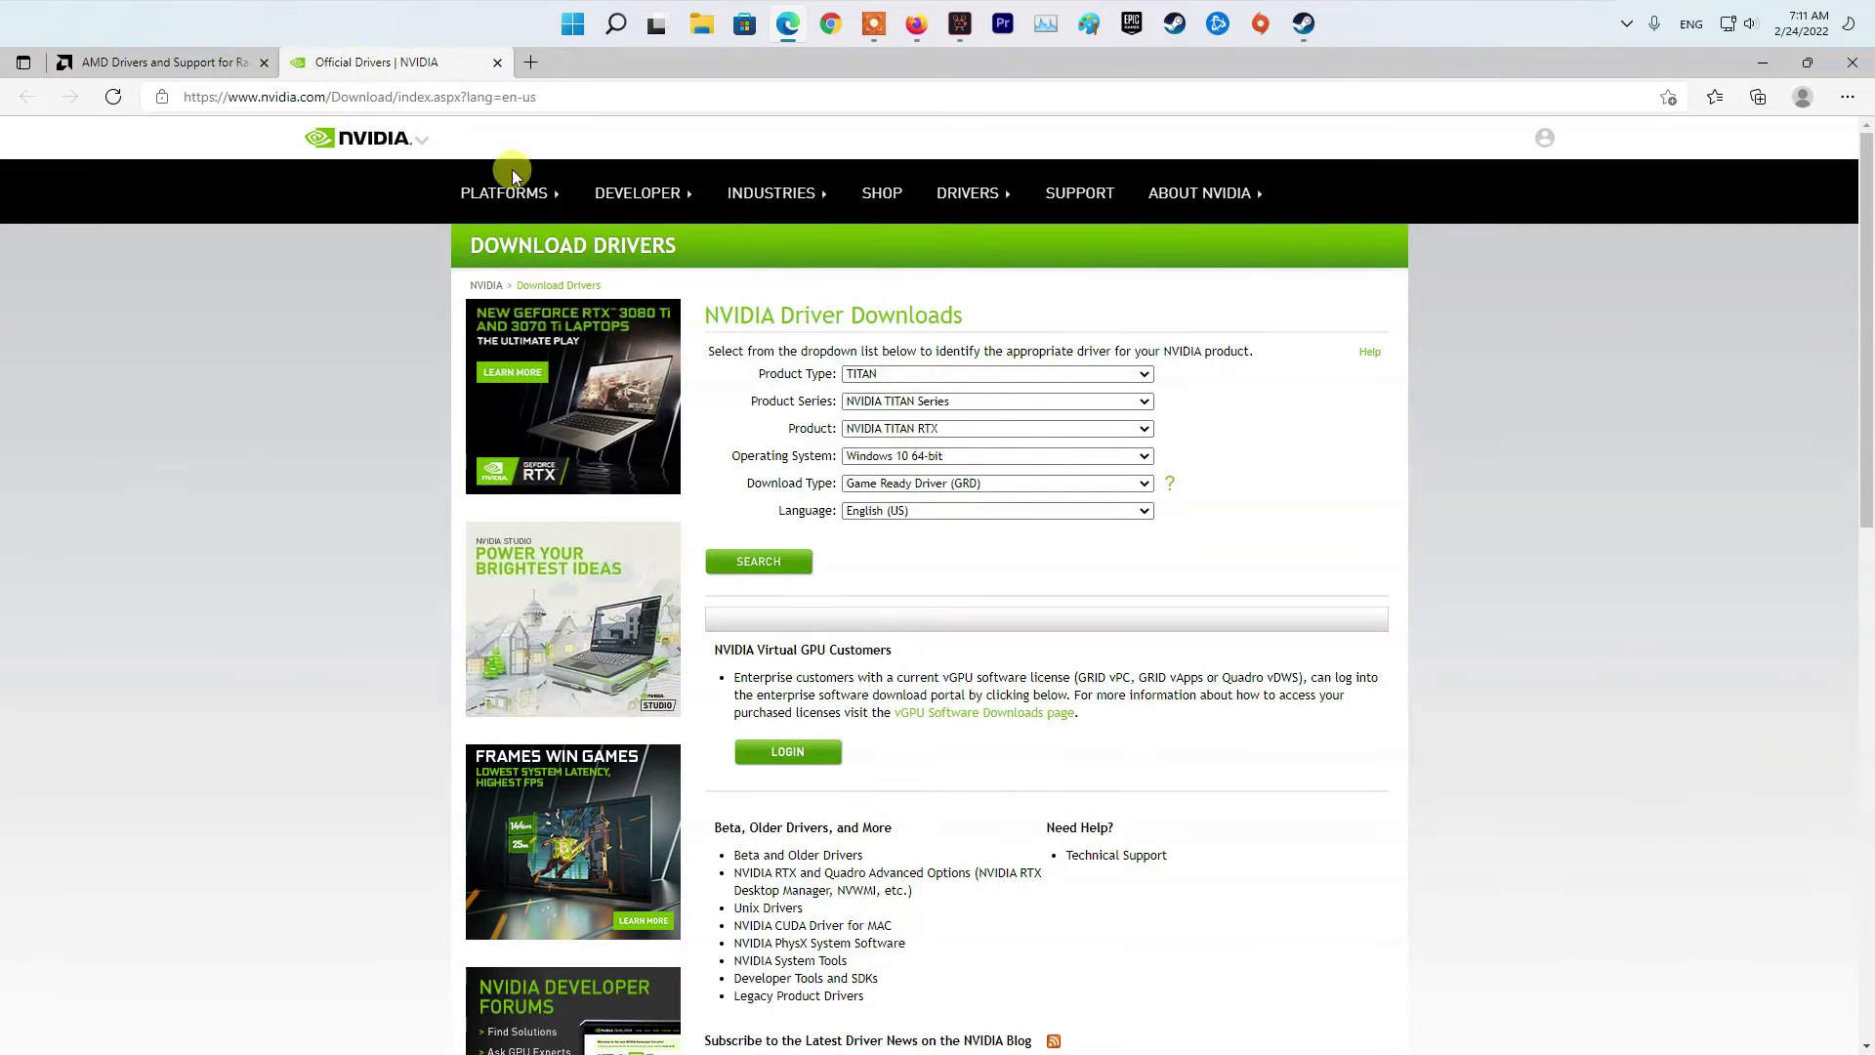
Set product to GeForce, RTX 30 Series (Notebooks), GeForce RTX 3070 Ti Laptop GPU
click(1142, 373)
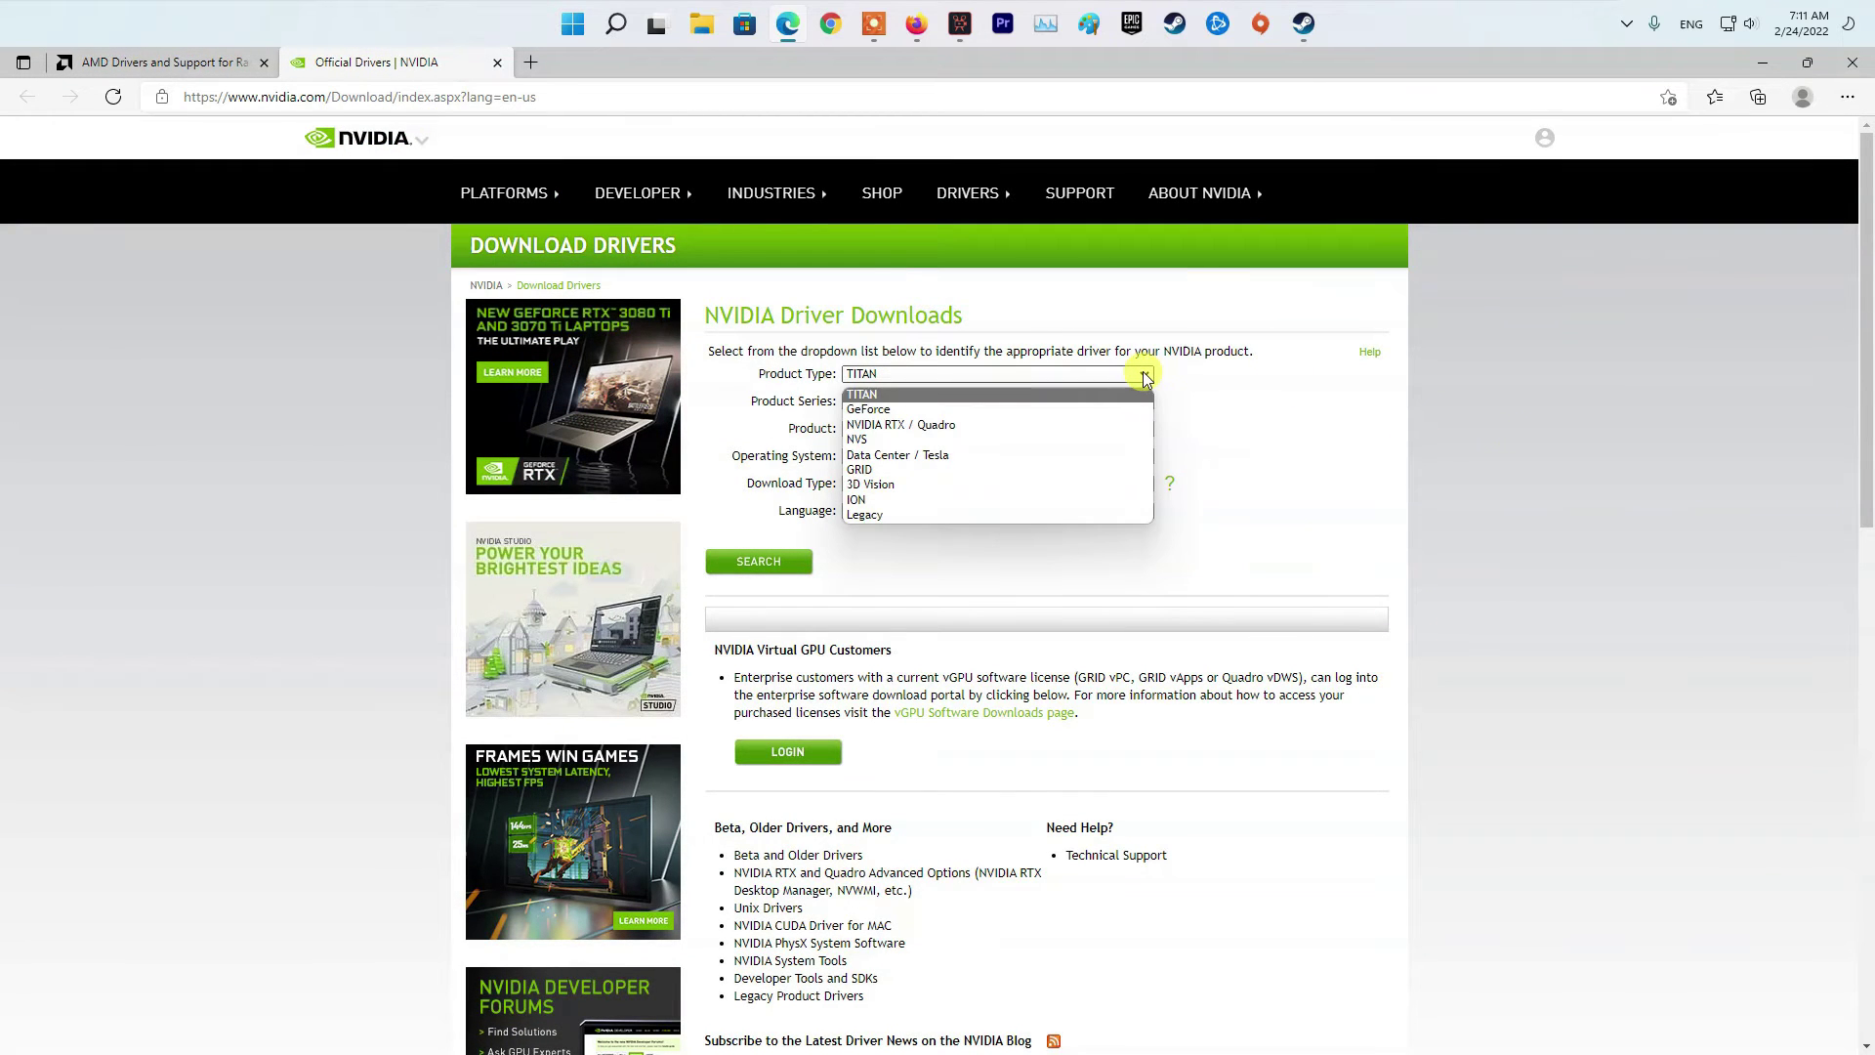
click(1110, 410)
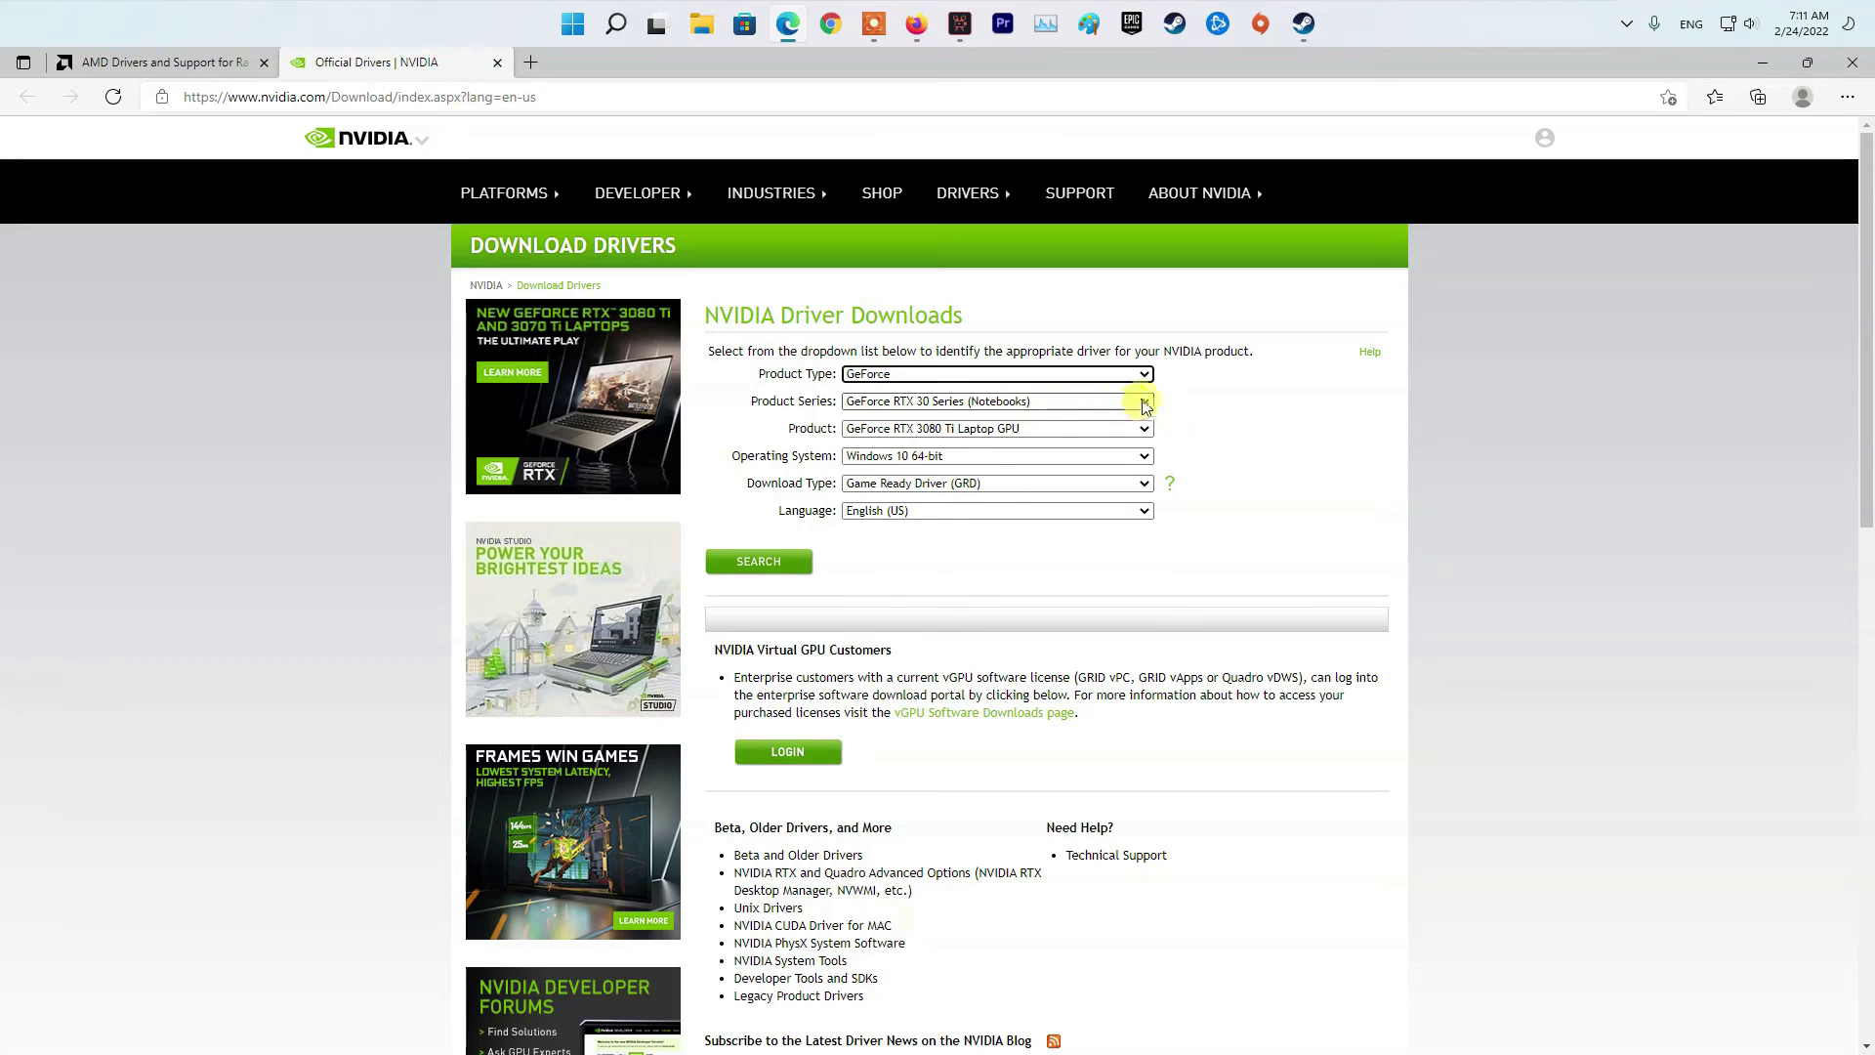
click(1140, 401)
click(1026, 416)
click(1093, 428)
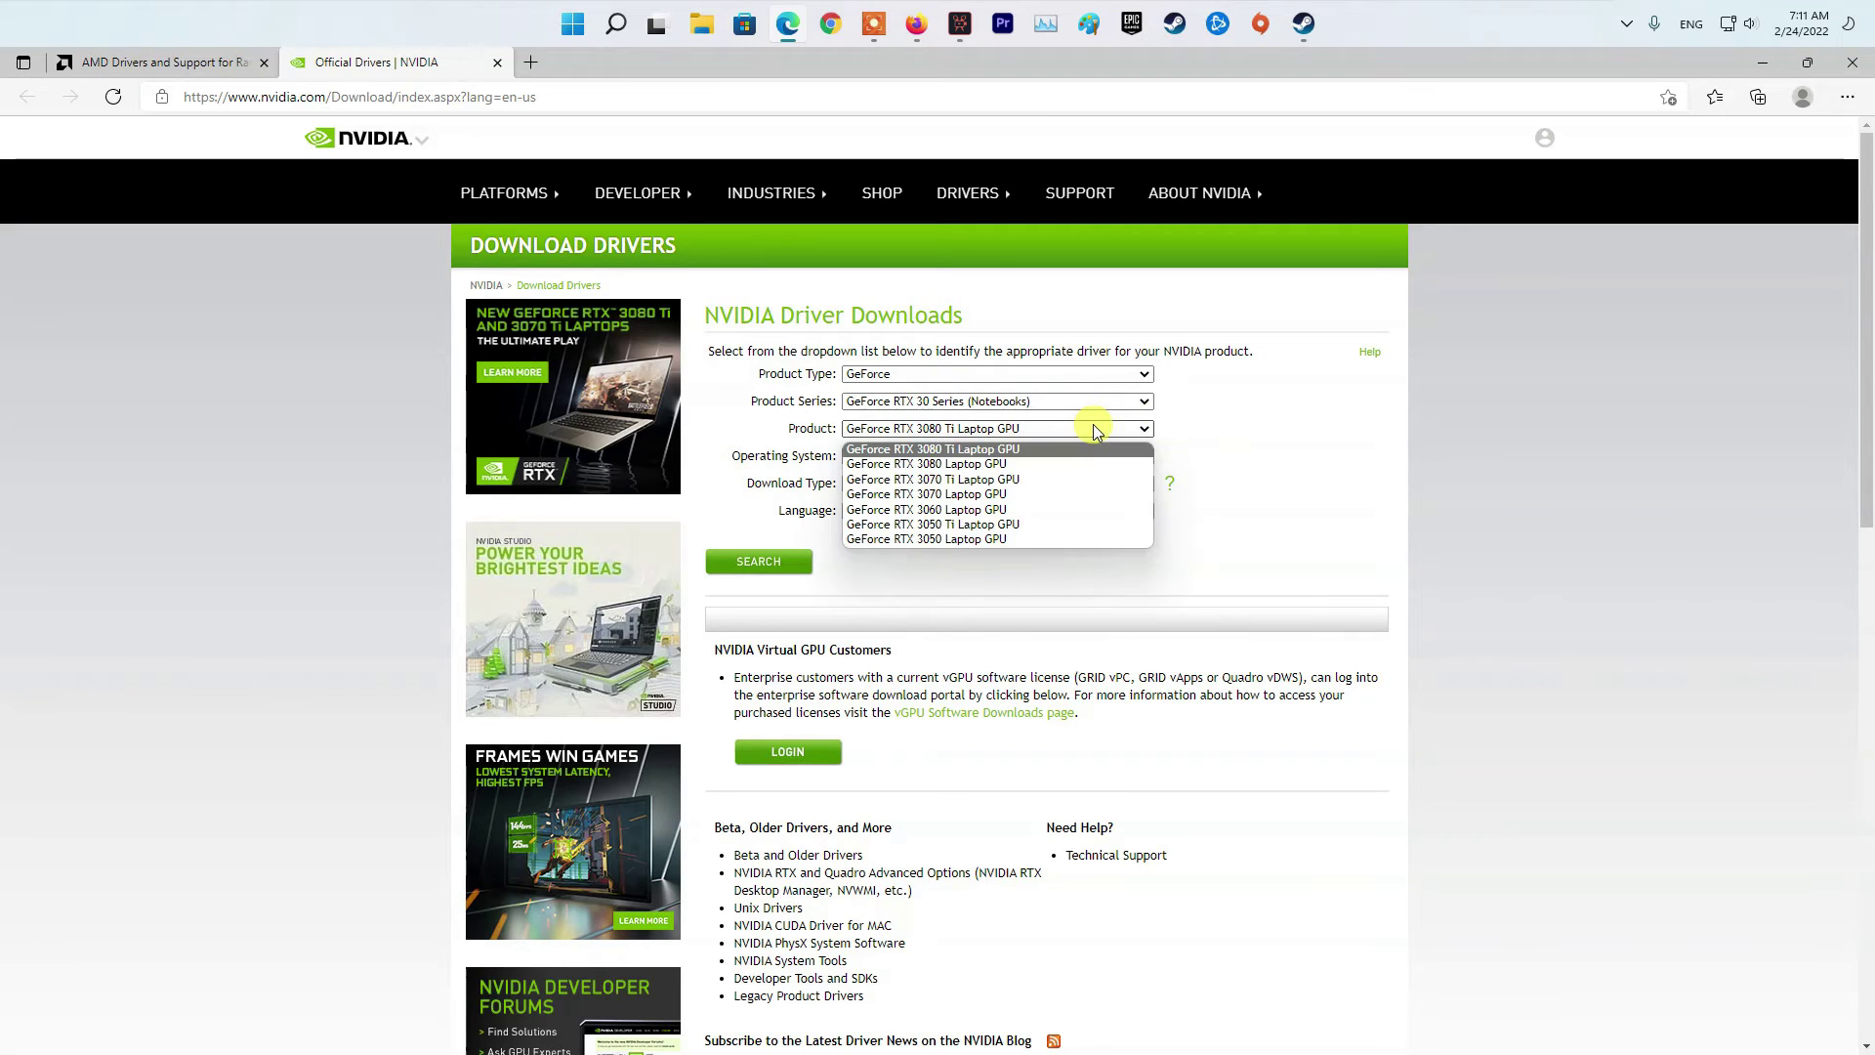
click(1045, 483)
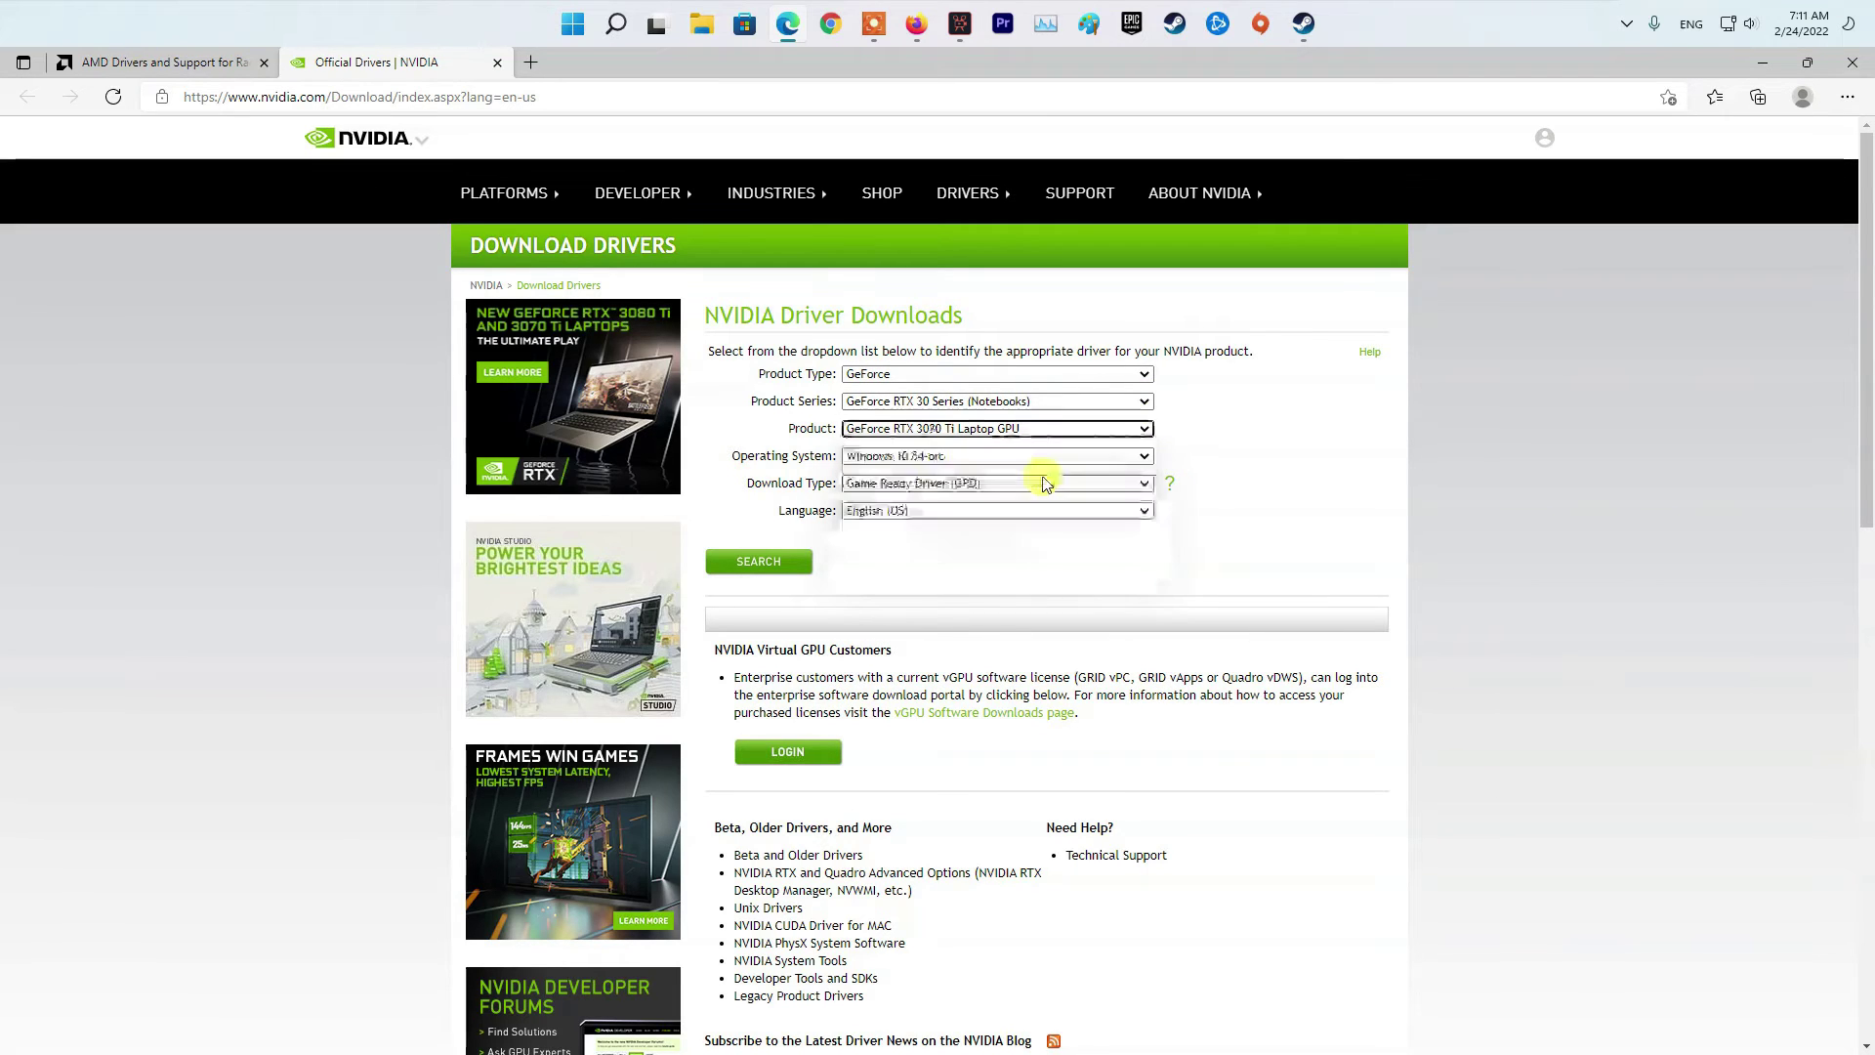
Set Windows 11, Game Ready Driver and English (US) for the driver search
click(976, 458)
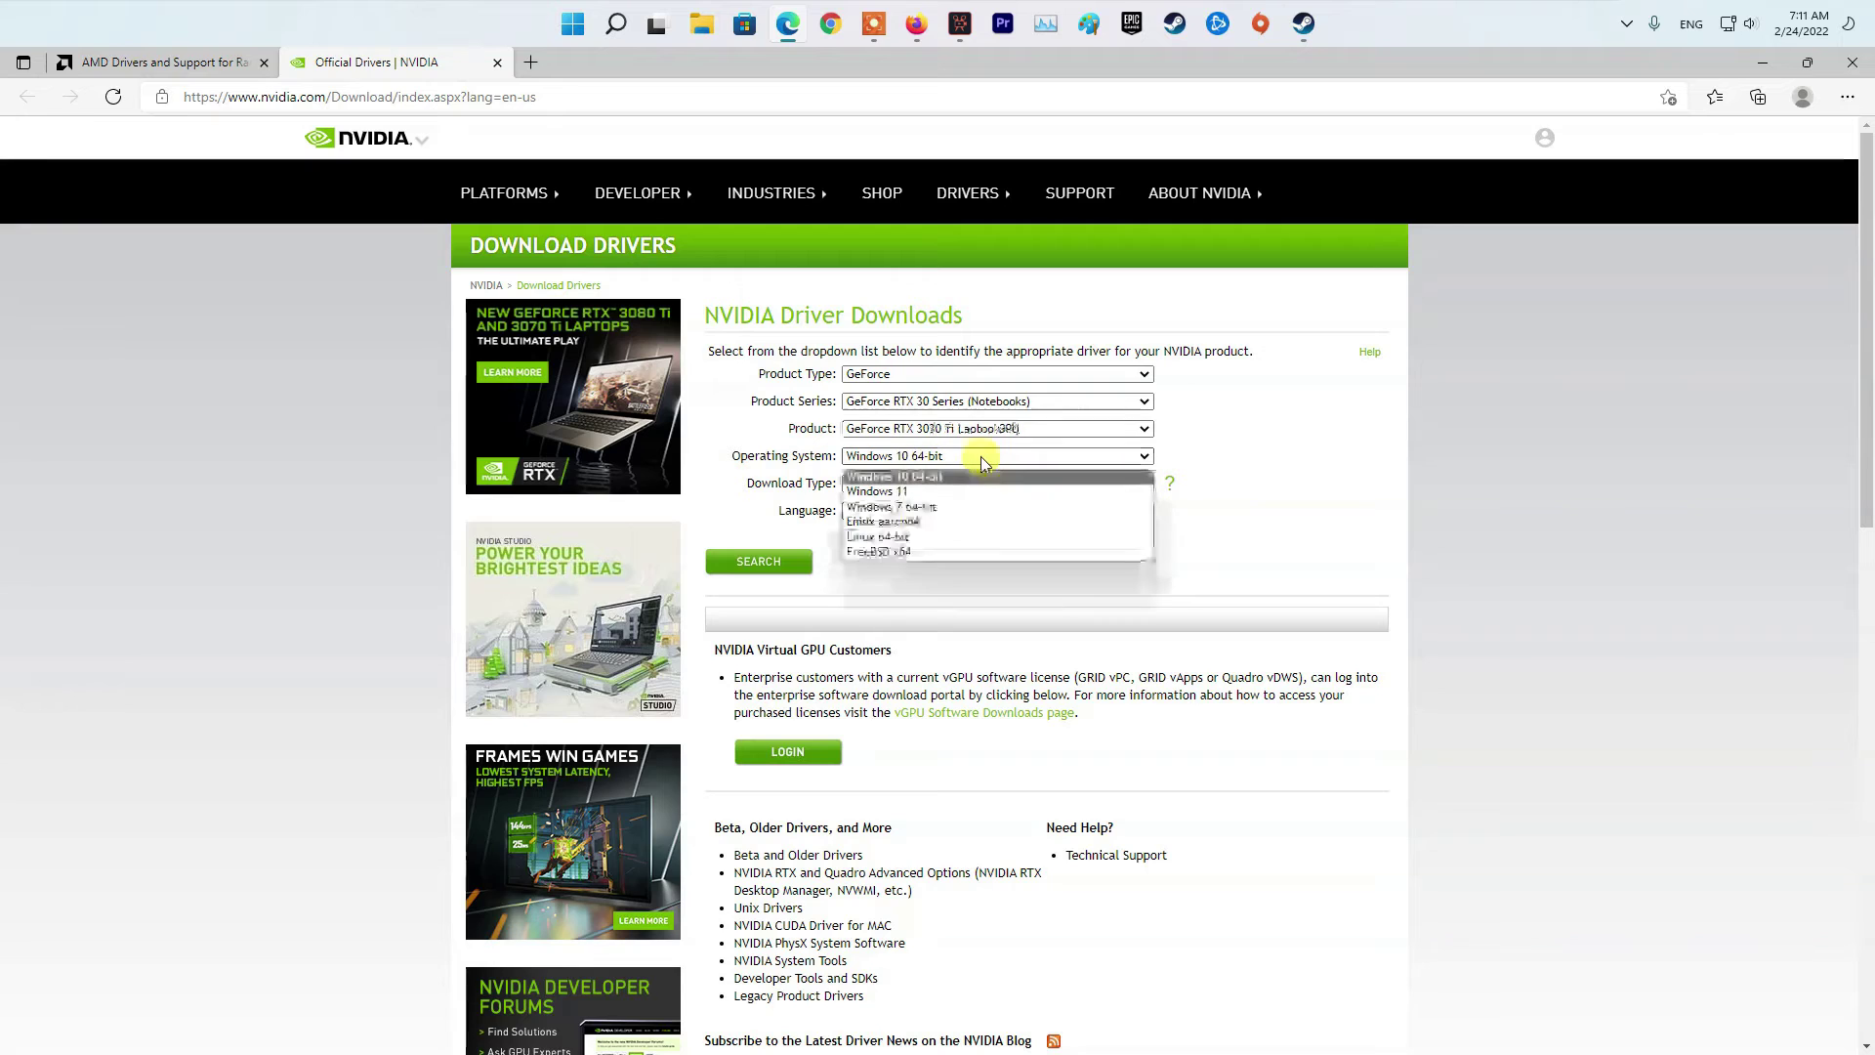
click(930, 491)
click(930, 486)
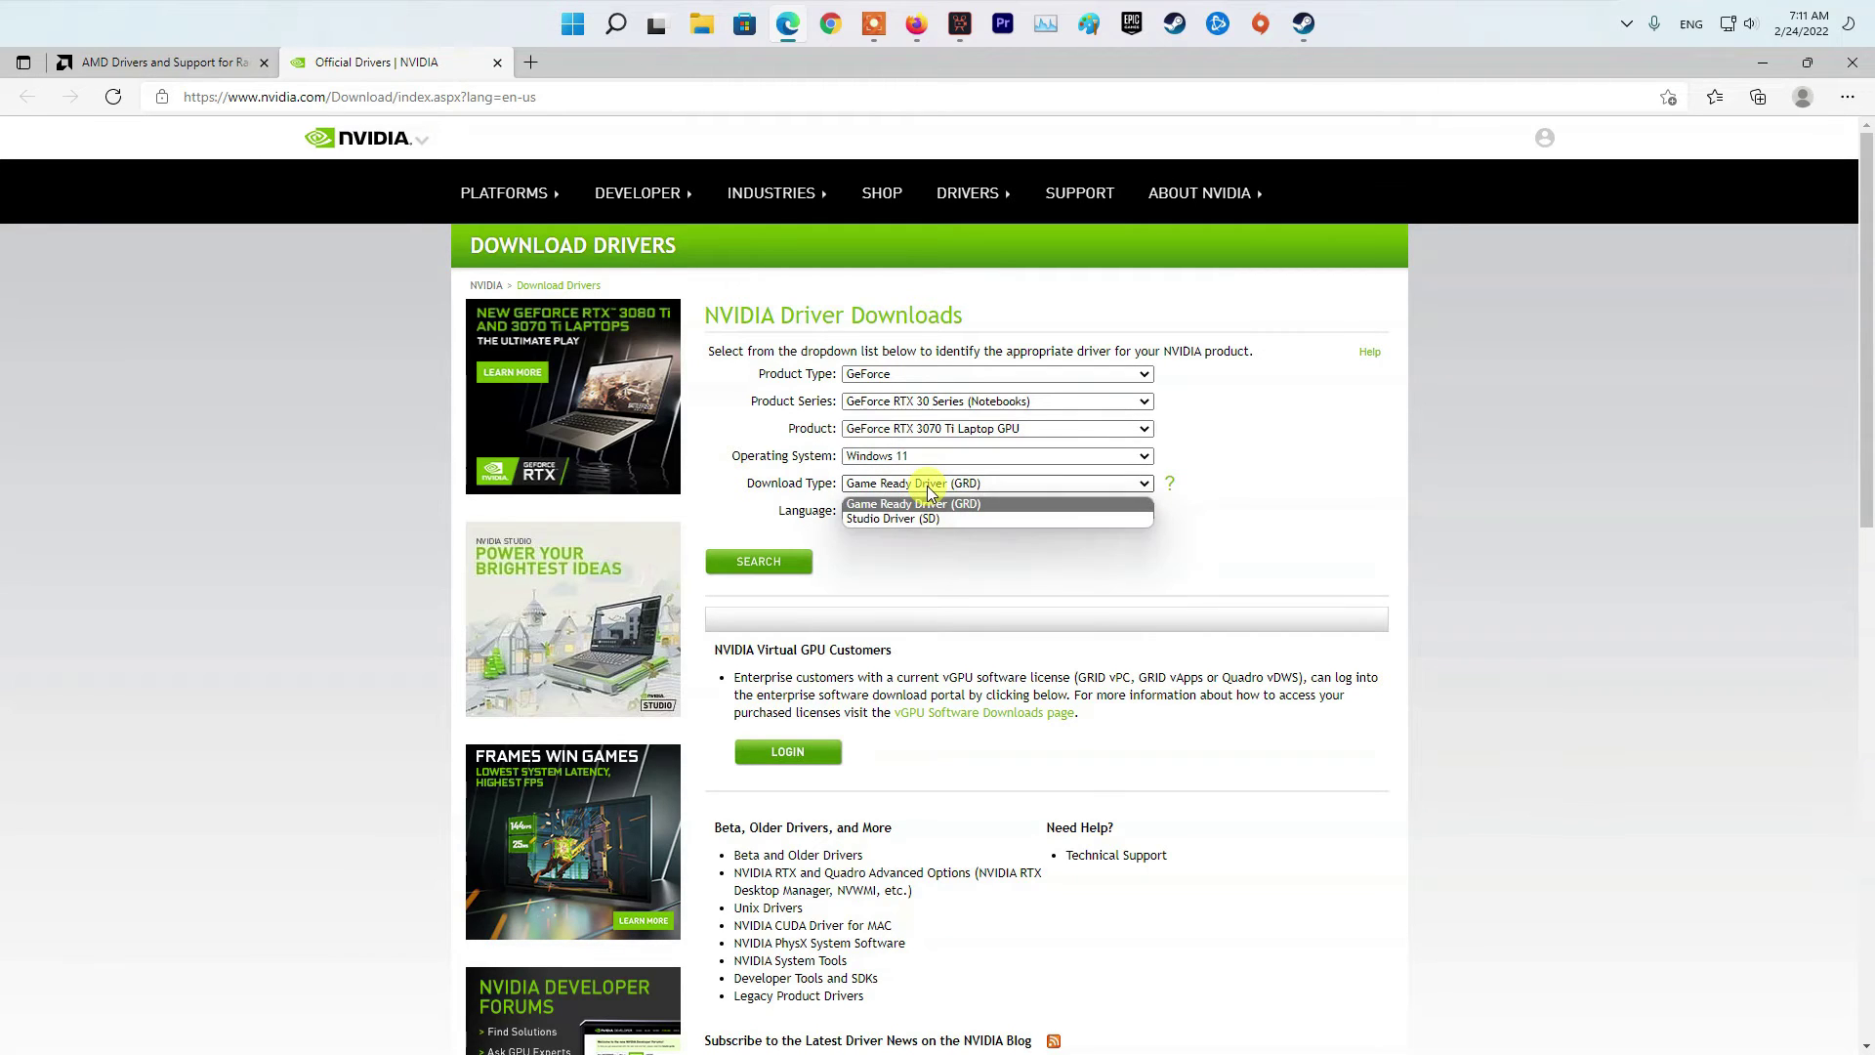
click(1121, 503)
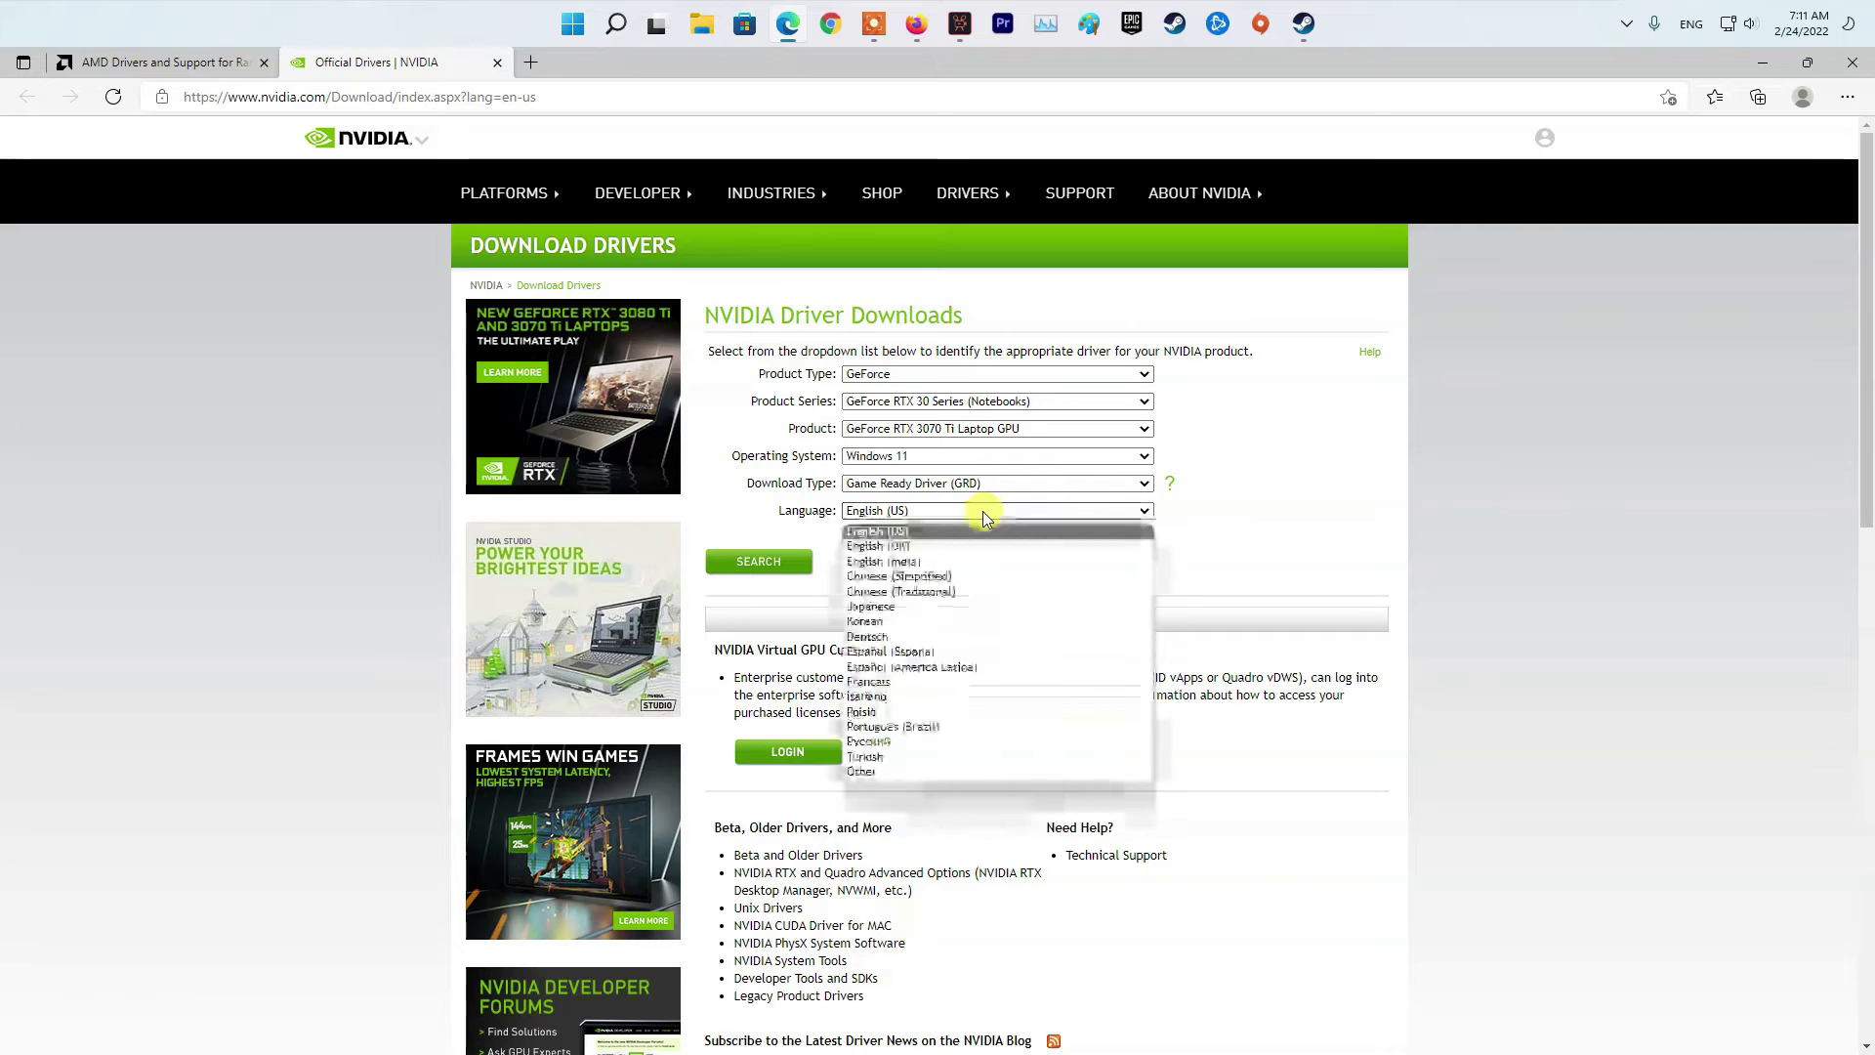
click(869, 541)
click(1032, 514)
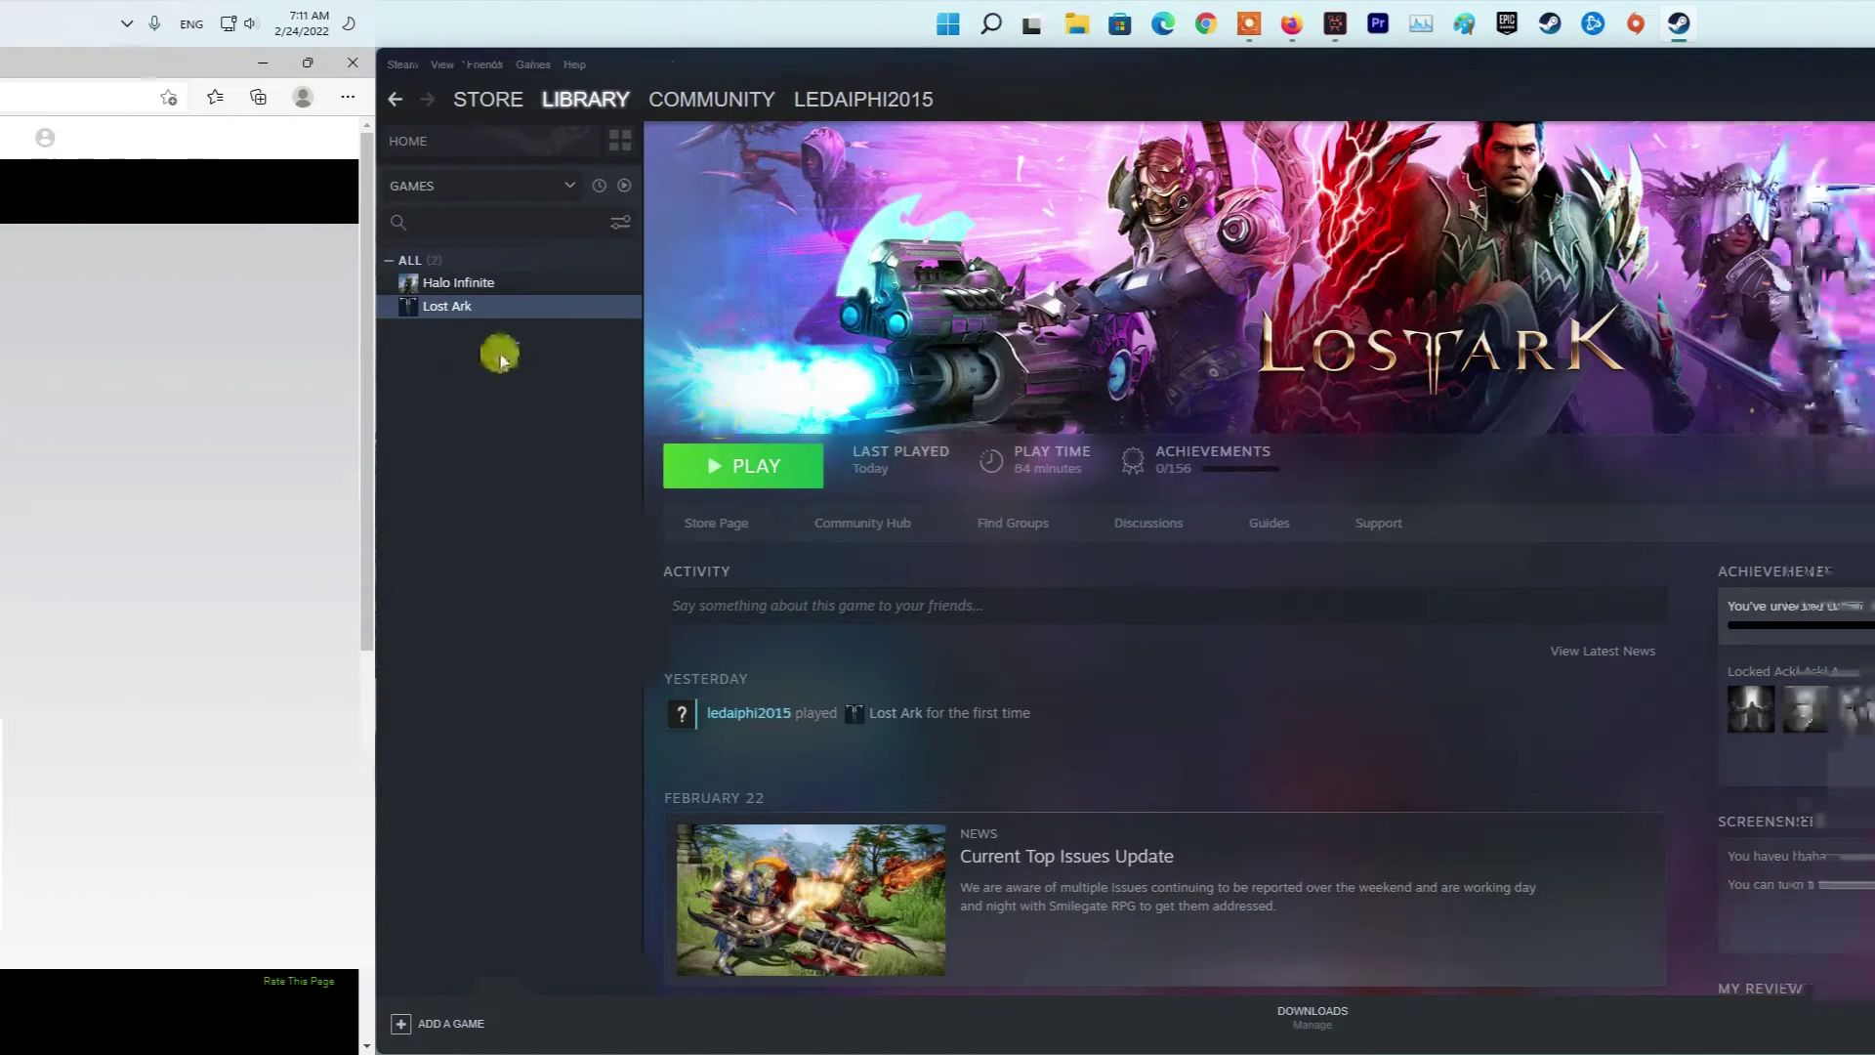
right_click(68, 311)
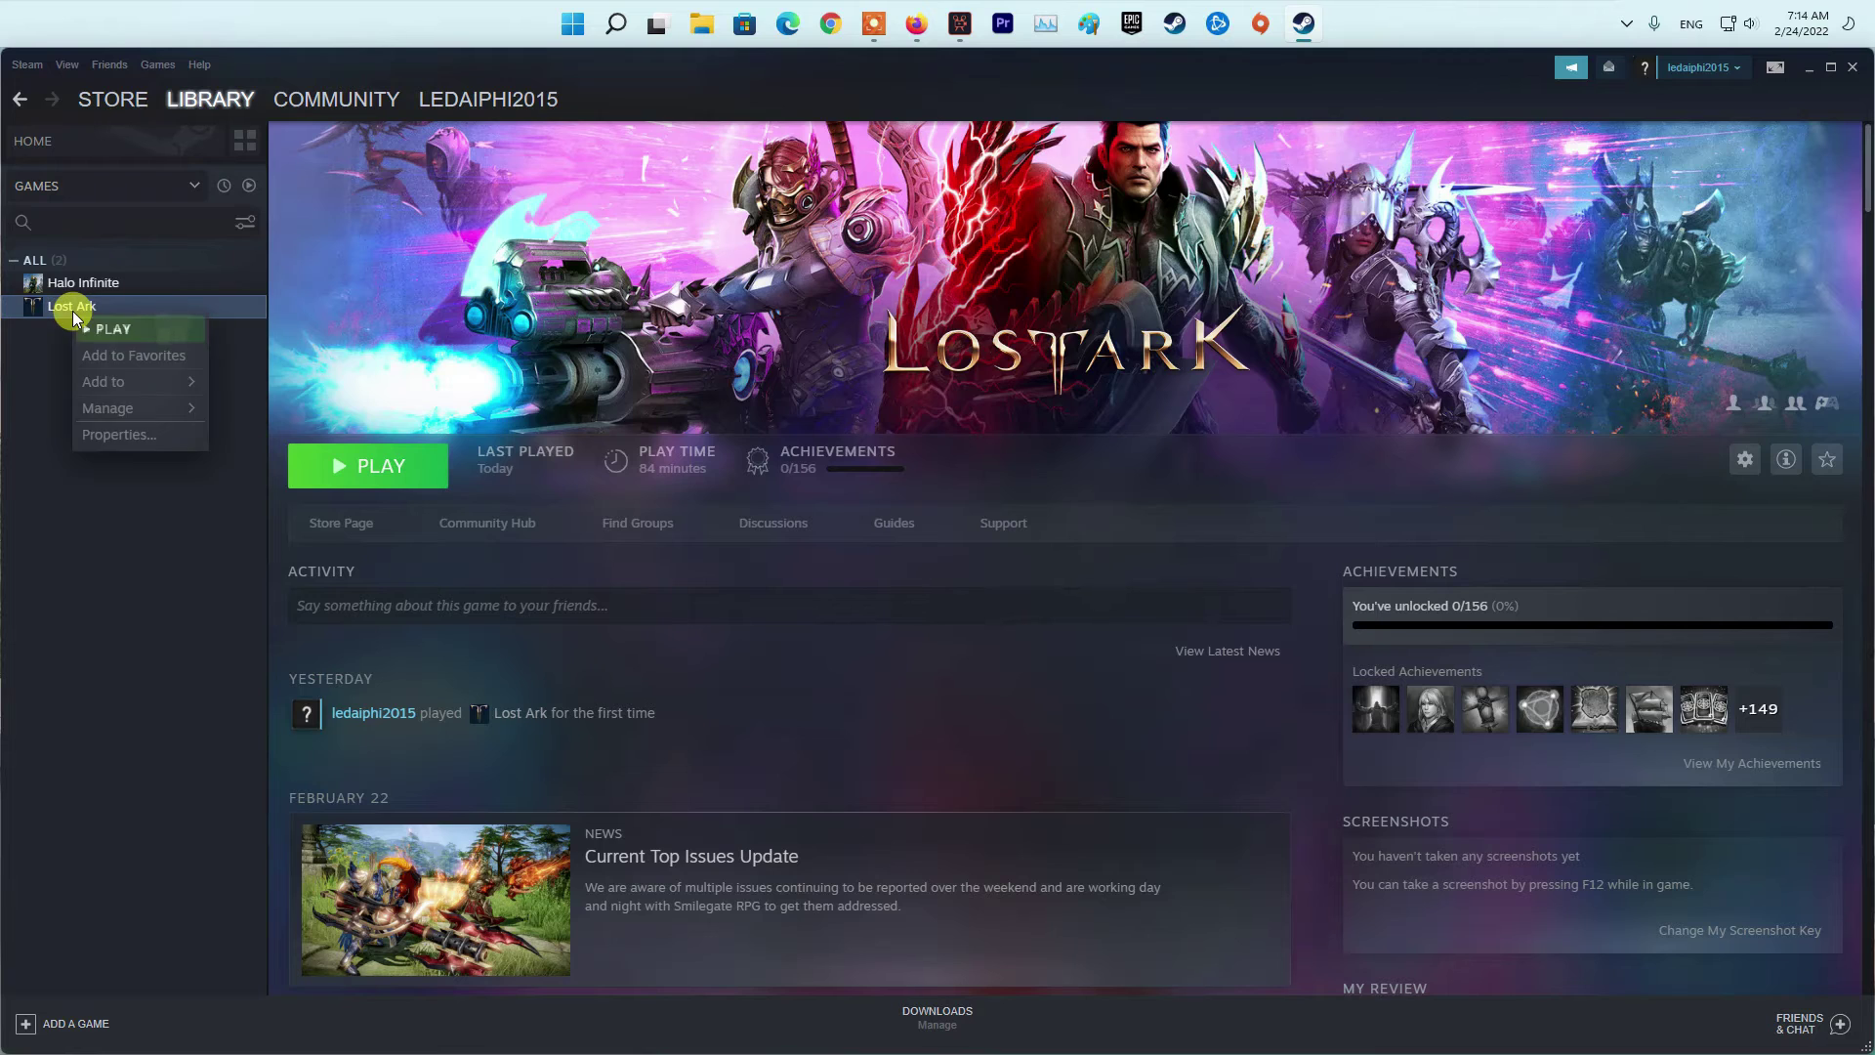
click(145, 439)
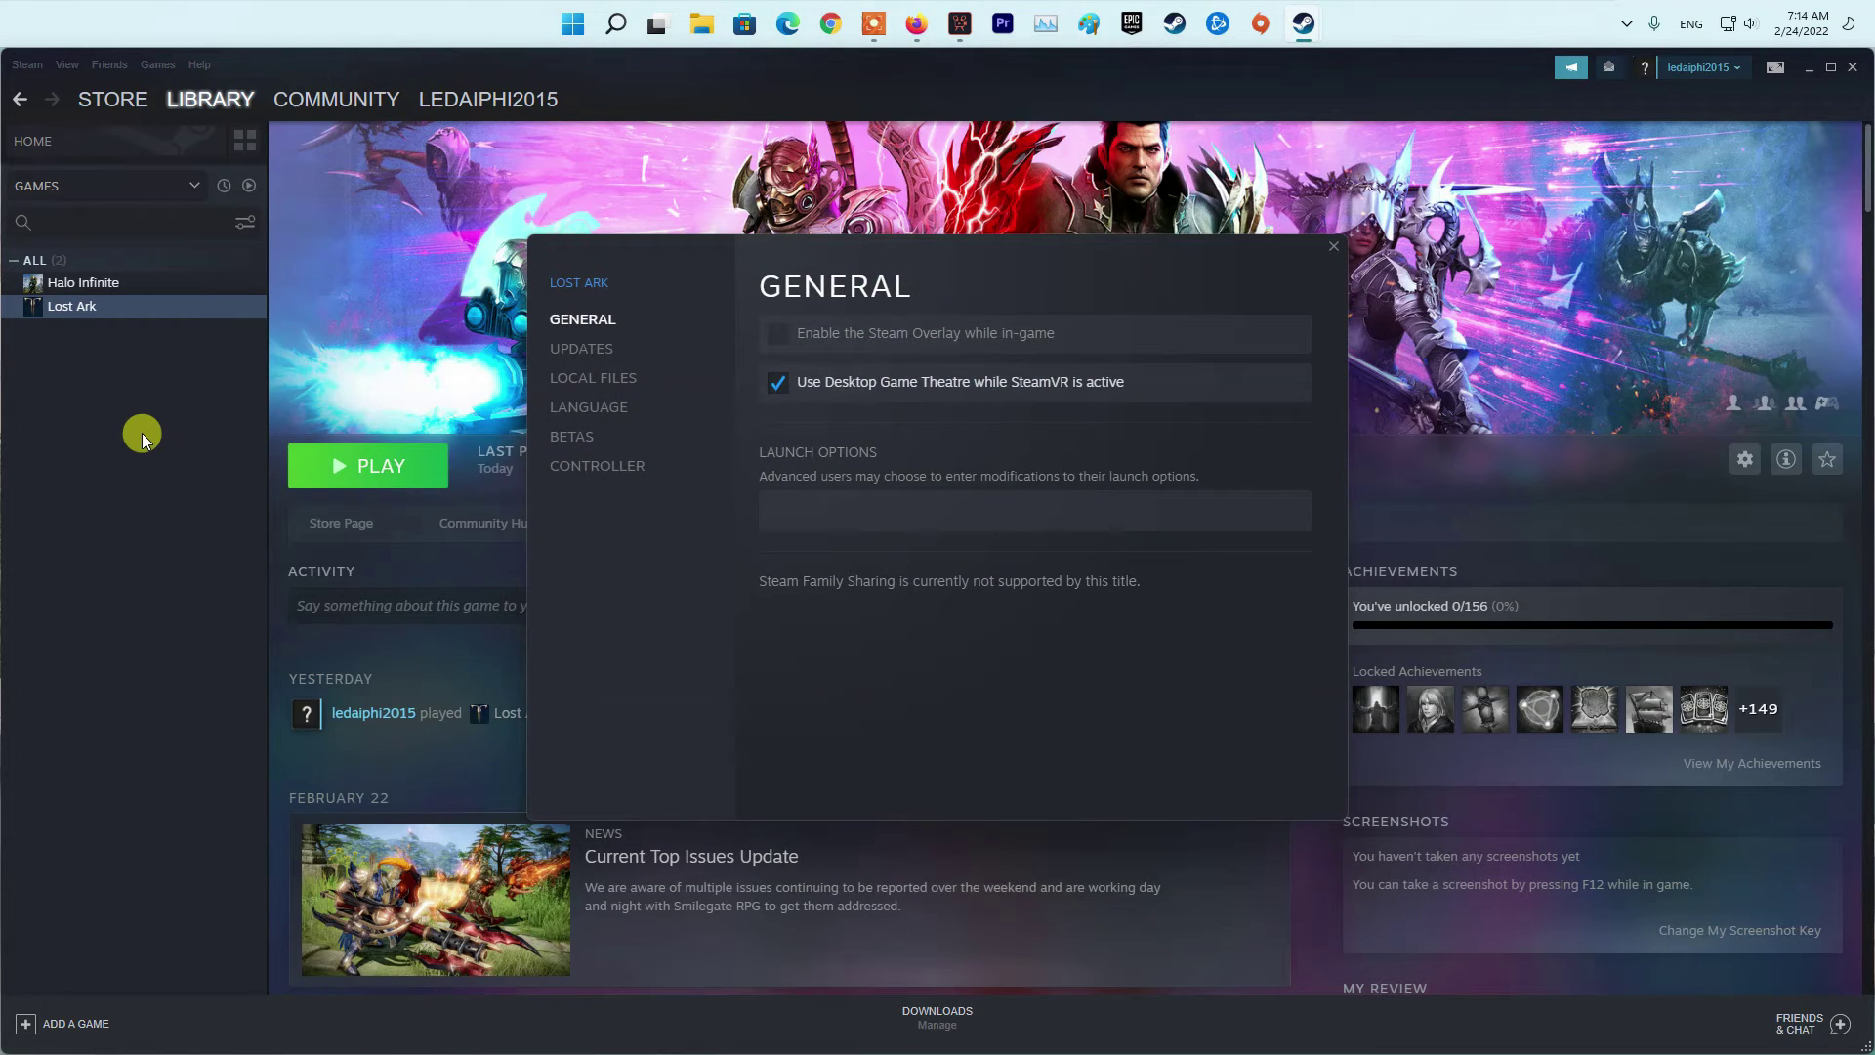
click(630, 387)
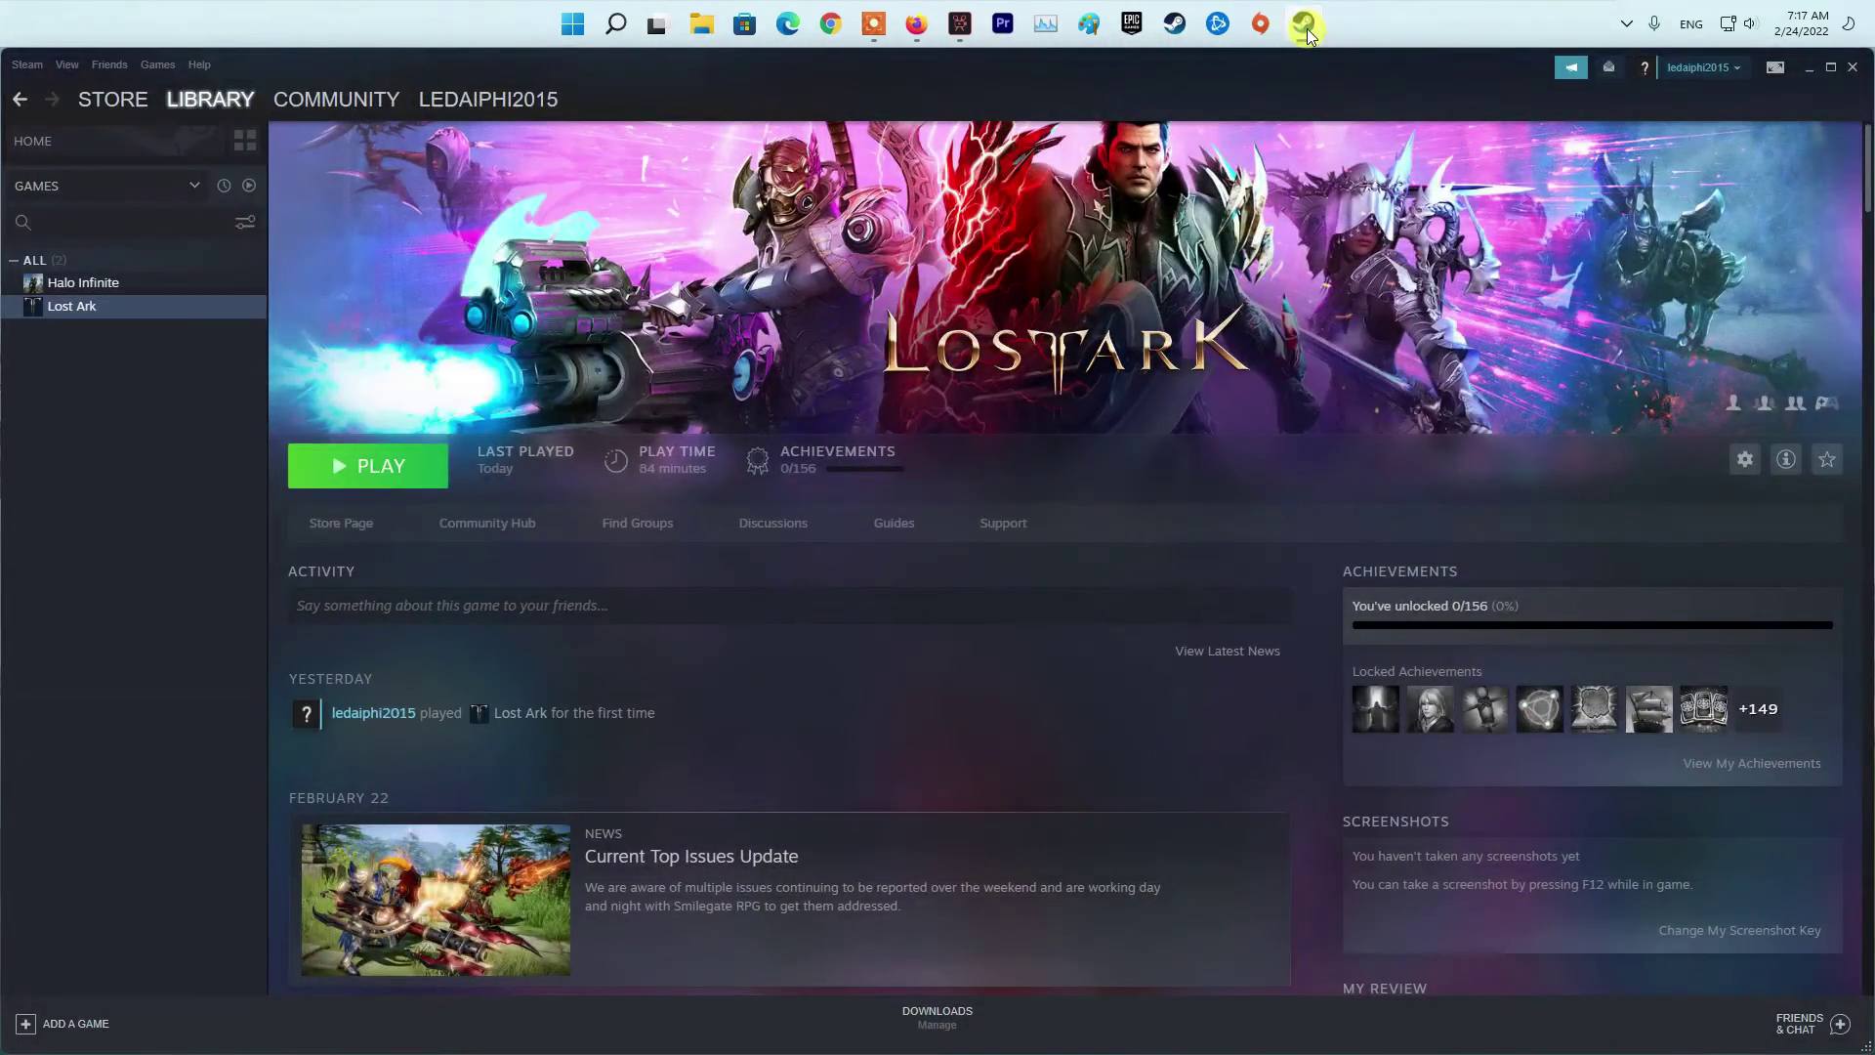
From the library home, use Manage > Browse local files on Lost Ark to reopen its install folder
click(230, 103)
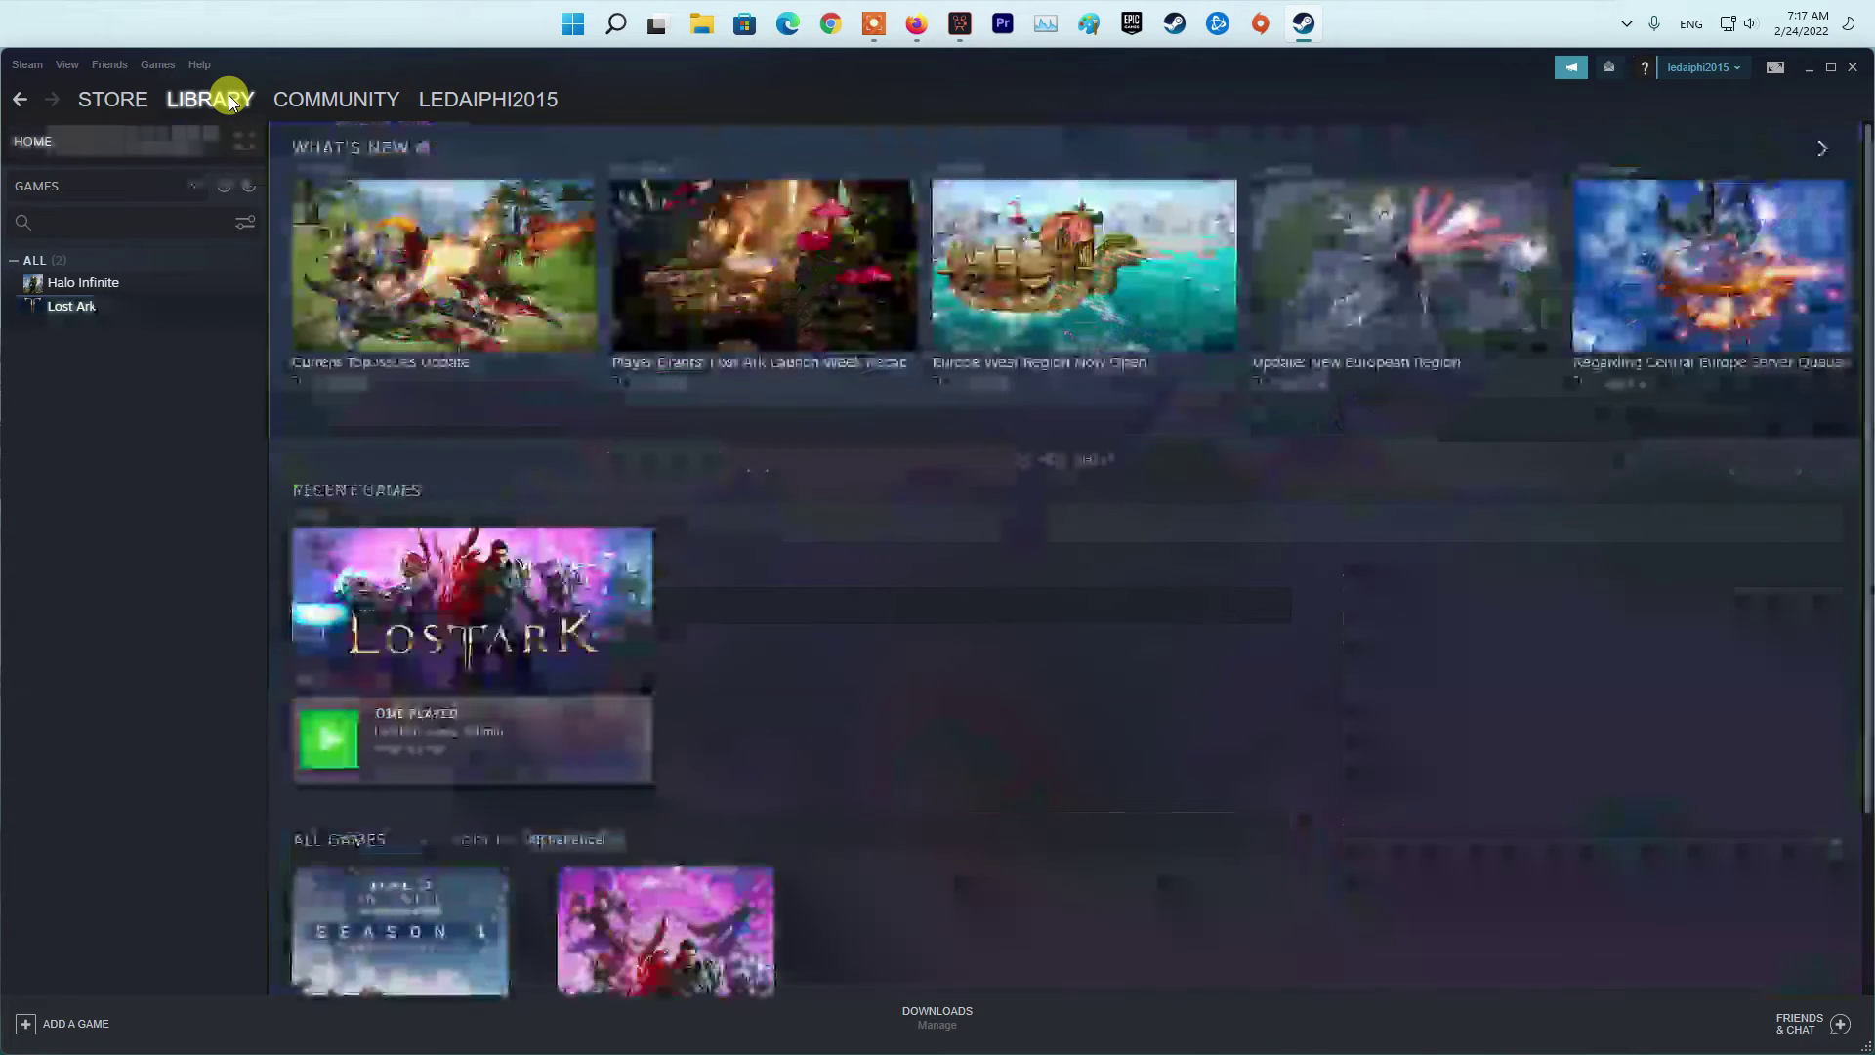
right_click(86, 312)
mouse_move(121, 408)
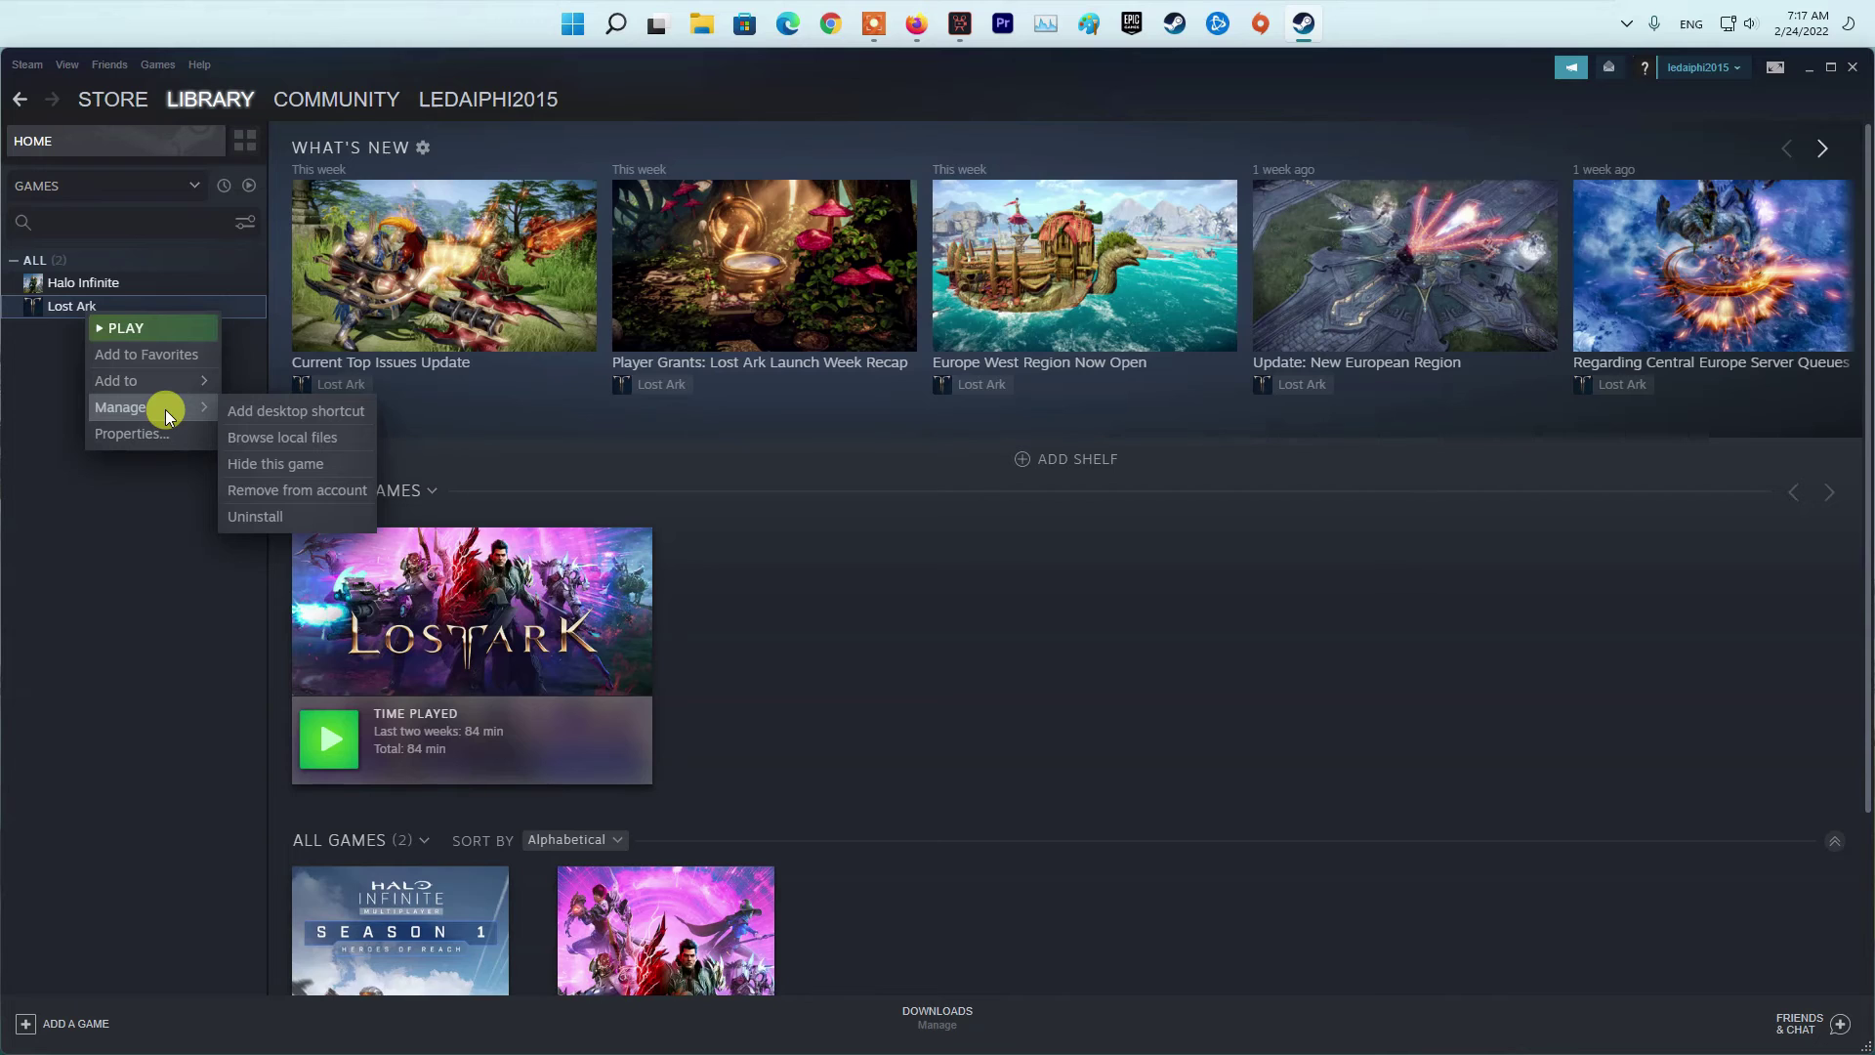
click(336, 440)
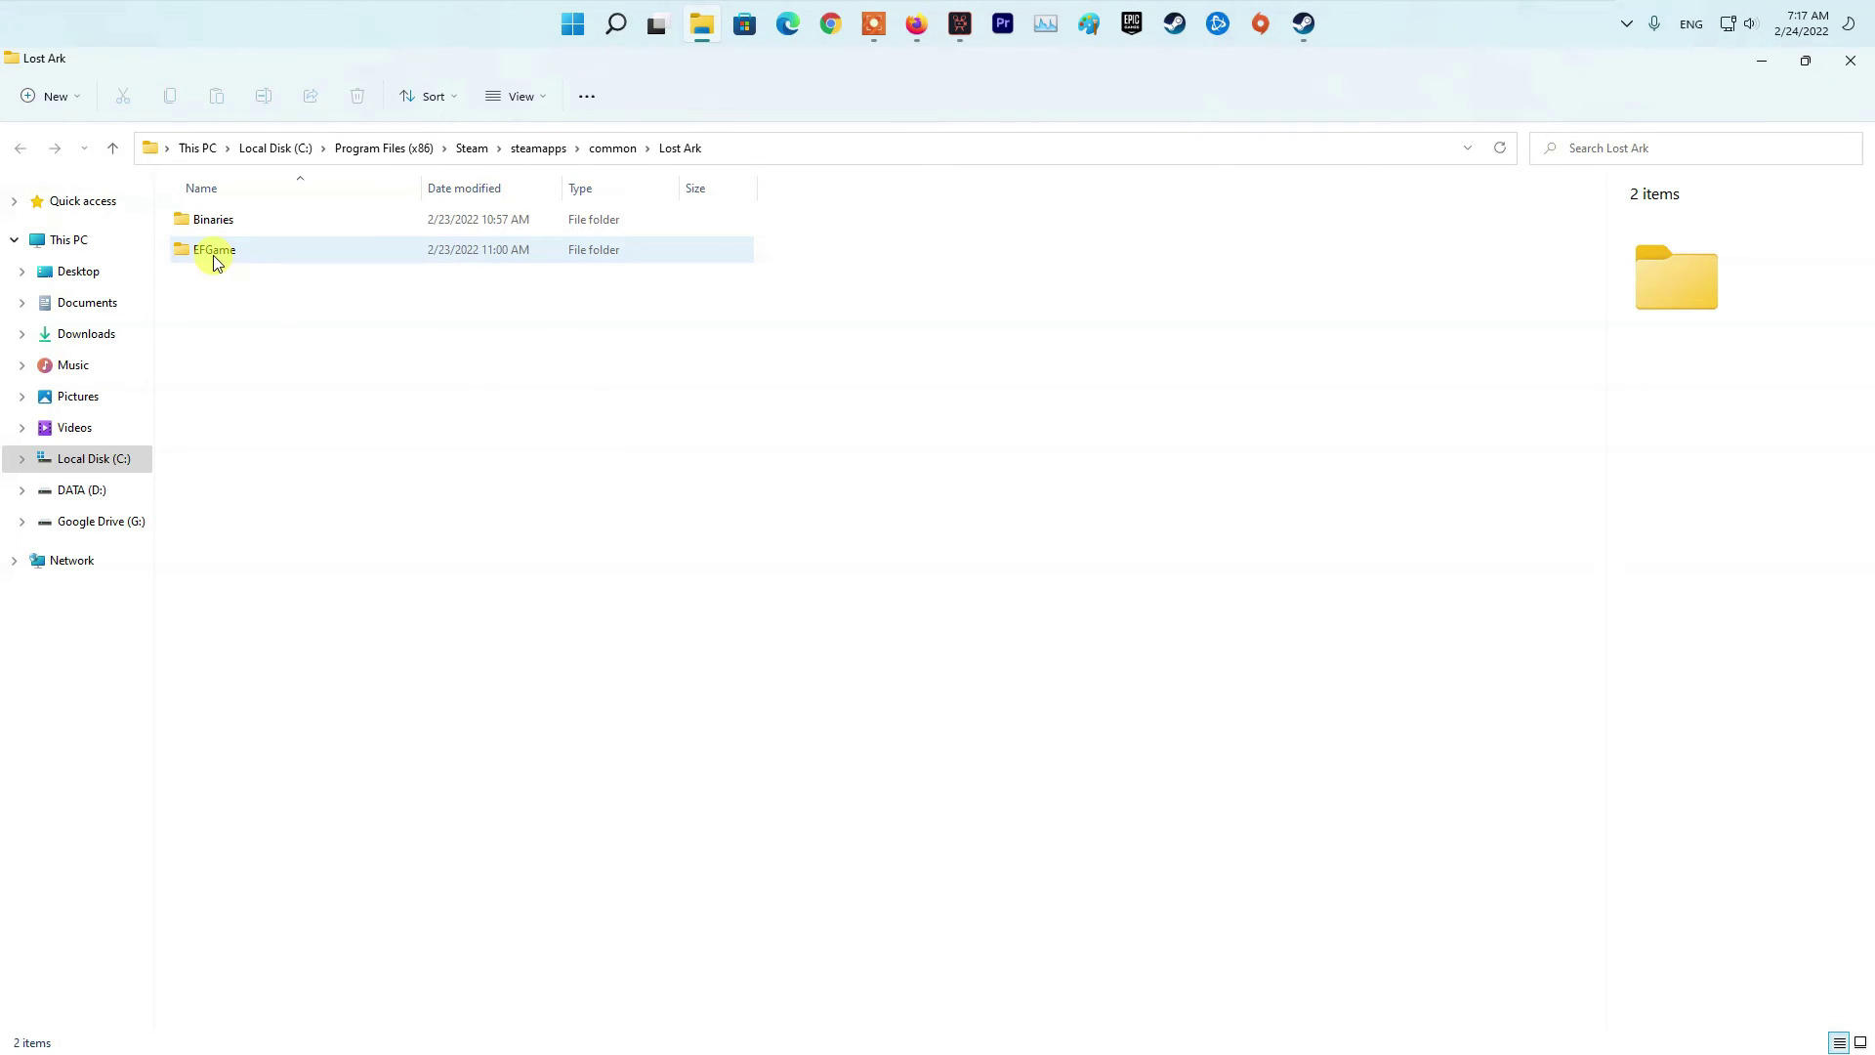
Navigate into the game's Binaries\Win64\EasyAntiCheat folder
double_click(212, 220)
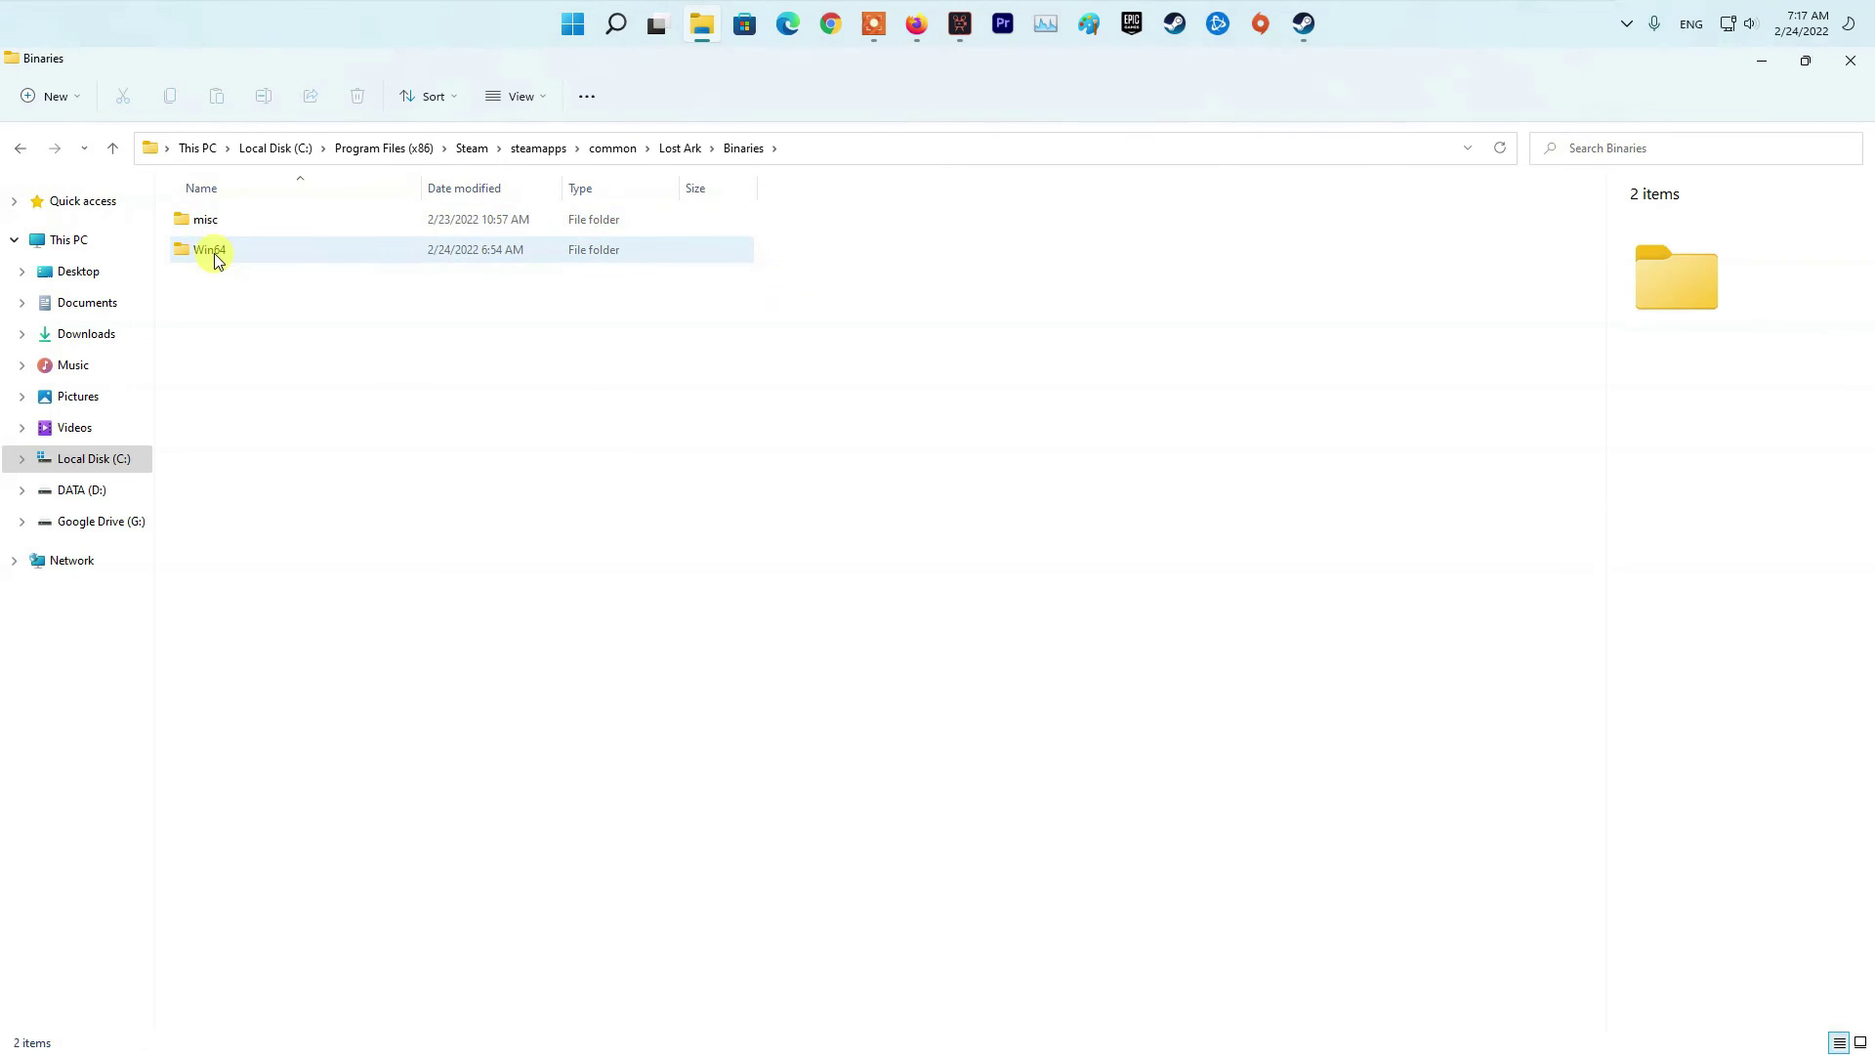
double_click(211, 253)
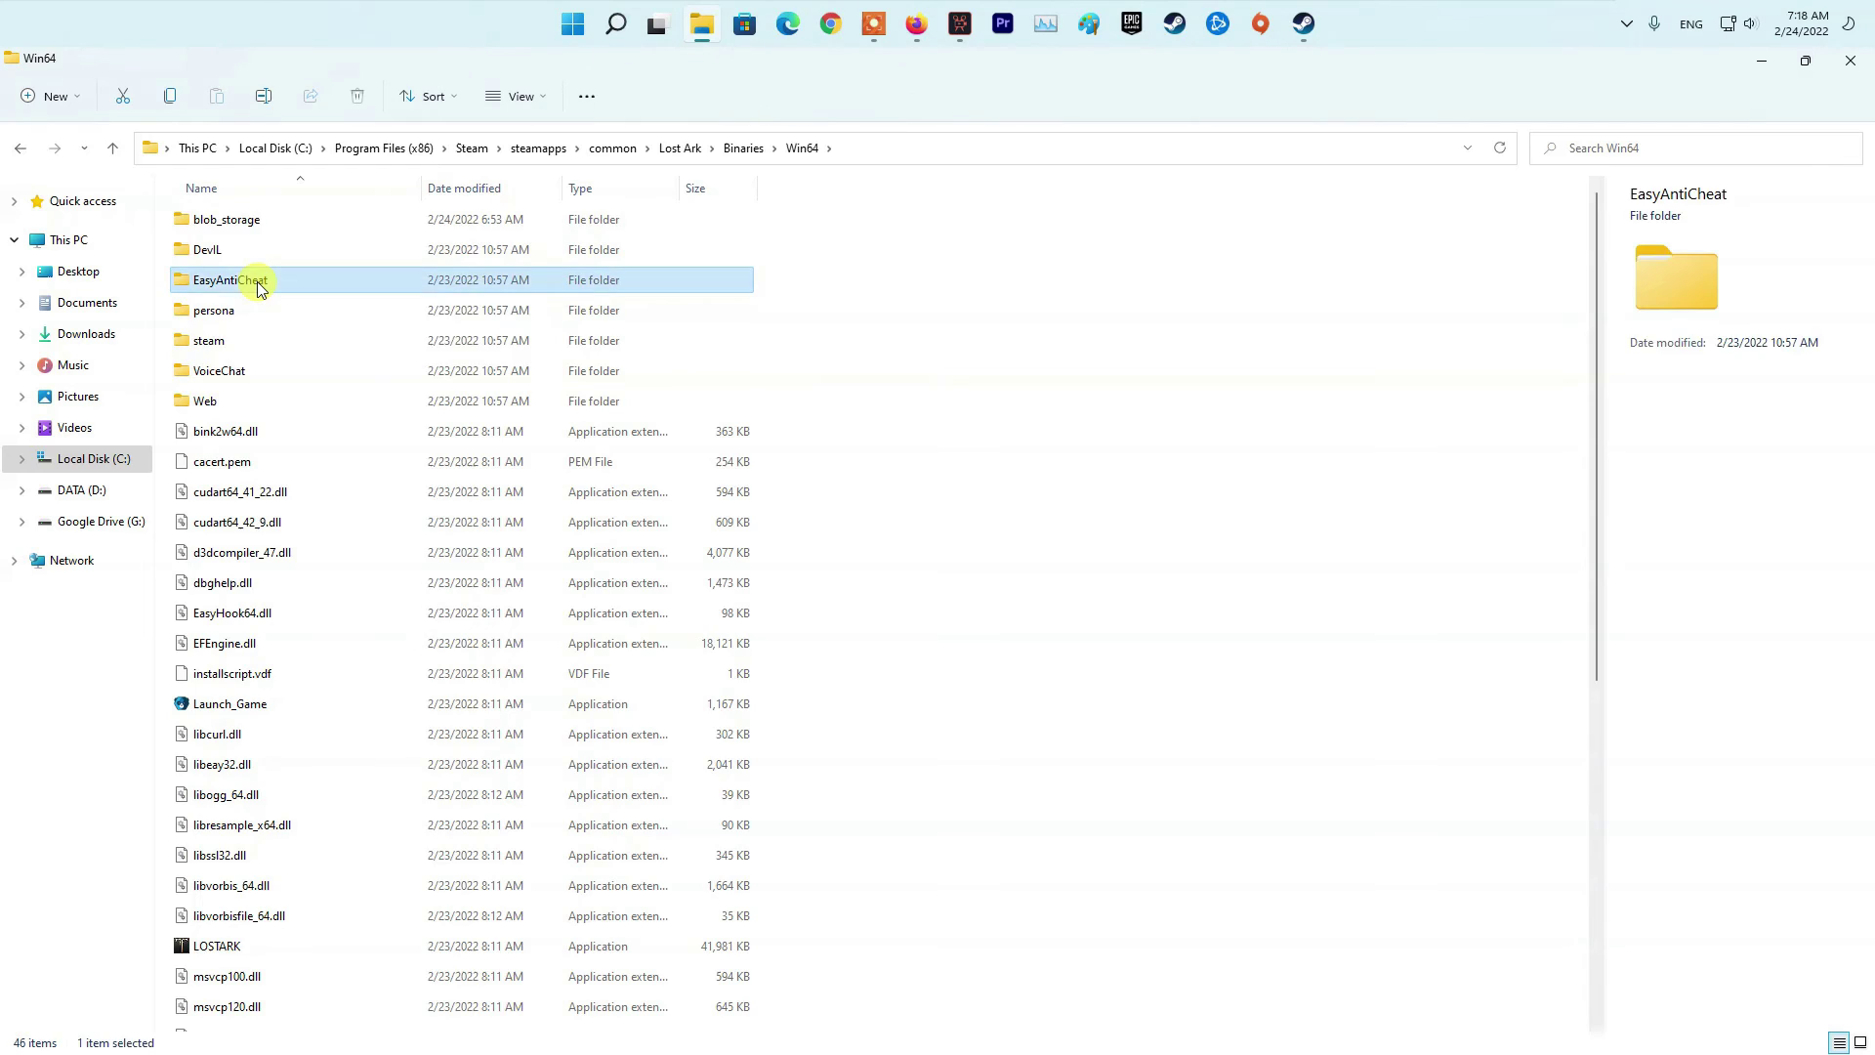
double_click(257, 281)
Run EasyAntiCheat_Setup as administrator and approve the UAC prompt
click(288, 338)
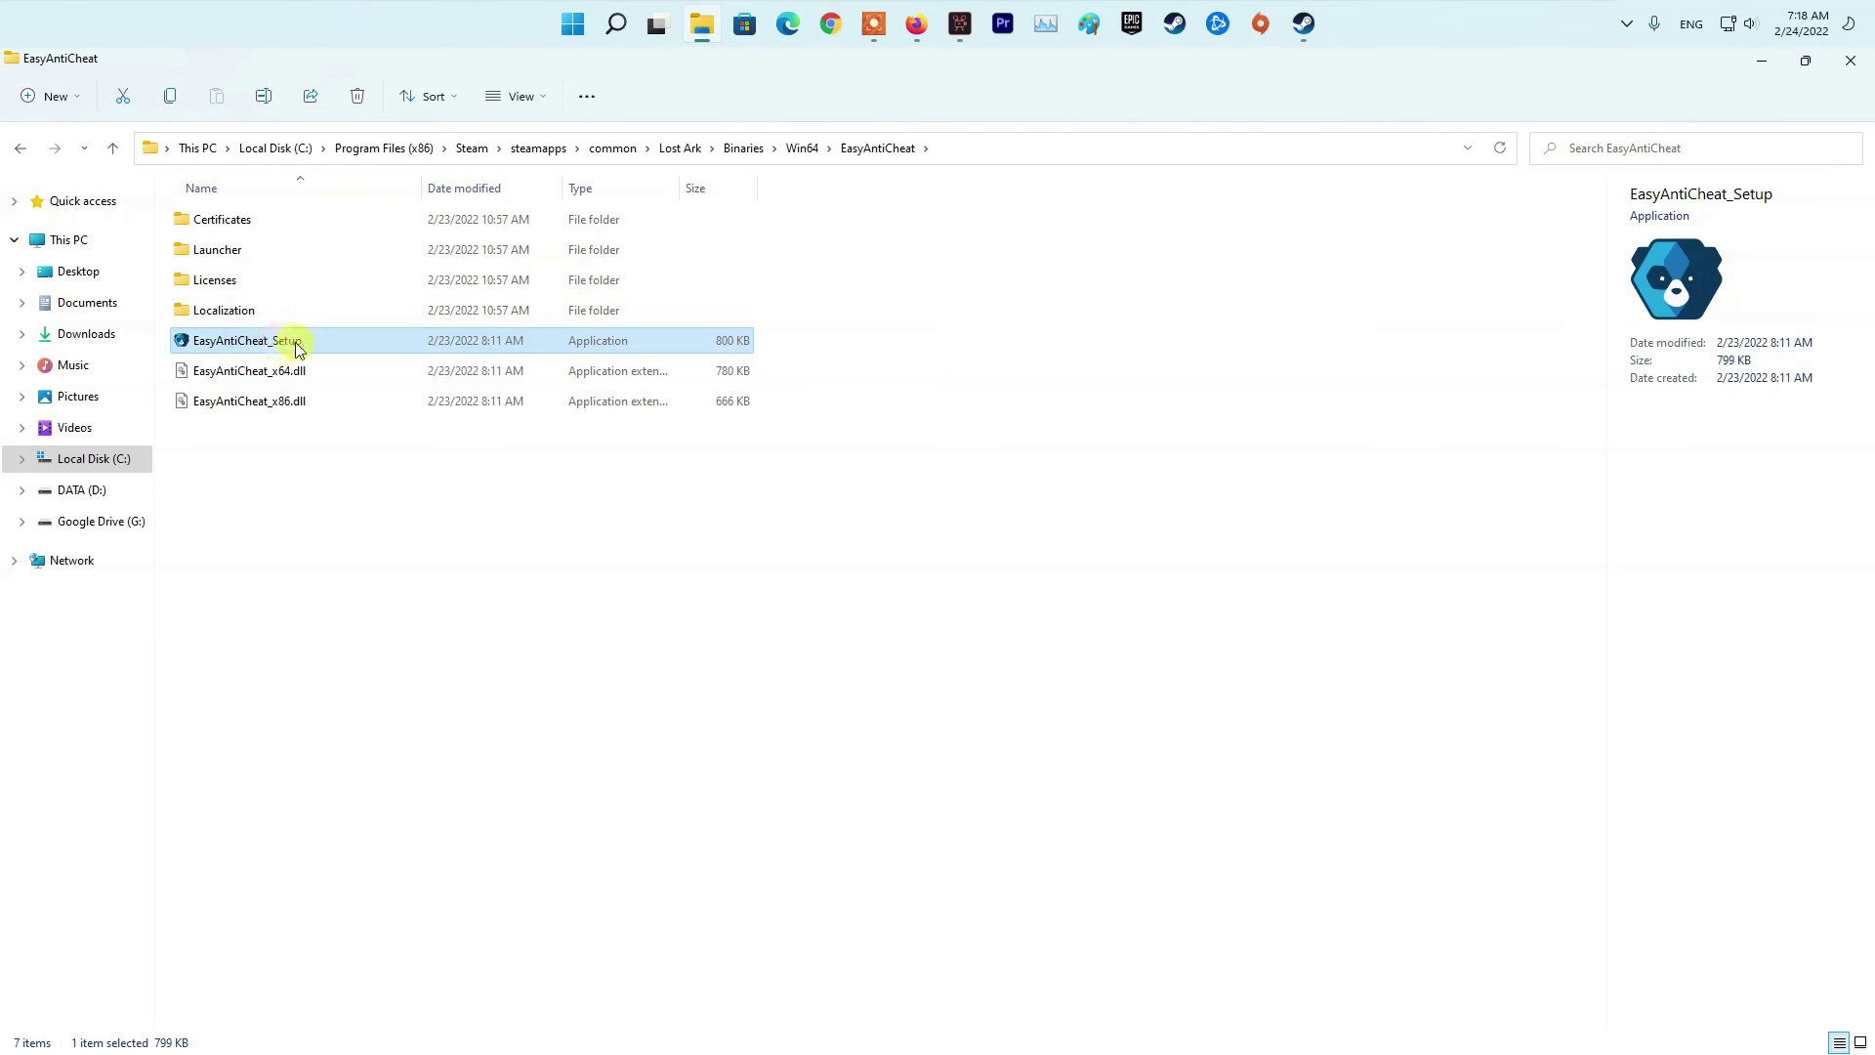
right_click(302, 342)
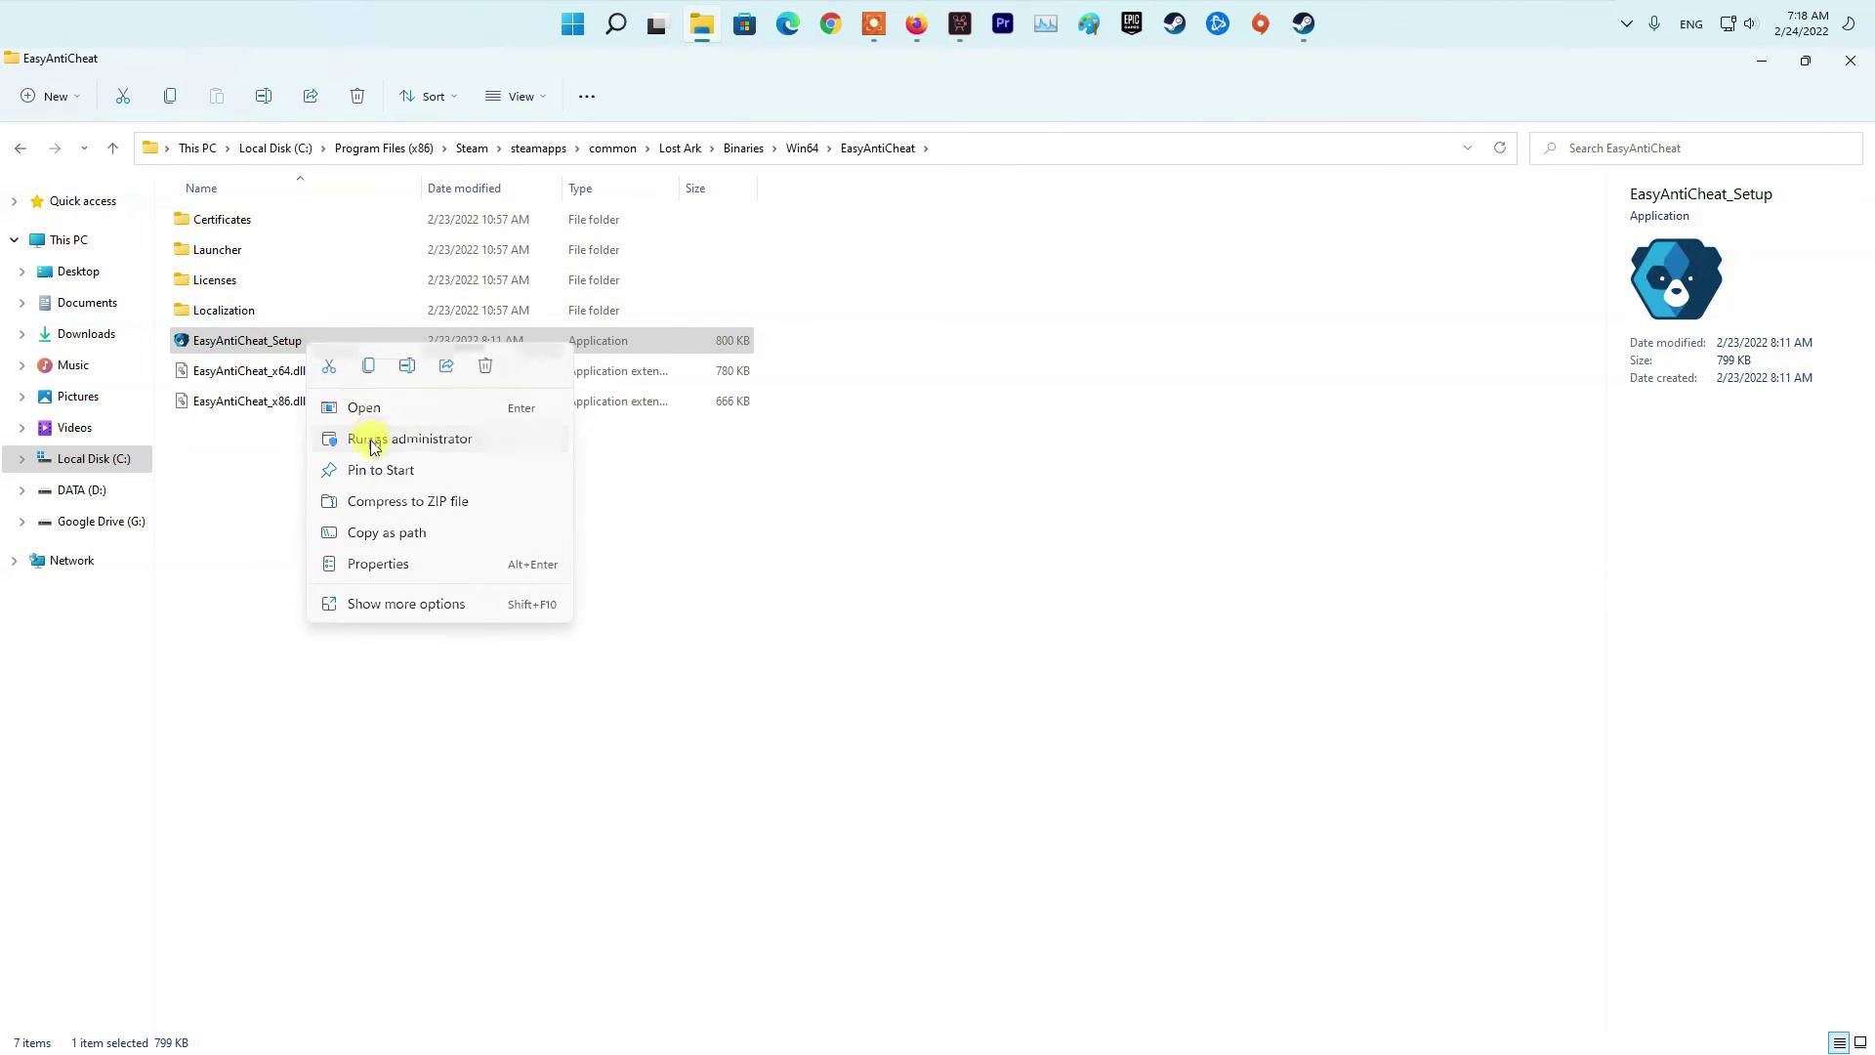
click(374, 440)
click(774, 571)
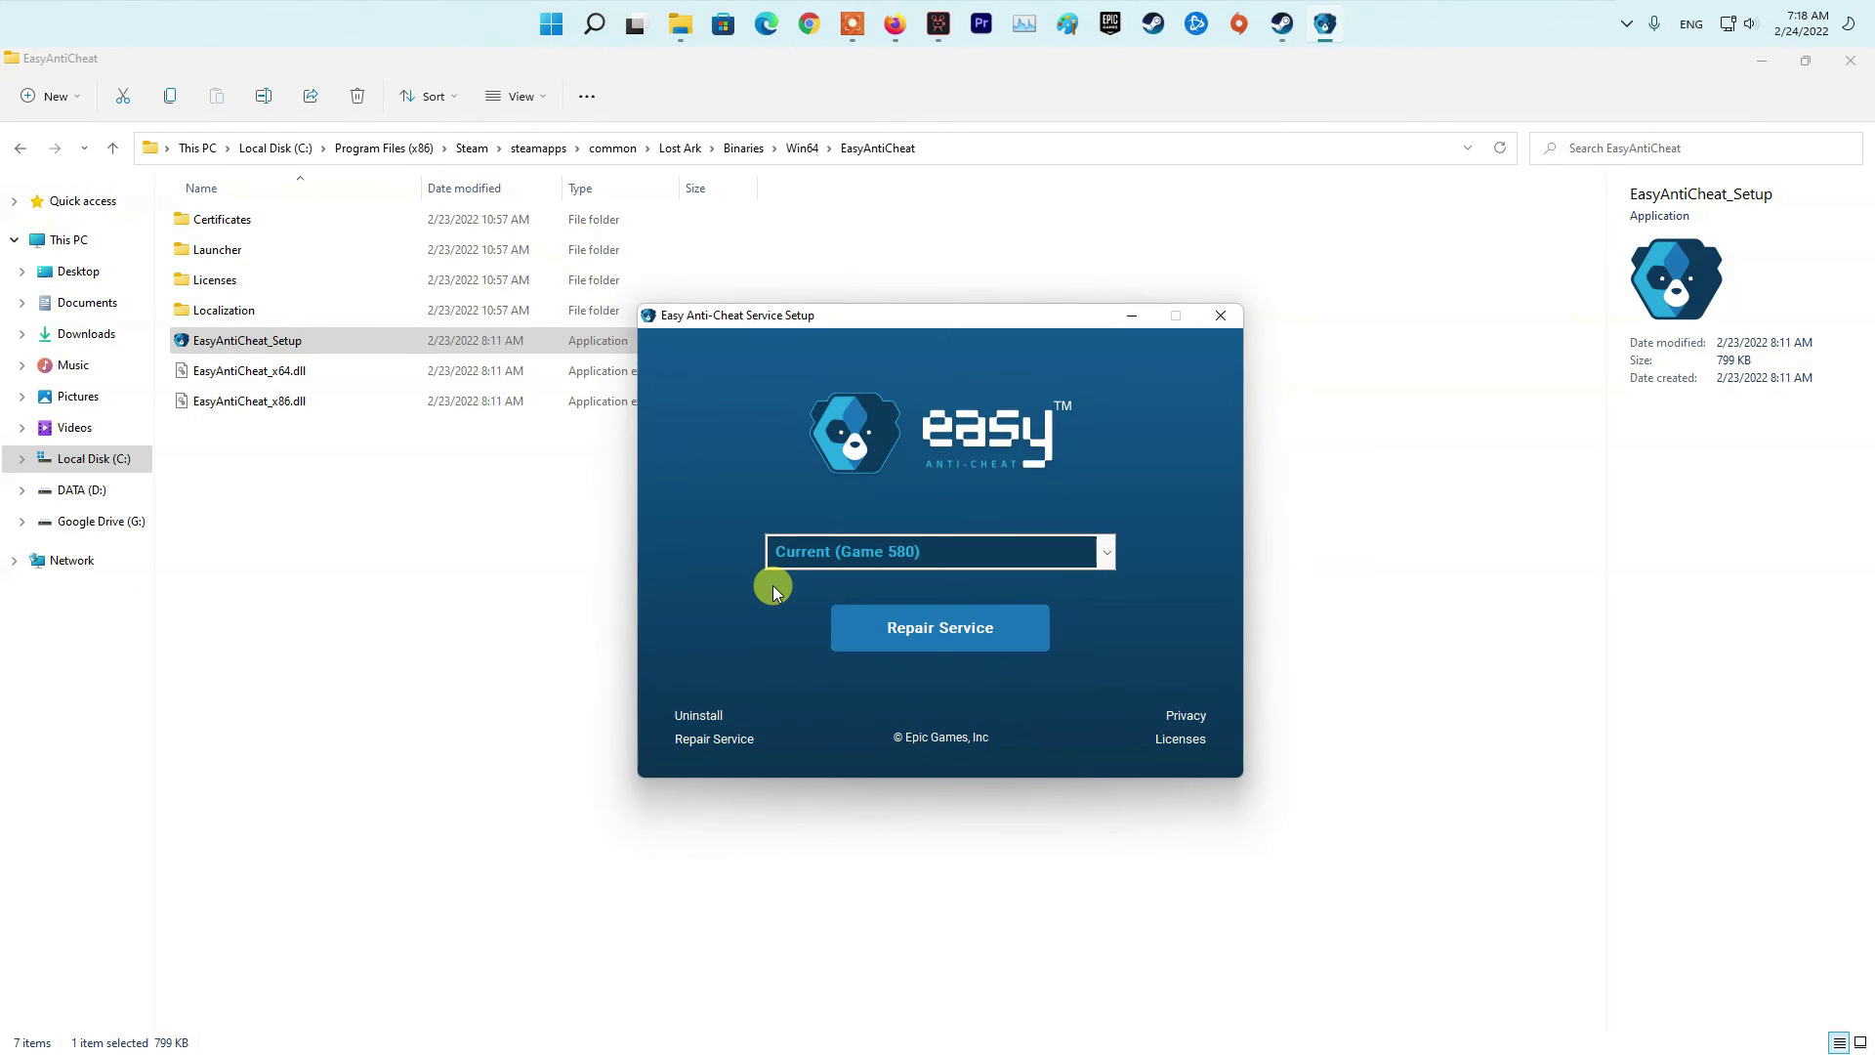
Check the game dropdown and keep Current (Game 580) for the service repair
click(1107, 551)
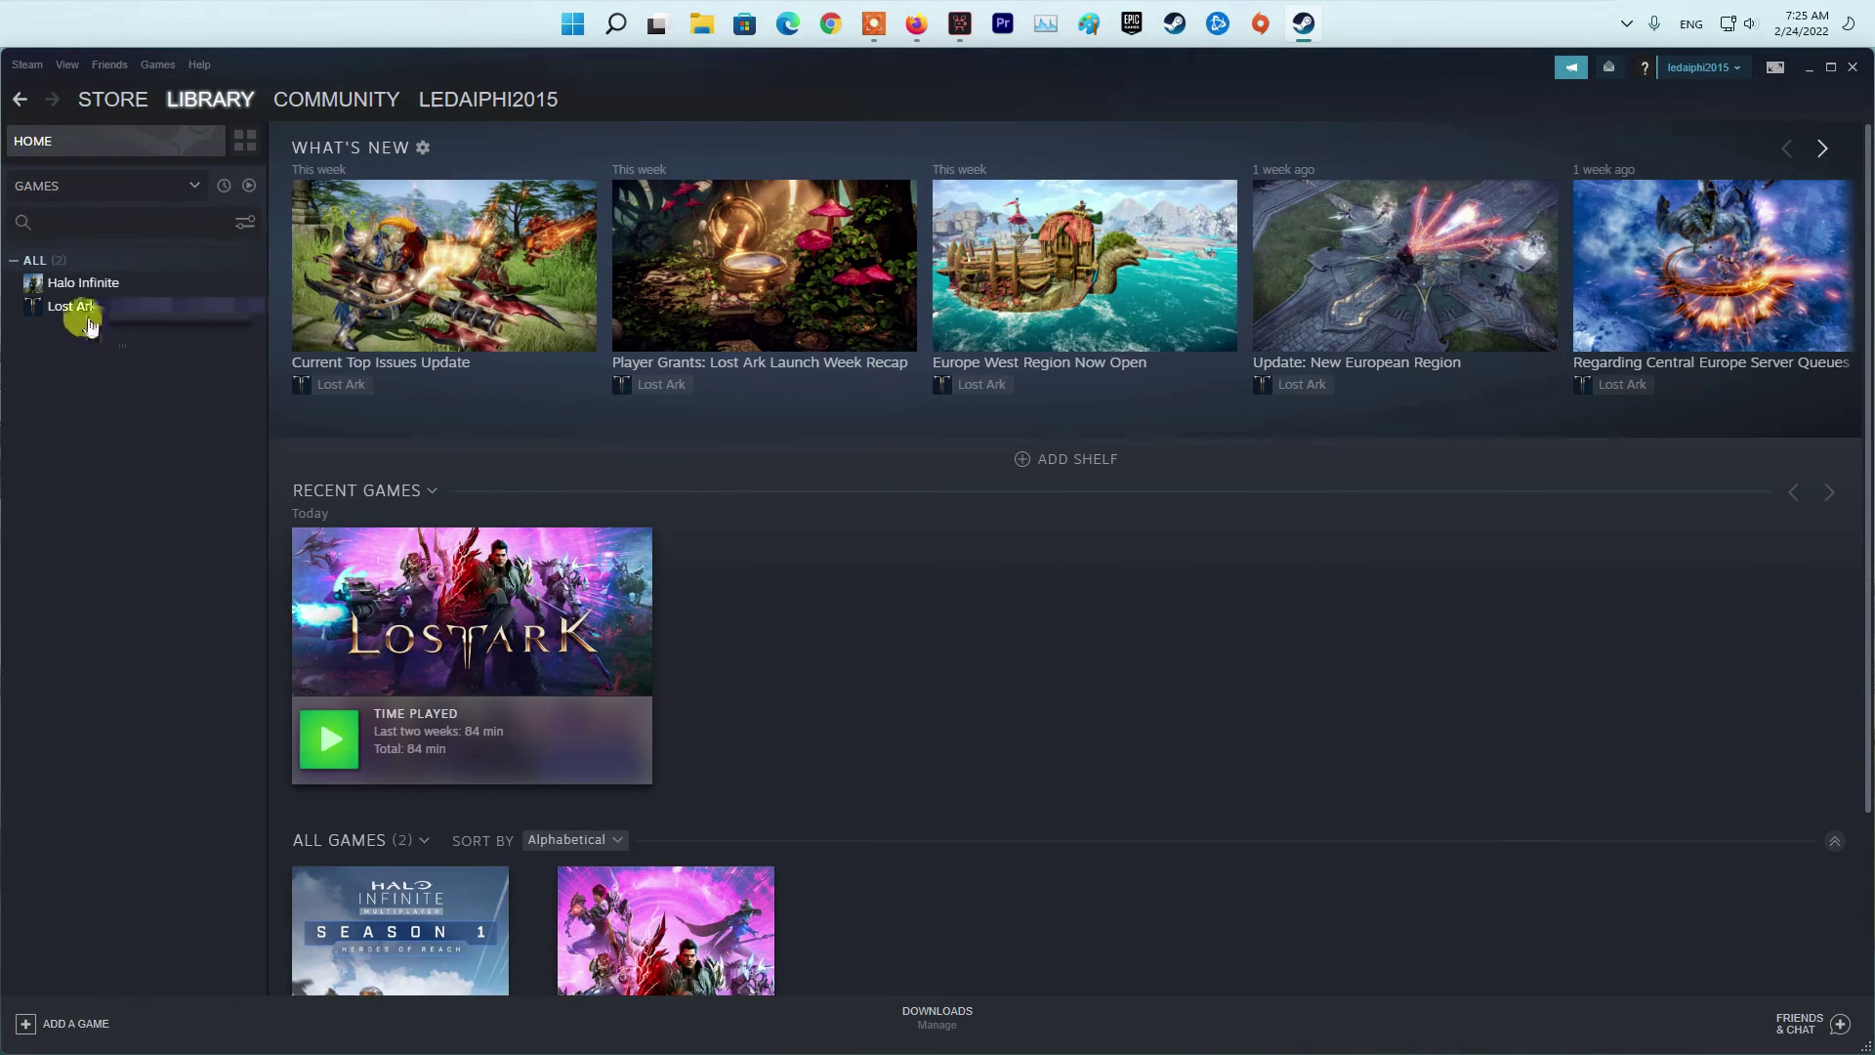
Review Lost Ark's Local Files properties in Steam, then close the window
right_click(84, 316)
click(134, 433)
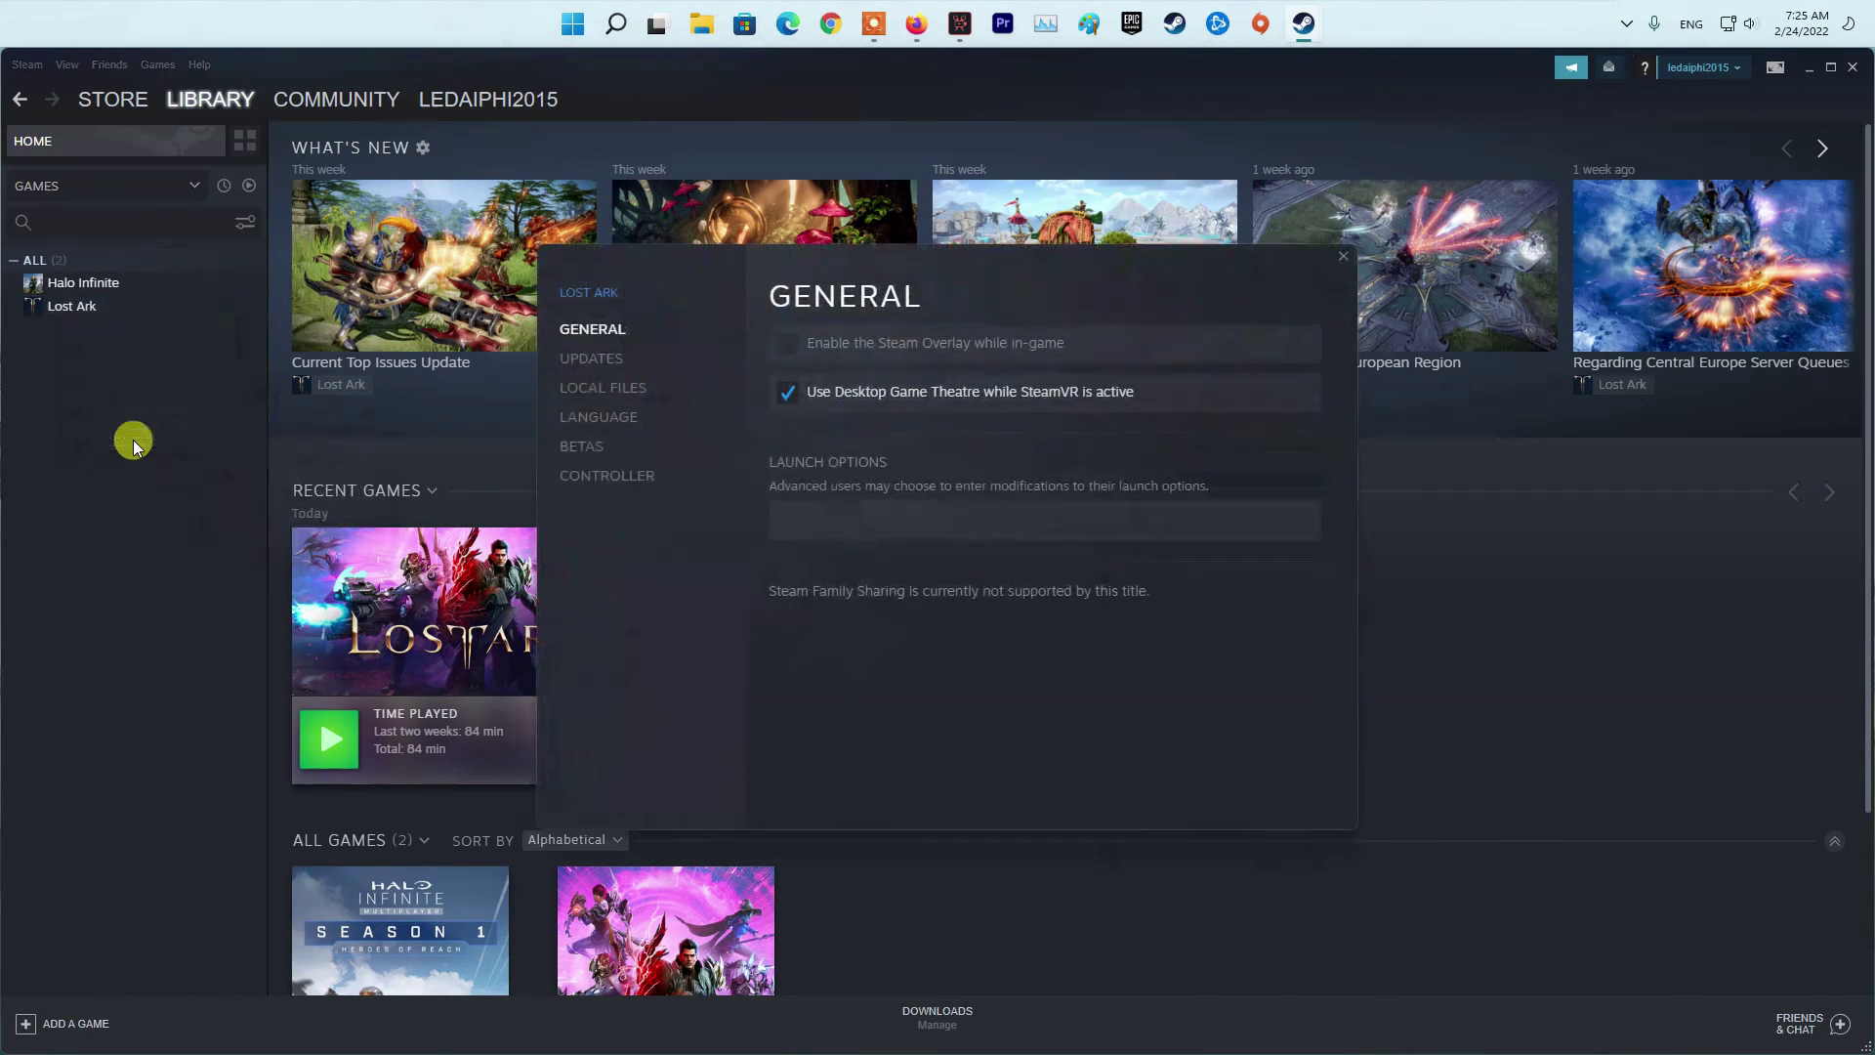
click(601, 388)
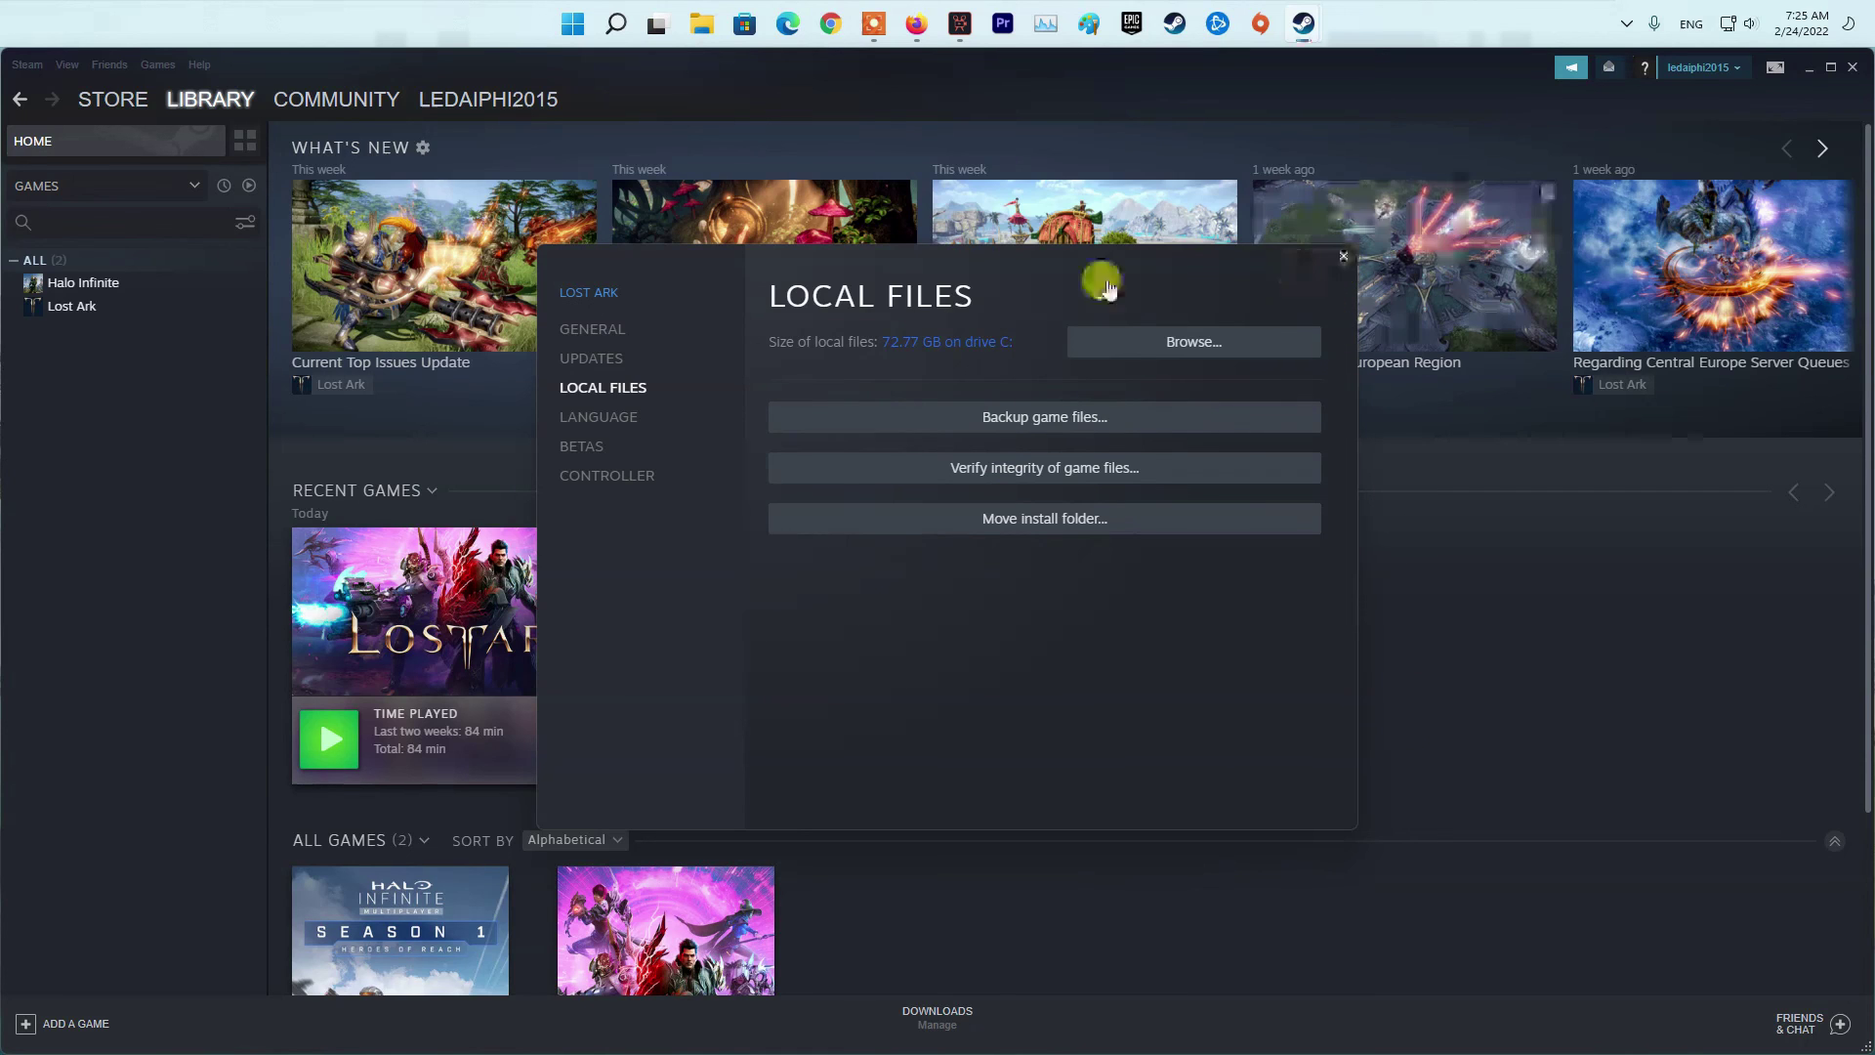
click(1344, 274)
Bring up Lost Ark's context menu to reach Manage > Uninstall
right_click(67, 309)
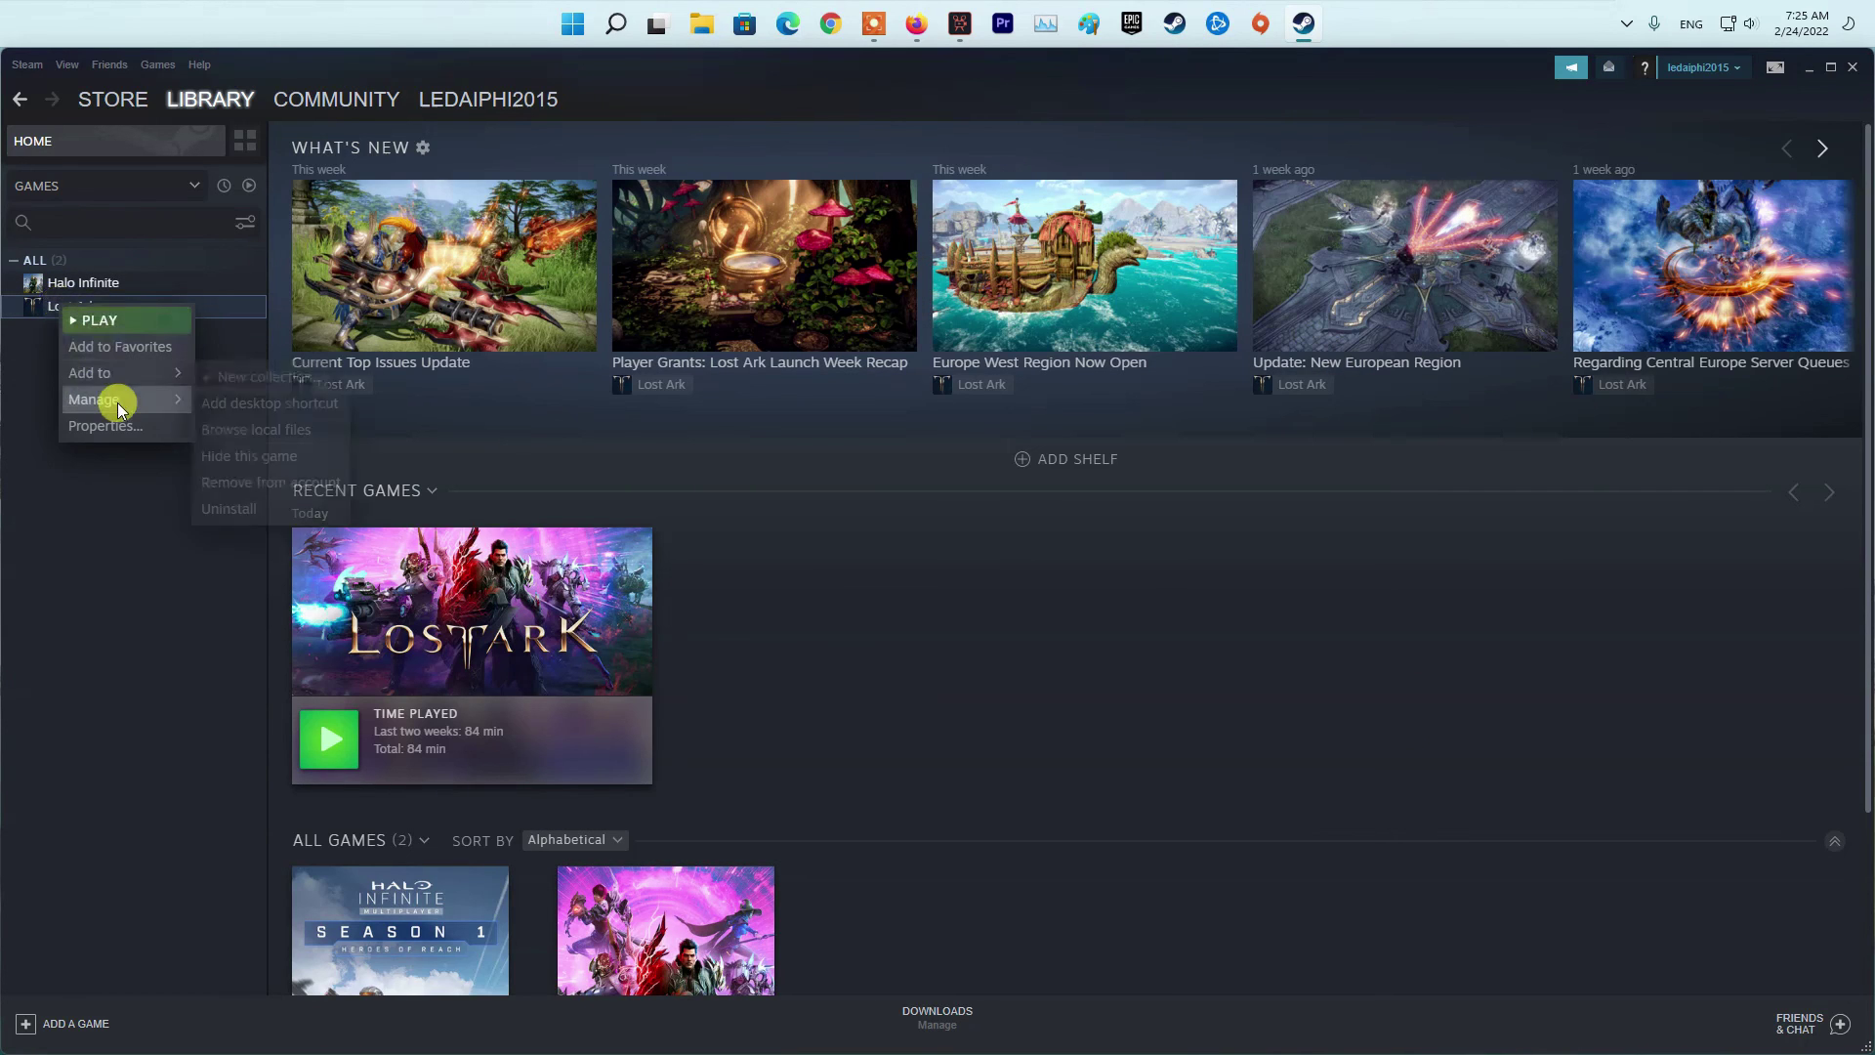